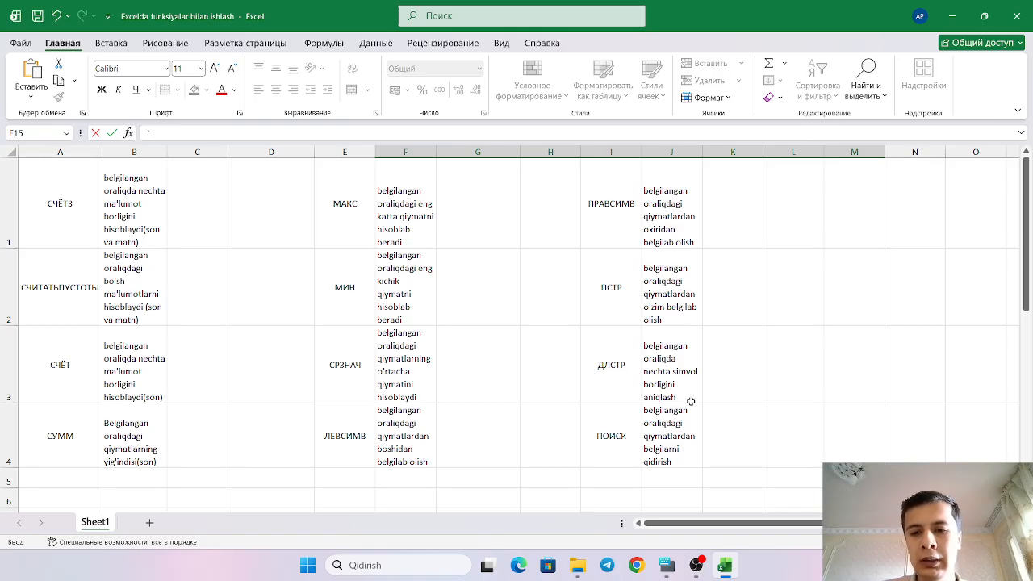
- Clear the stray character from cell F15 beside the Region data table
scroll(688, 399, "down", 1)
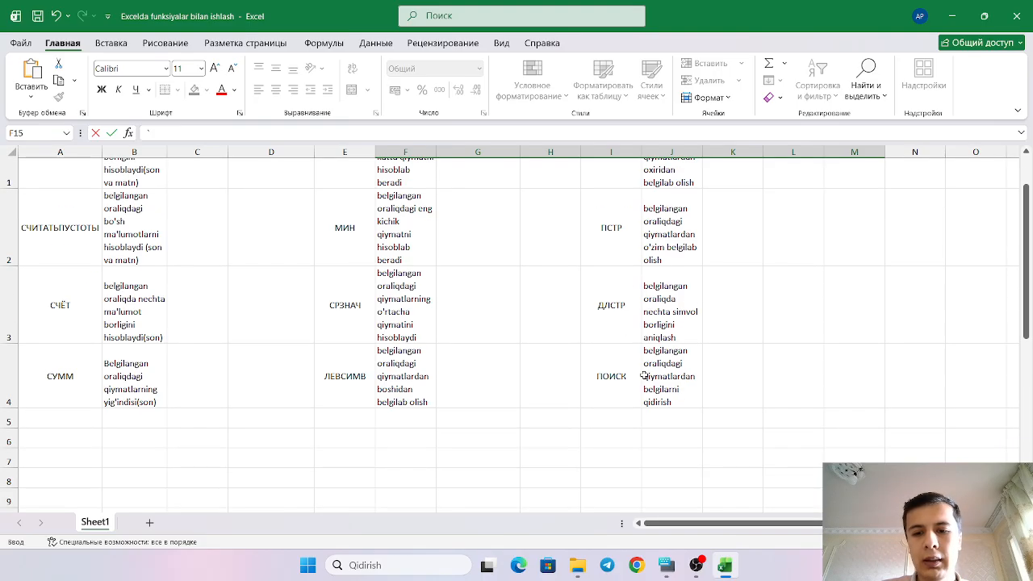
scroll(643, 376, "down", 1)
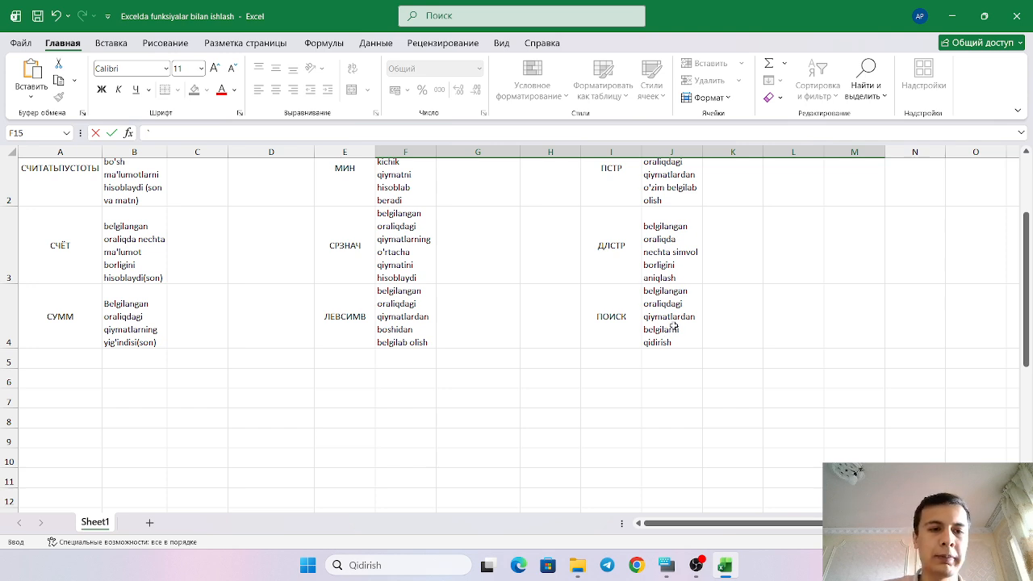
scroll(674, 326, "down", 3)
left_click(524, 375)
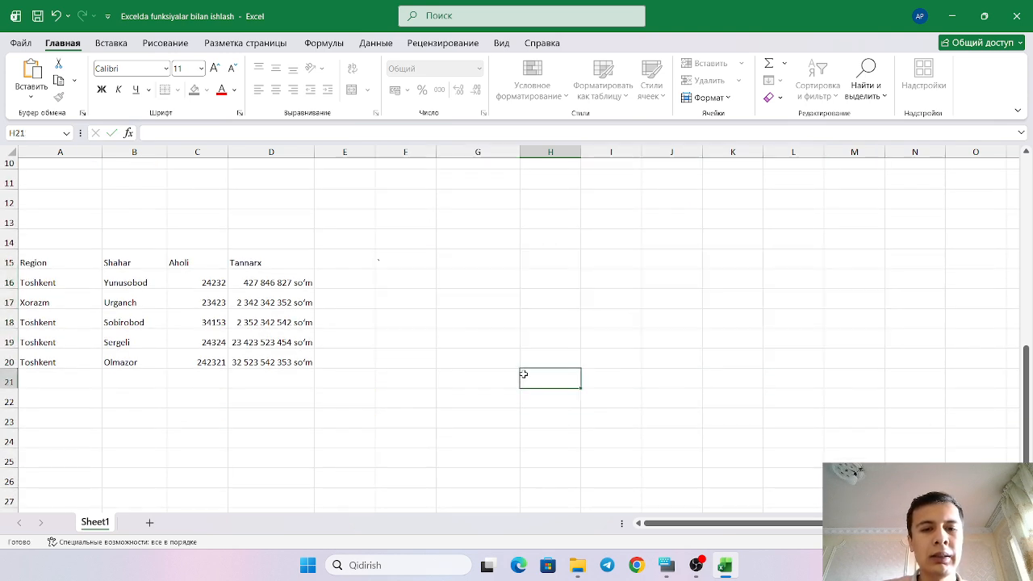
left_click(412, 265)
double_click(415, 264)
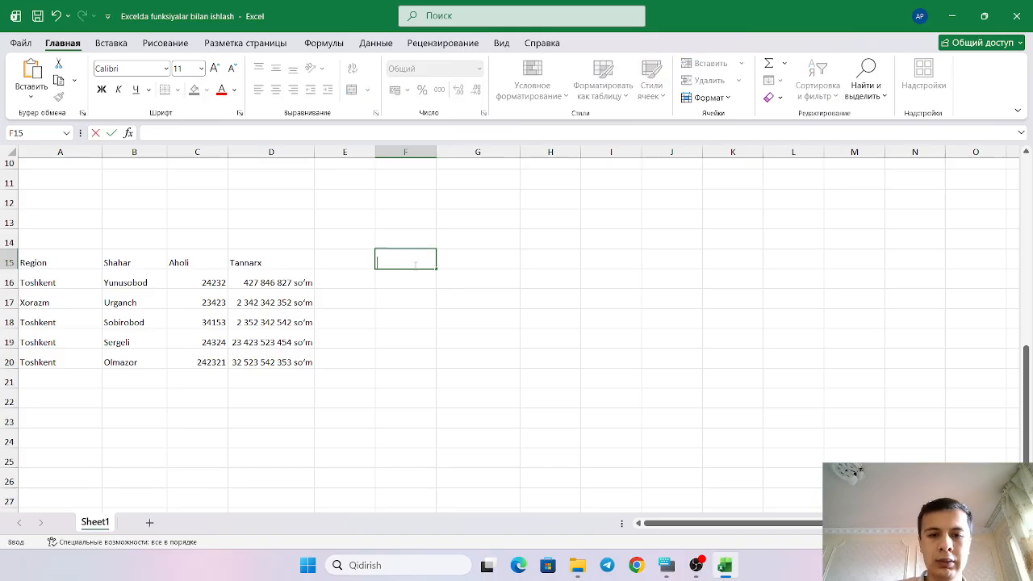
left_click(373, 382)
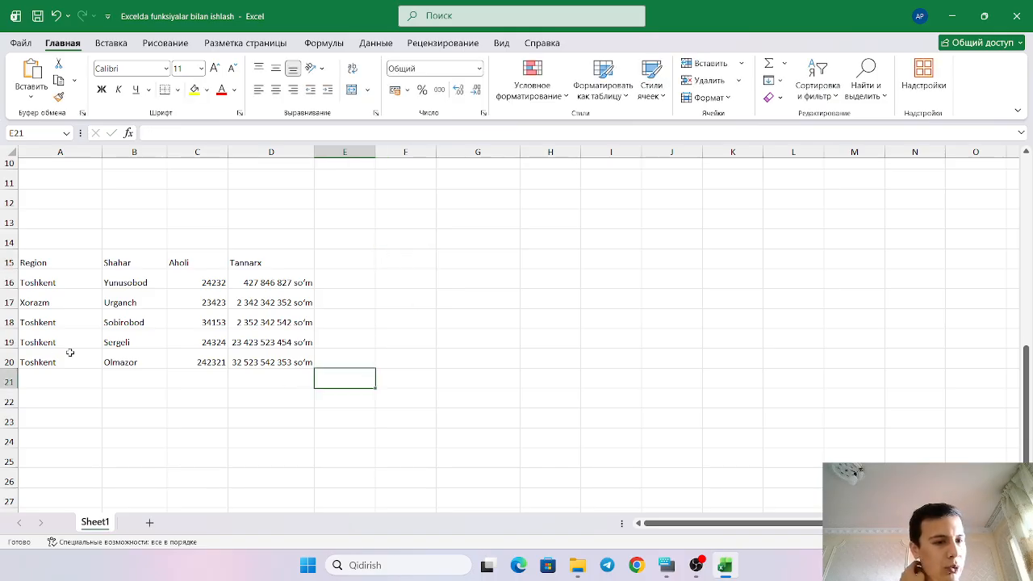
- Copy the function name СЧЁТЗ from cell A1 into G15 as a heading
scroll(359, 335, "up", 5)
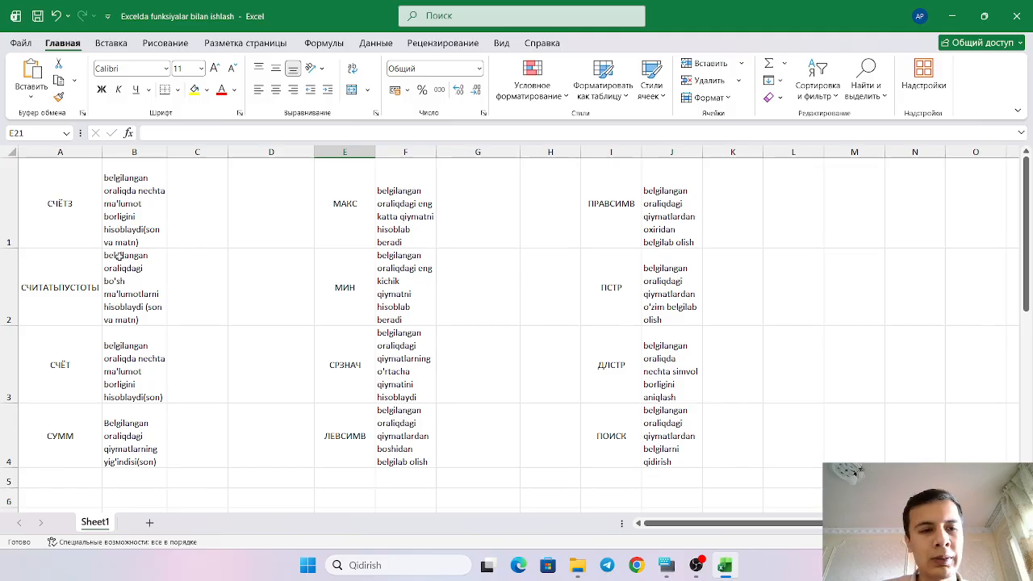
double_click(84, 202)
key("shift+Home")
key("ctrl+c")
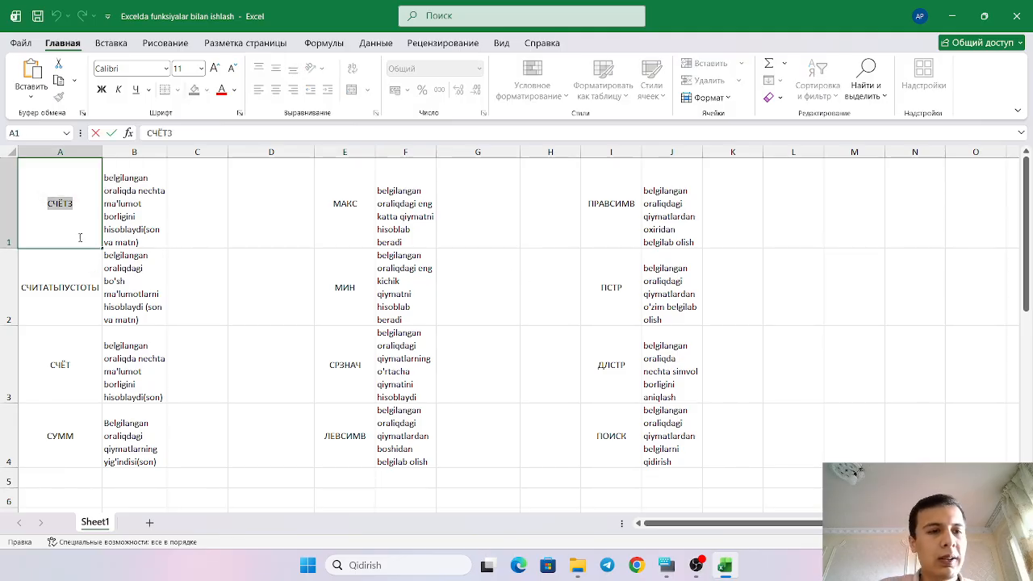
scroll(84, 212, "down", 4)
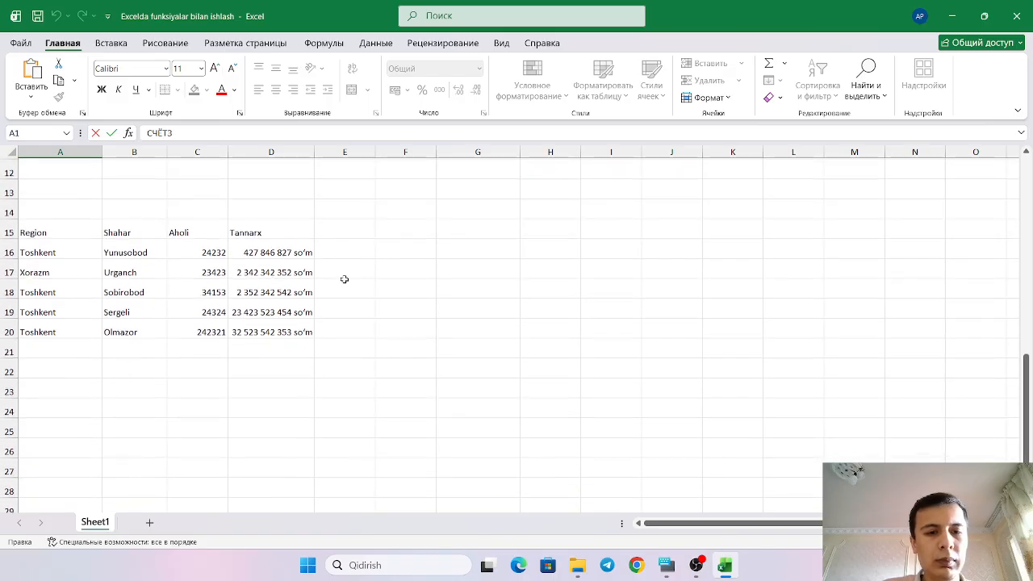
left_click(465, 227)
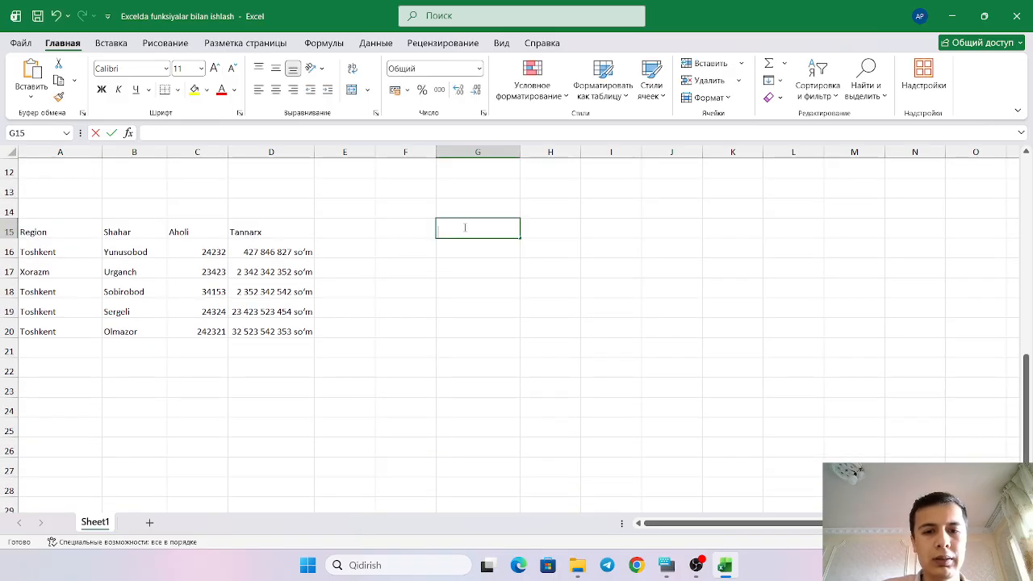
double_click(465, 228)
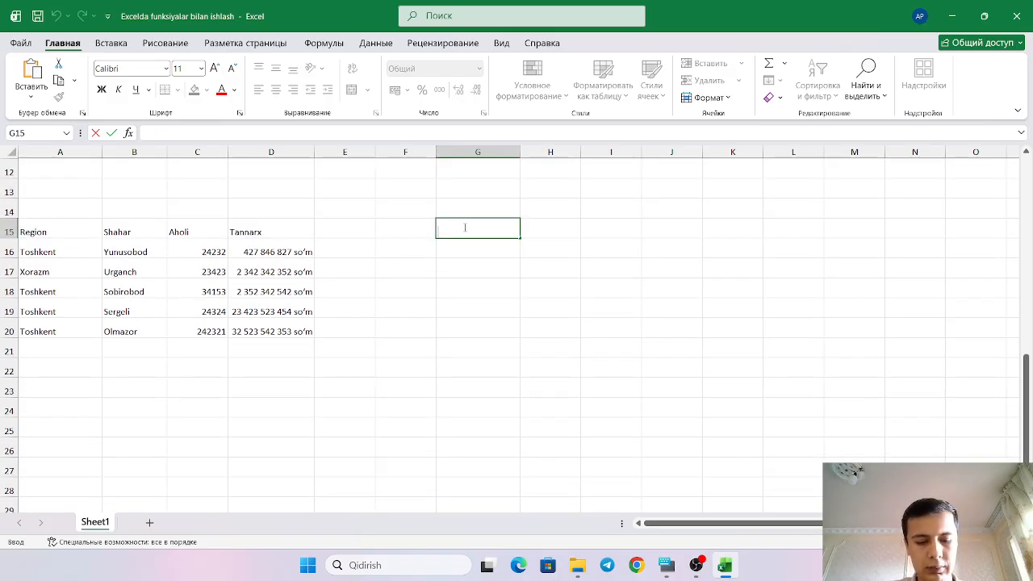
key("ctrl+v")
key("Return")
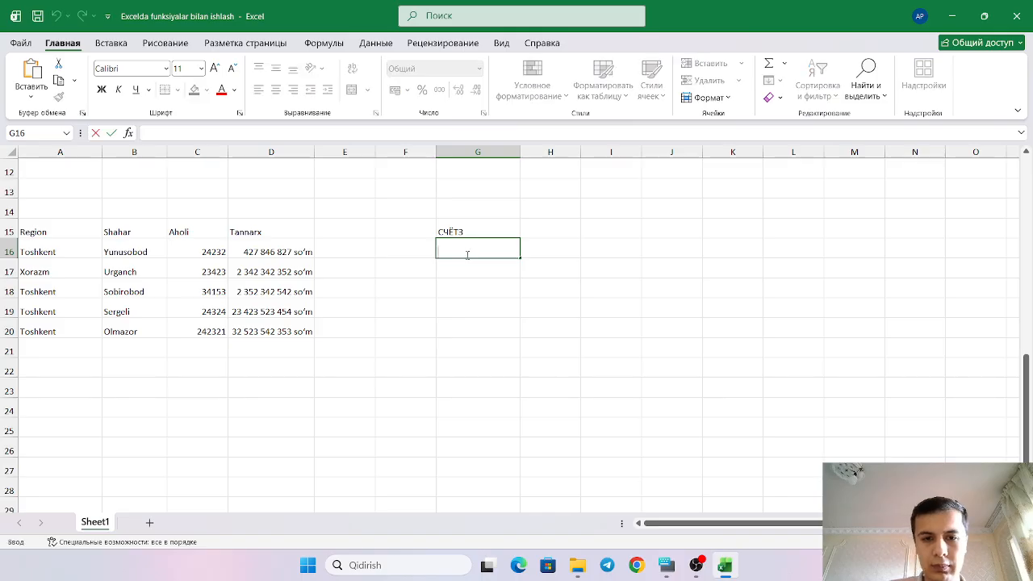
- Enter a СЧЁТЗ formula in G16 that counts the filled cells in A16:D20
type("=")
key("ctrl+v")
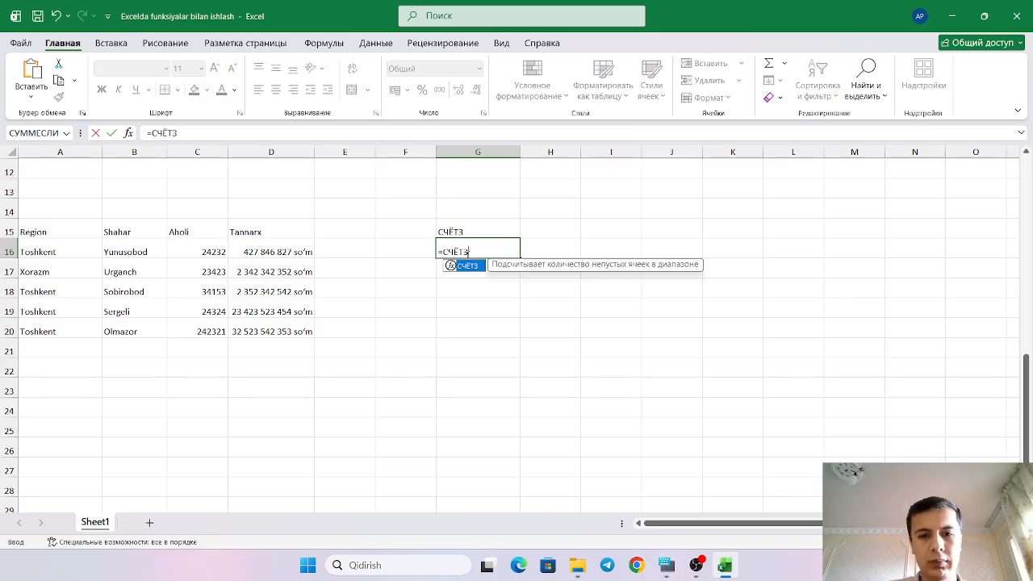
double_click(478, 265)
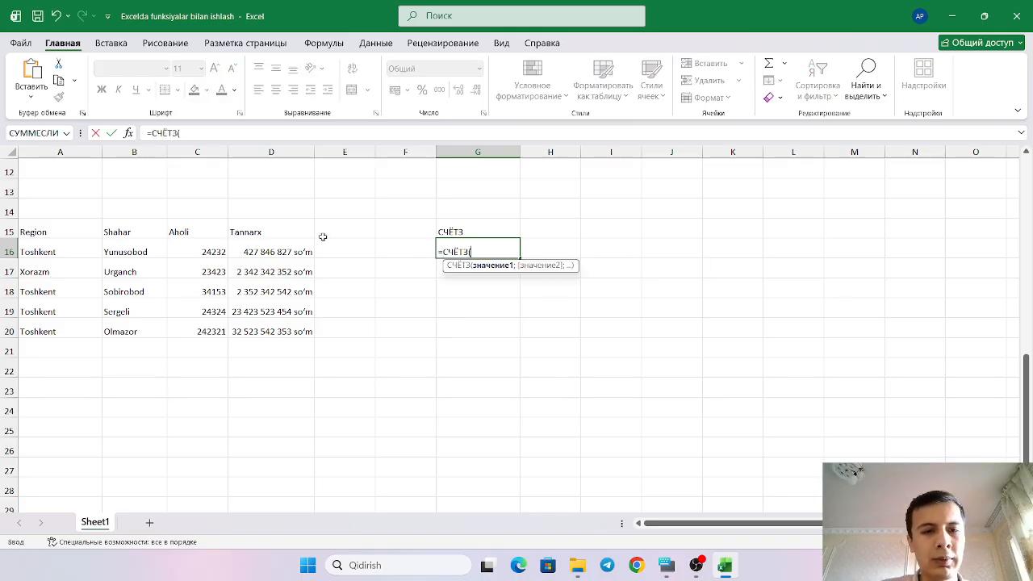
scroll(277, 237, "up", 4)
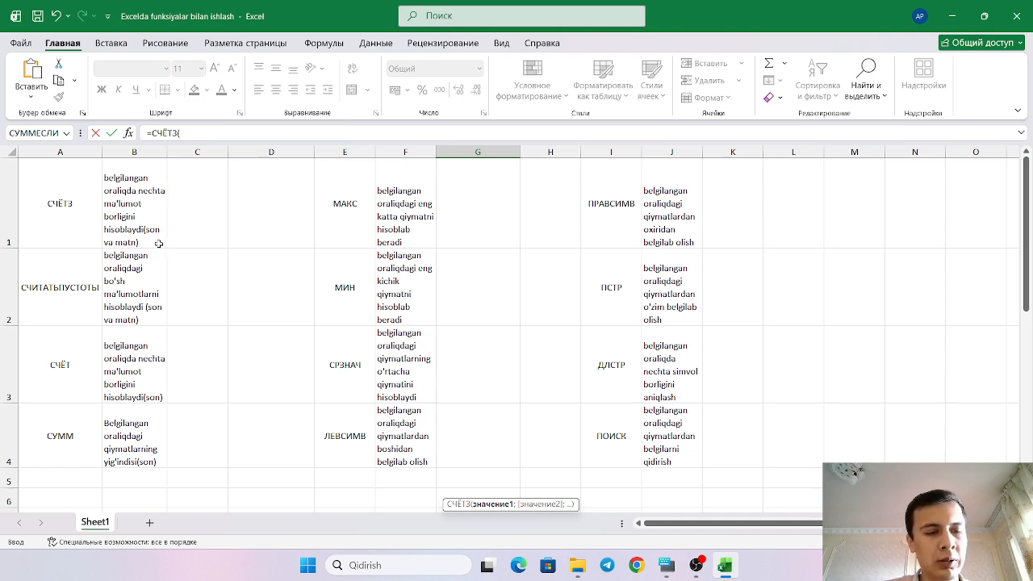
scroll(161, 246, "down", 2)
scroll(162, 250, "down", 1)
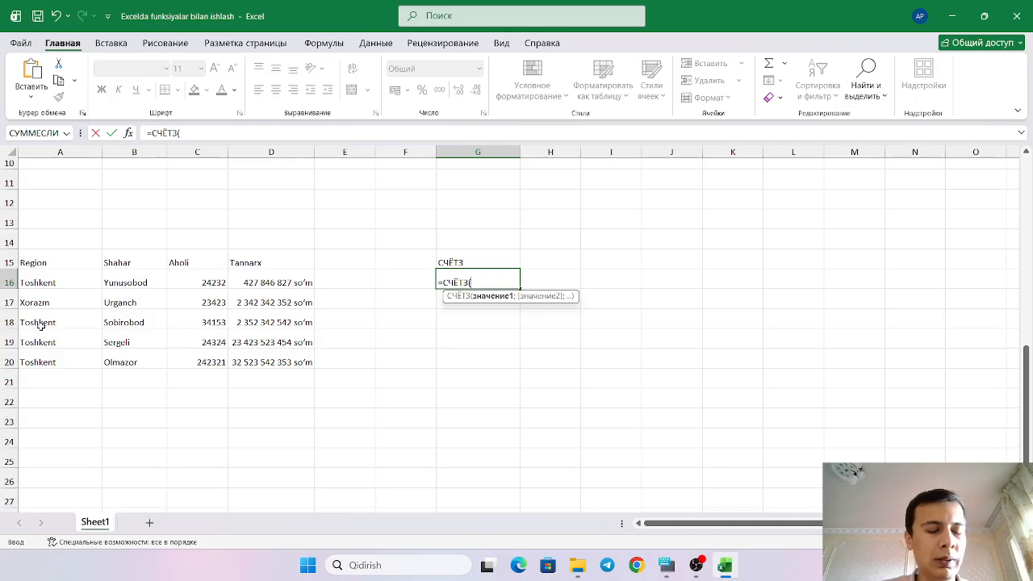
left_click_drag(25, 282, 271, 362)
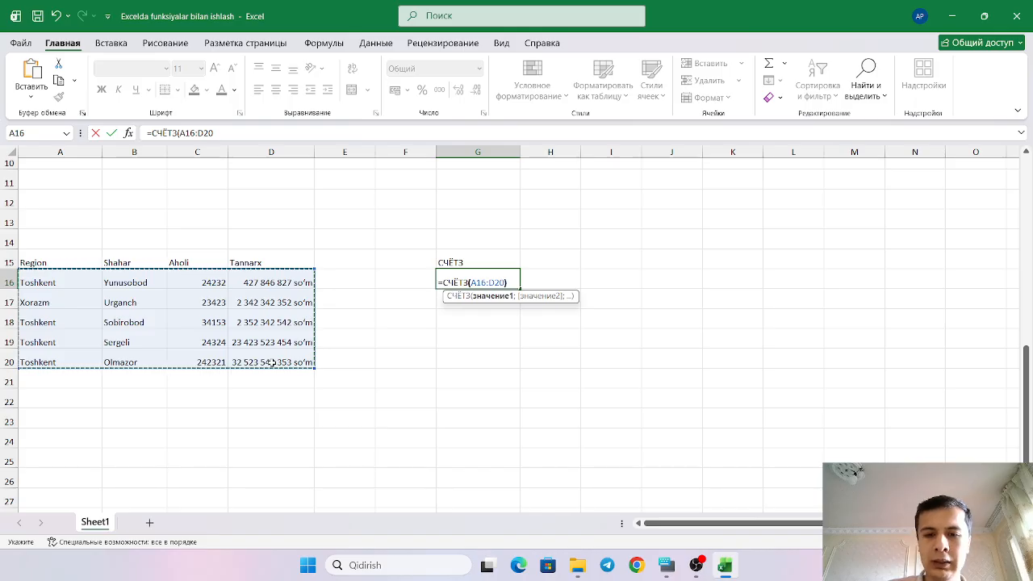
key("Return")
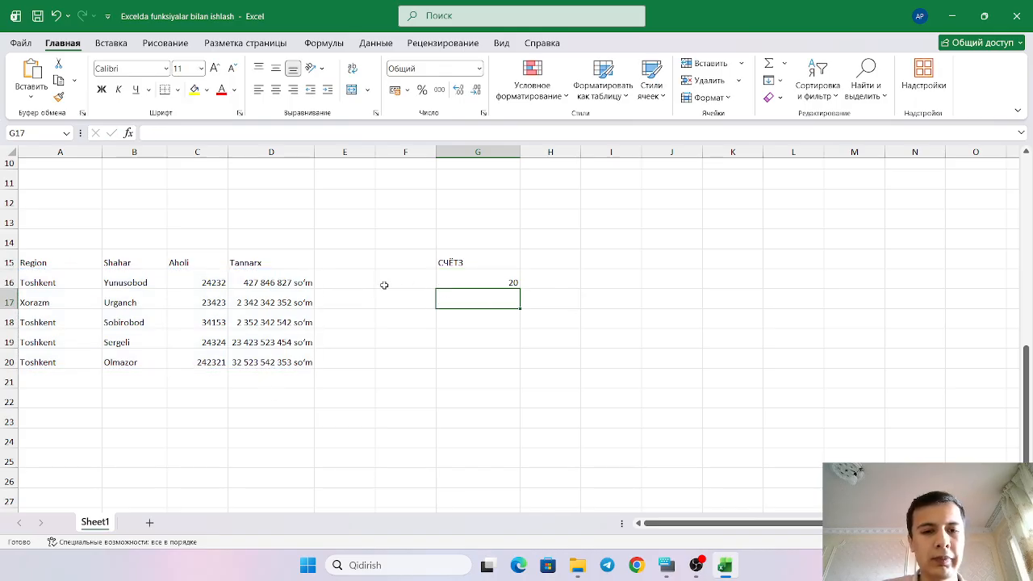
- Try to replace the range of the СЧЁТЗ formula in G16 with the Region values A16:A20
double_click(480, 282)
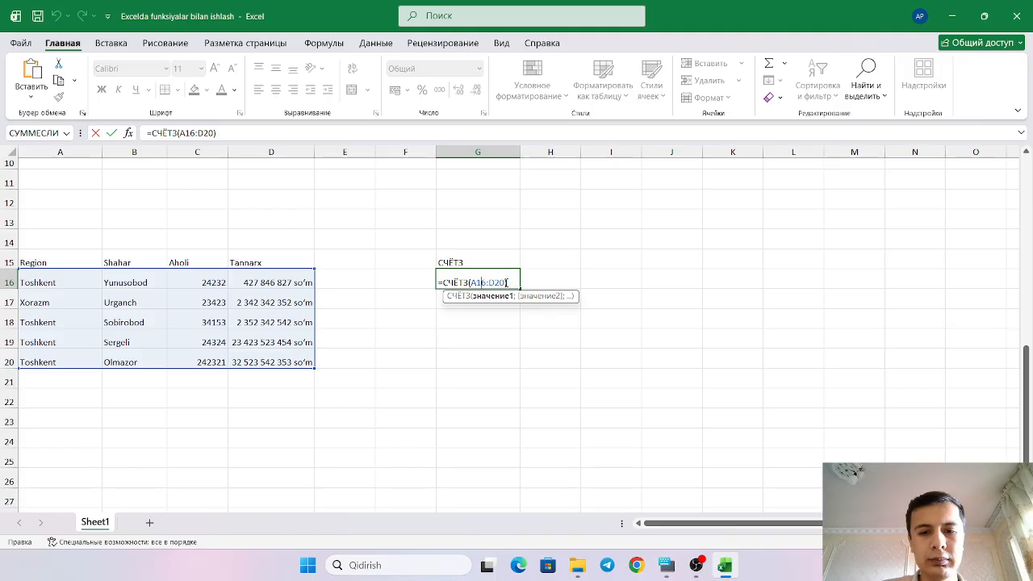
left_click(504, 282)
key("BackSpace")
key("BackSpace")
key("BackSpace")
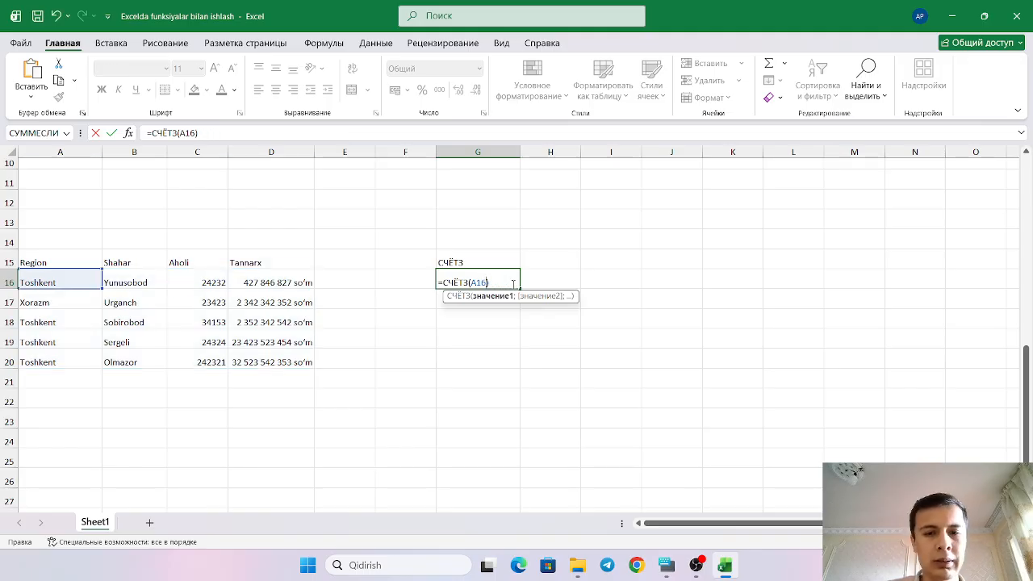
left_click_drag(73, 281, 72, 348)
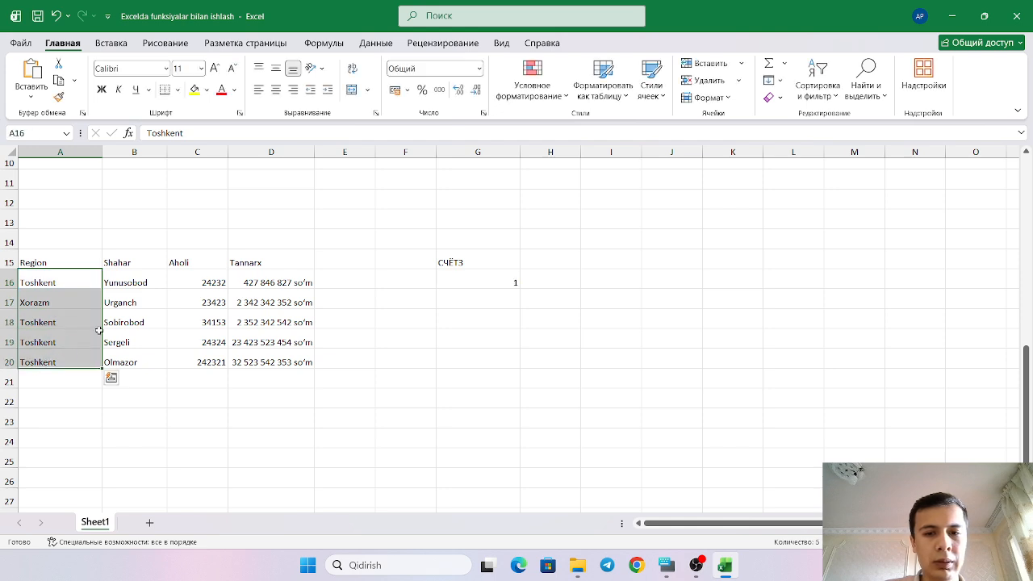
- Set the range of the СЧЁТЗ formula in G16 to A16:A20
double_click(489, 282)
key("BackSpace")
key("BackSpace")
key("BackSpace")
key("BackSpace")
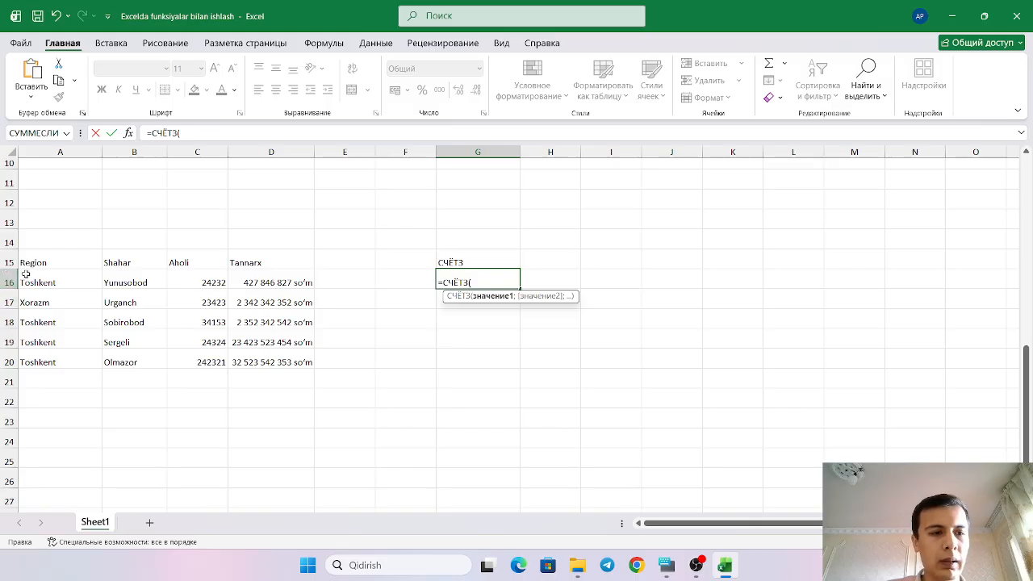
left_click_drag(27, 278, 64, 360)
type(")")
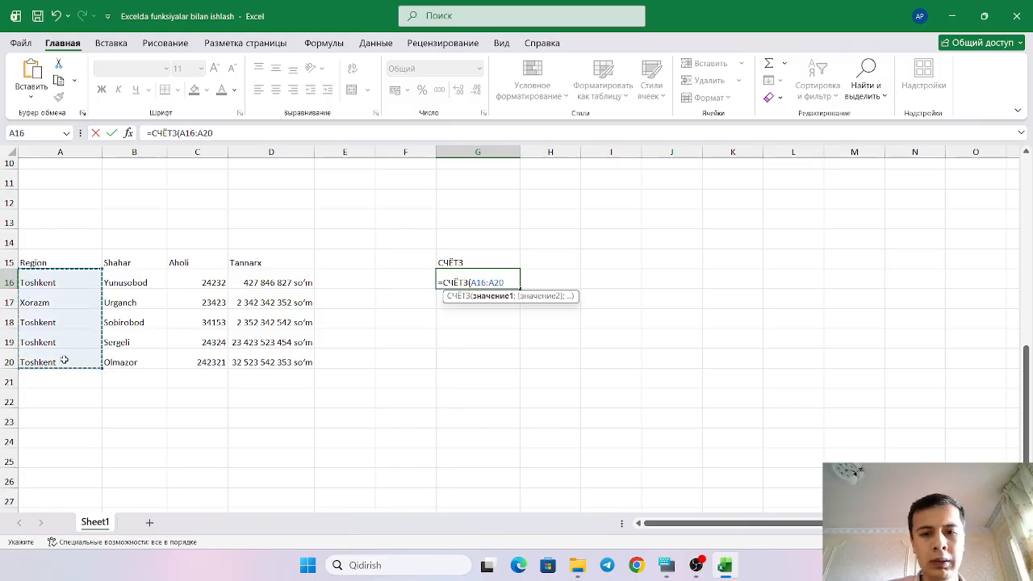
key("Return")
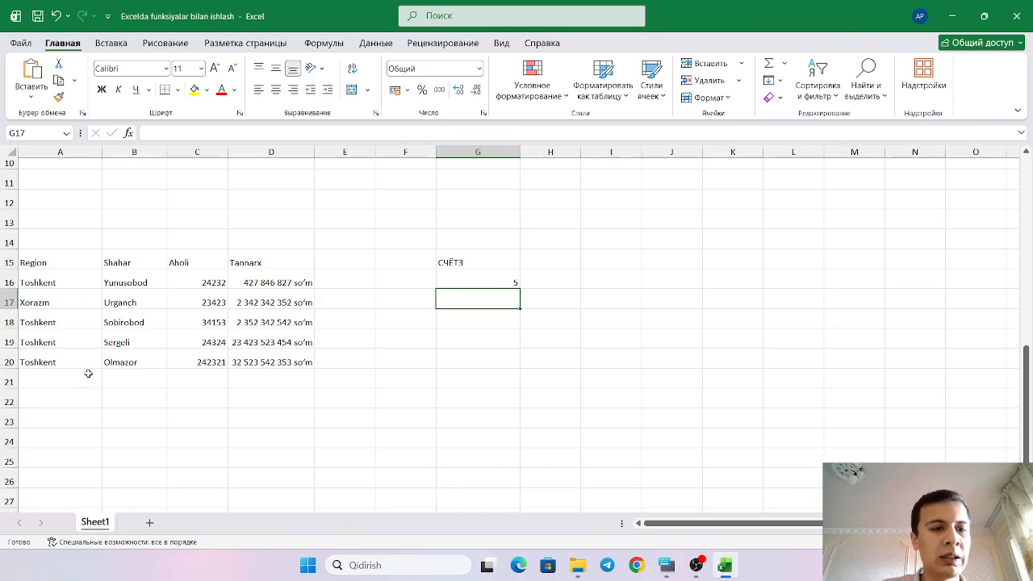
- Copy the function name СЧИТАТЬПУСТОТЫ from cell A2 into H15 as a heading
scroll(189, 226, "up", 4)
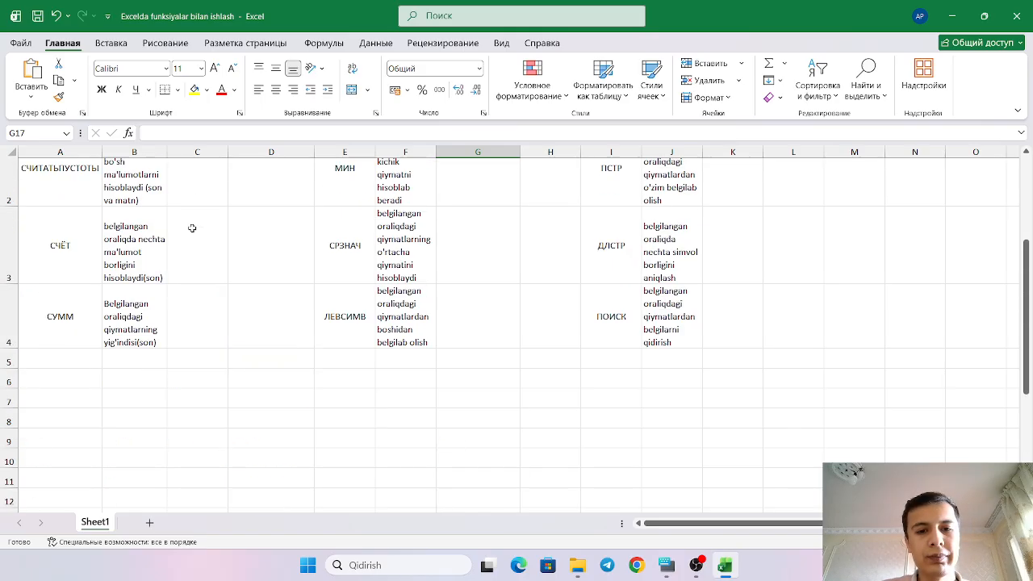
left_click(47, 303)
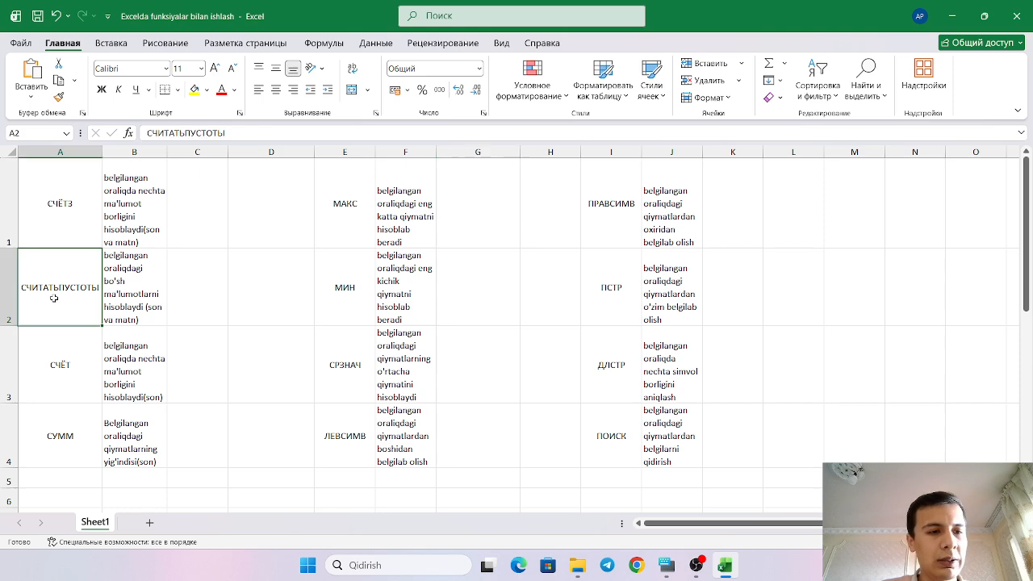
double_click(86, 296)
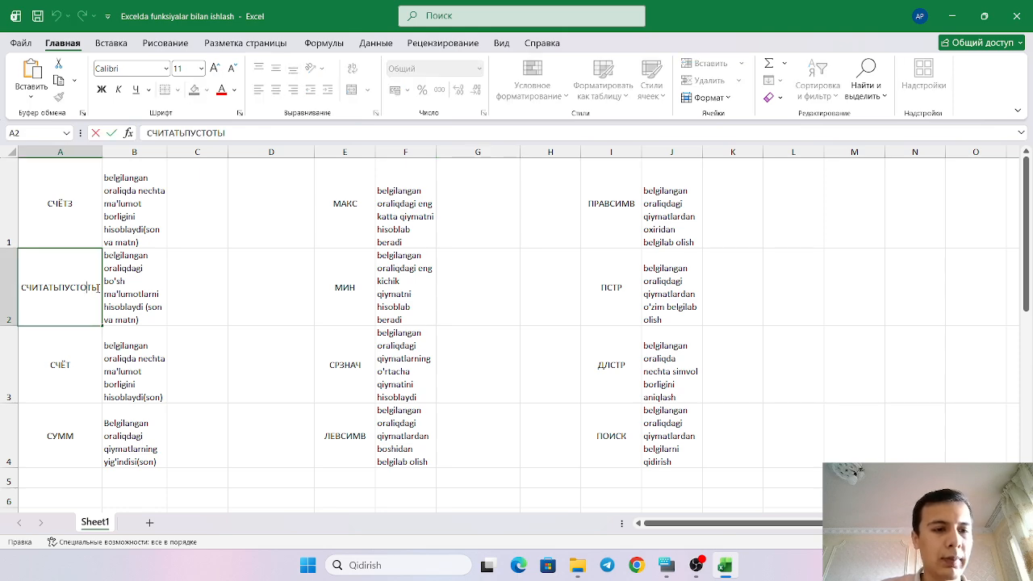
left_click_drag(99, 287, 21, 287)
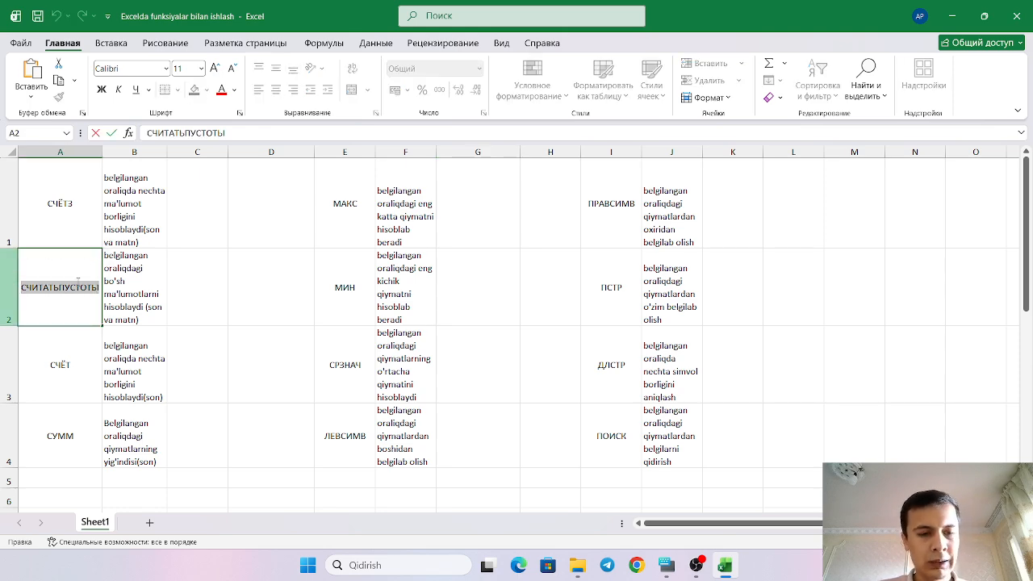
scroll(111, 286, "down", 6)
scroll(111, 286, "up", 4)
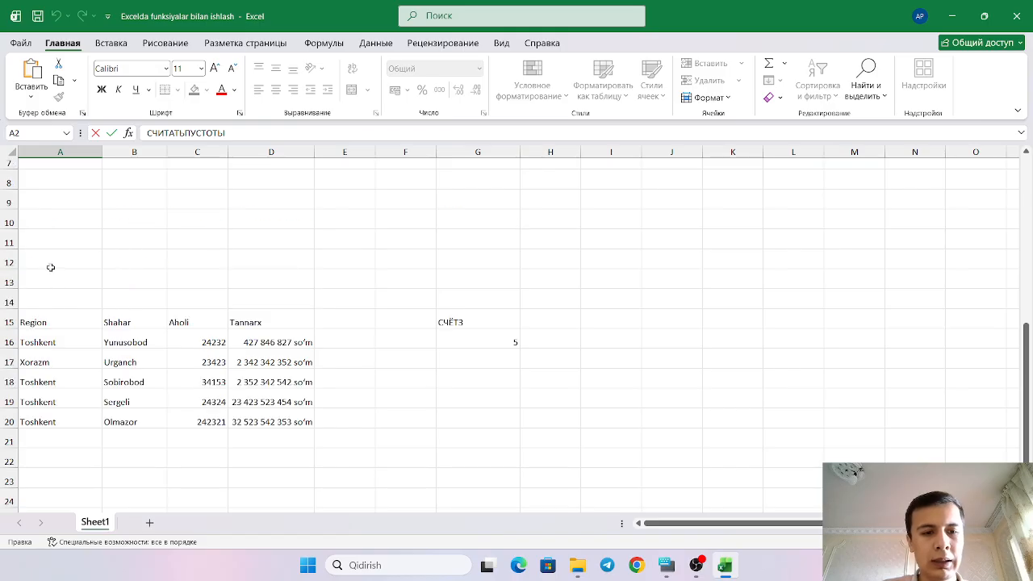
scroll(127, 275, "down", 2)
left_click(545, 204)
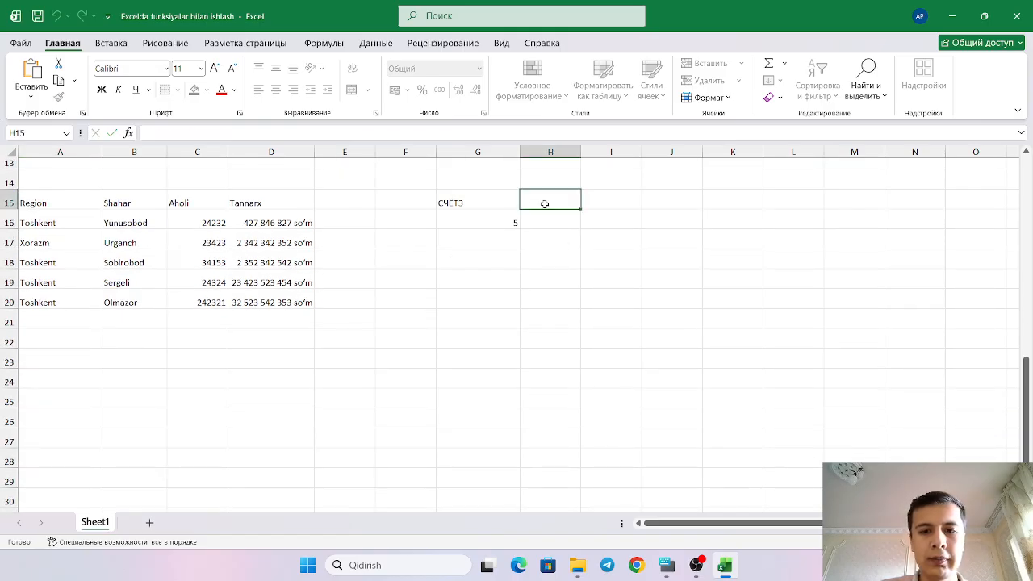
key("ctrl+v")
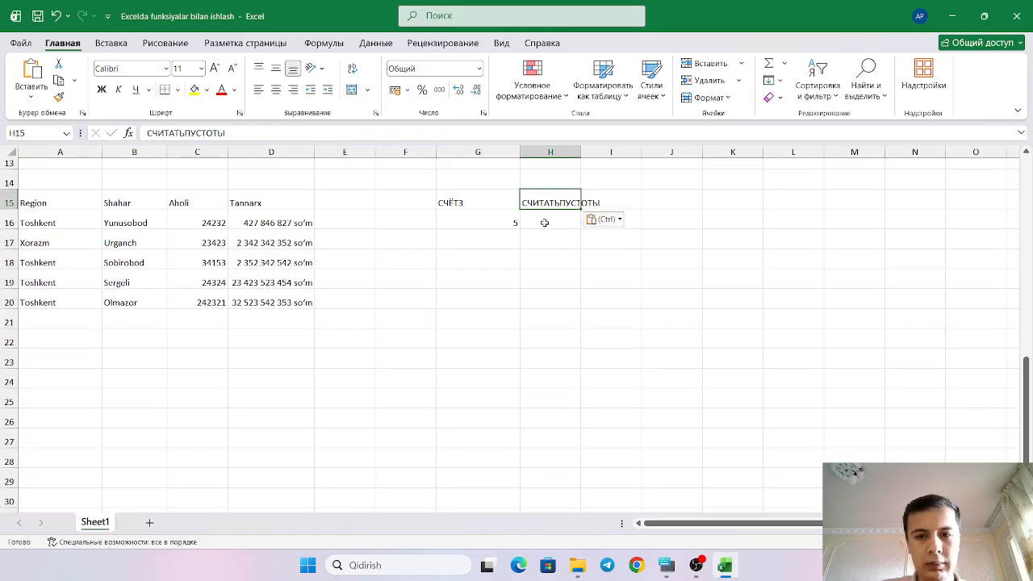
left_click(544, 223)
key("ctrl")
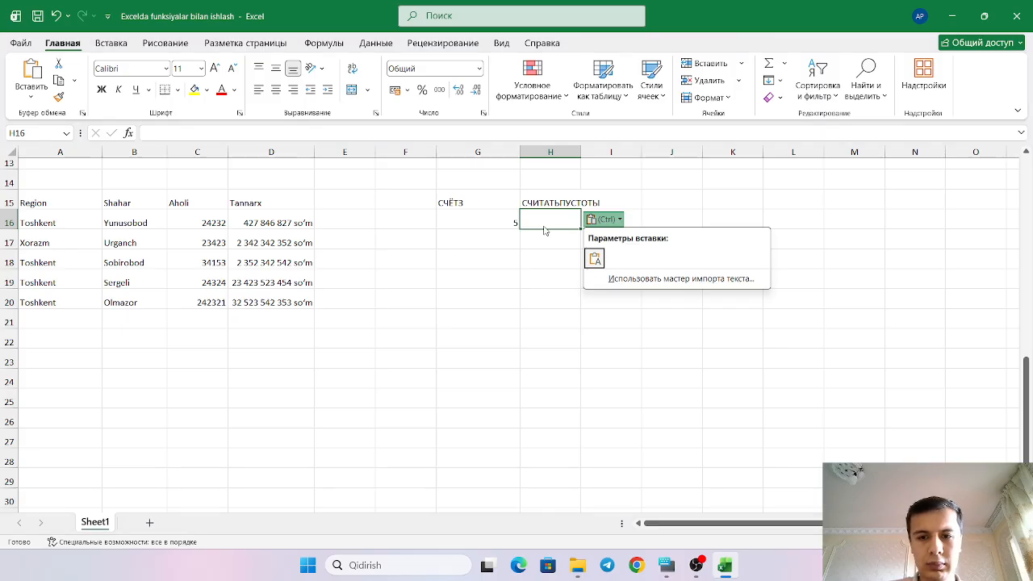
left_click(477, 312)
- Enter a СЧИТАТЬПУСТОТЫ formula in H16 for the Shahar cells B16:B20 and fit column H's width to its heading
double_click(539, 213)
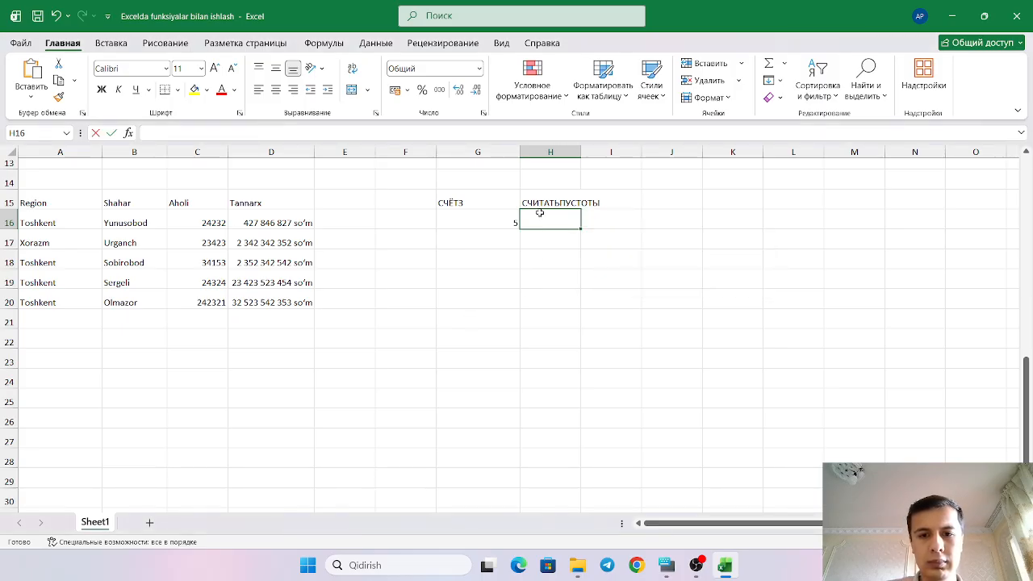
type("=")
key("ctrl+v")
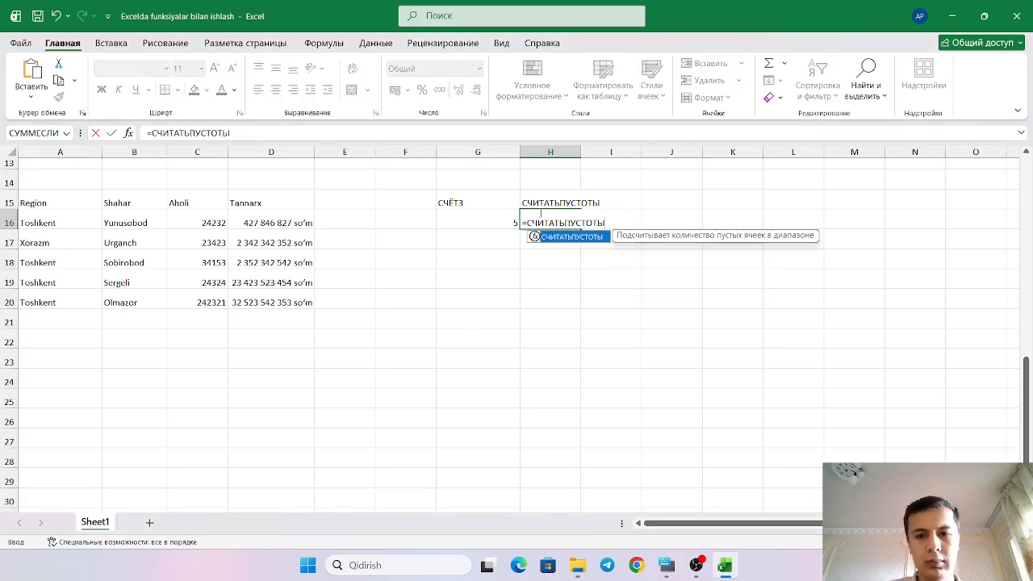
double_click(582, 236)
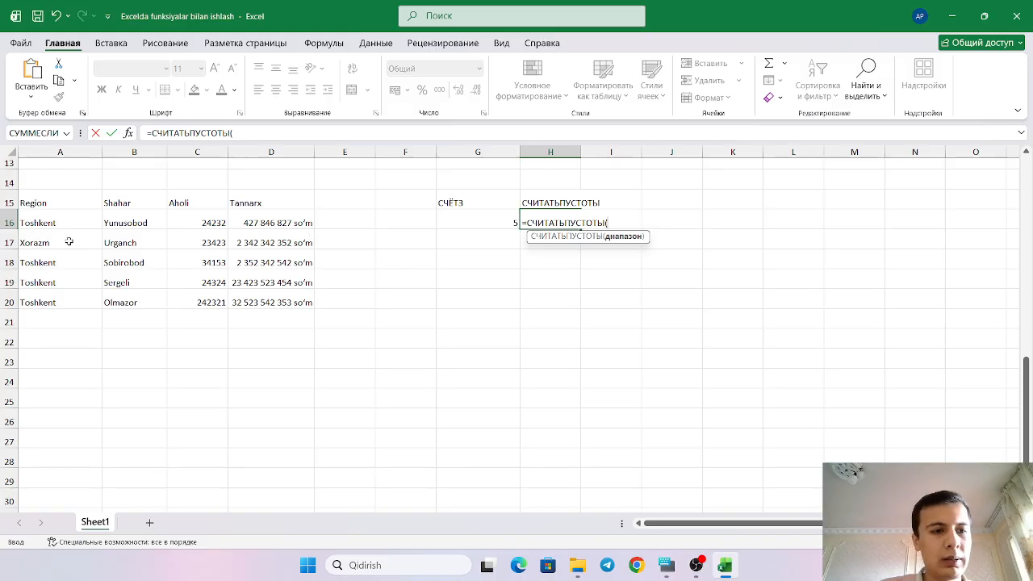
left_click_drag(111, 218, 139, 294)
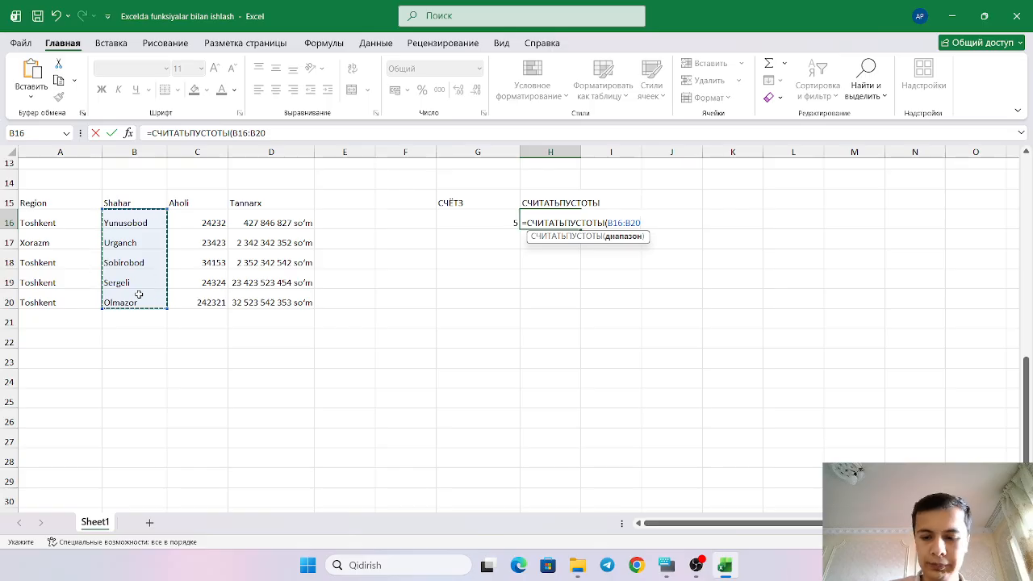
type(")")
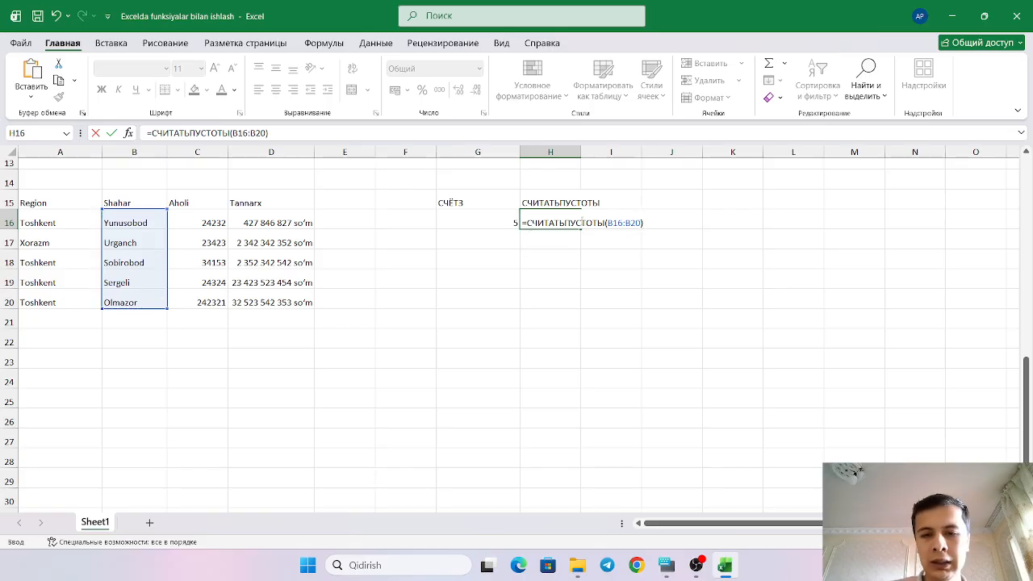
key("Return")
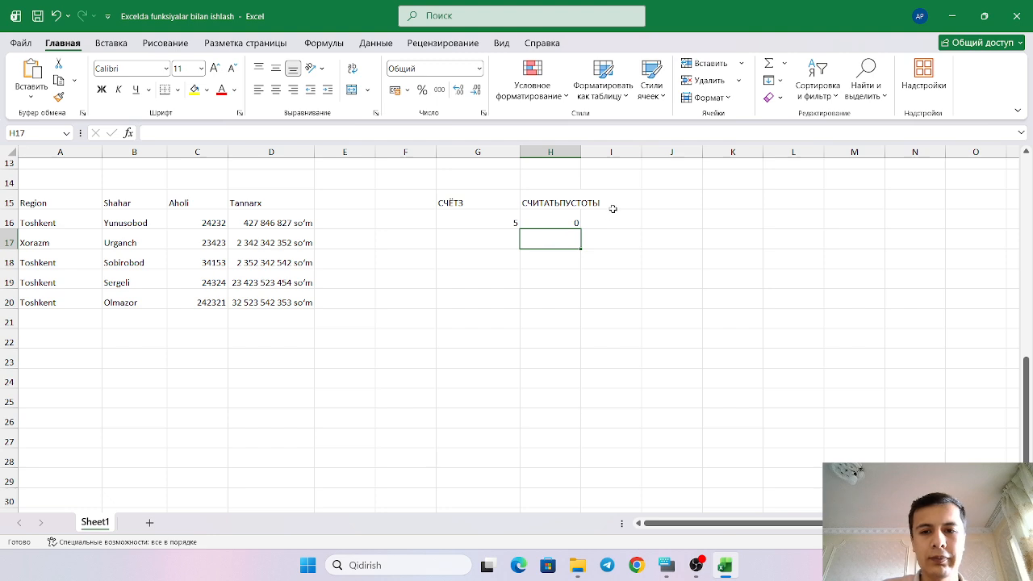
left_click(569, 198)
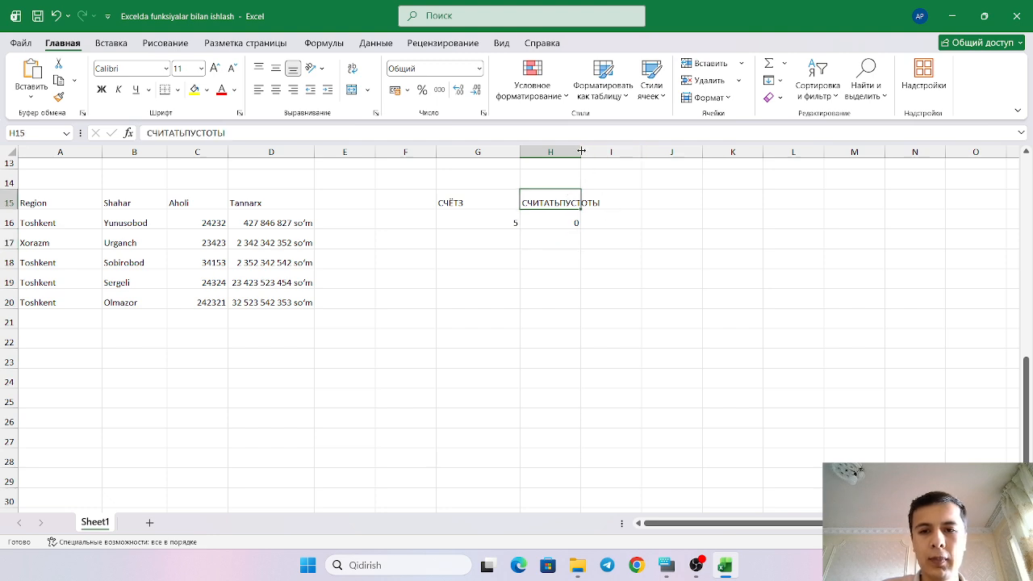
double_click(581, 151)
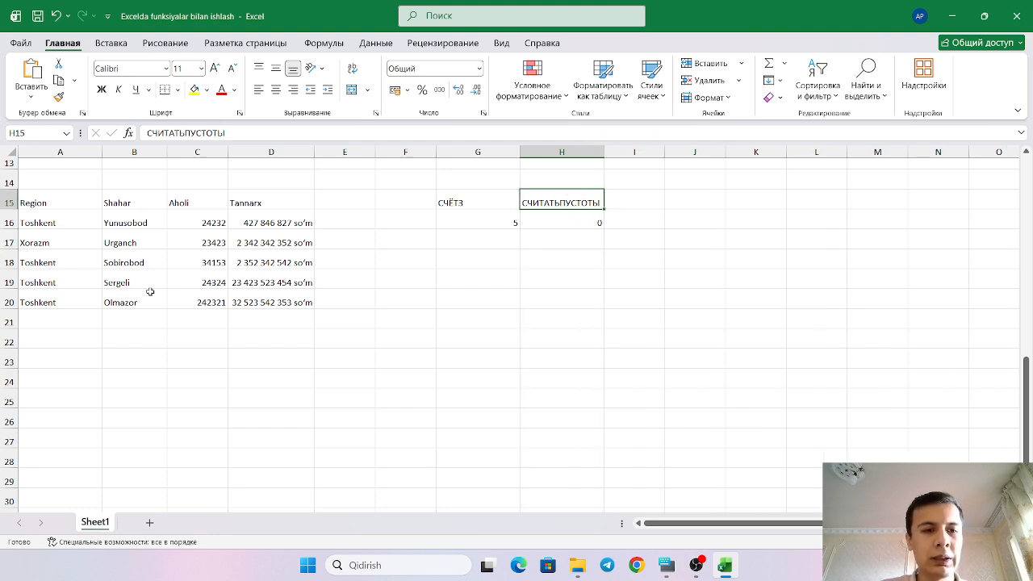
- Extend the range of the СЧИТАТЬПУСТОТЫ formula in H16 to B16:B26
double_click(590, 221)
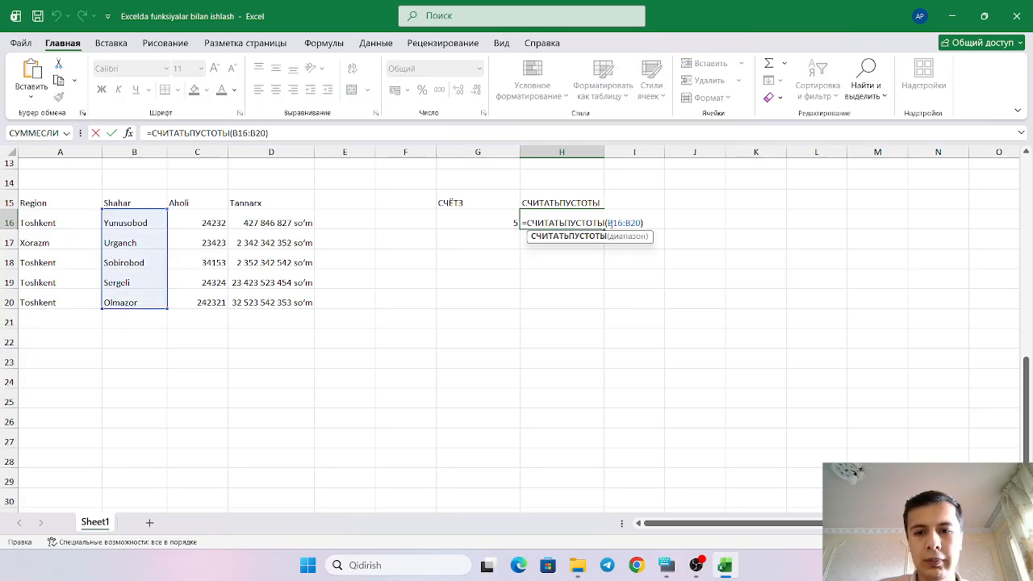
left_click(641, 223)
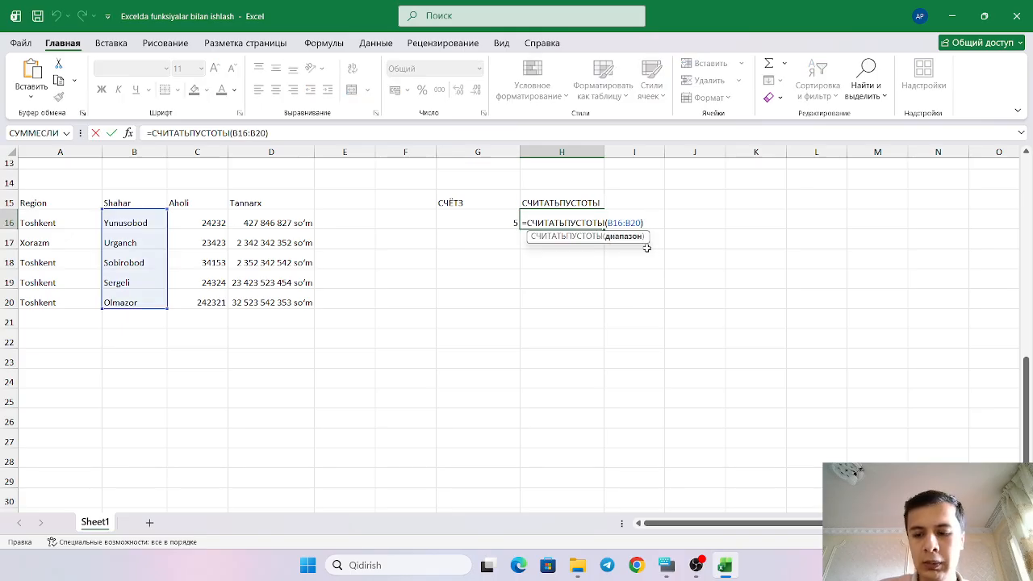
key("BackSpace")
key("BackSpace")
key("BackSpace")
key("BackSpace")
key("BackSpace")
key("BackSpace")
key("BackSpace")
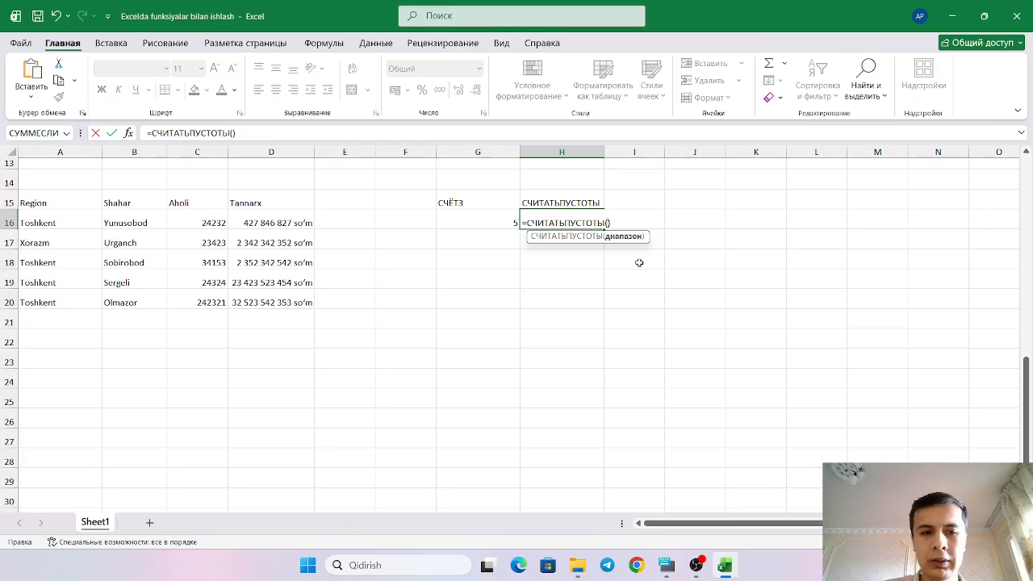
left_click_drag(111, 218, 136, 415)
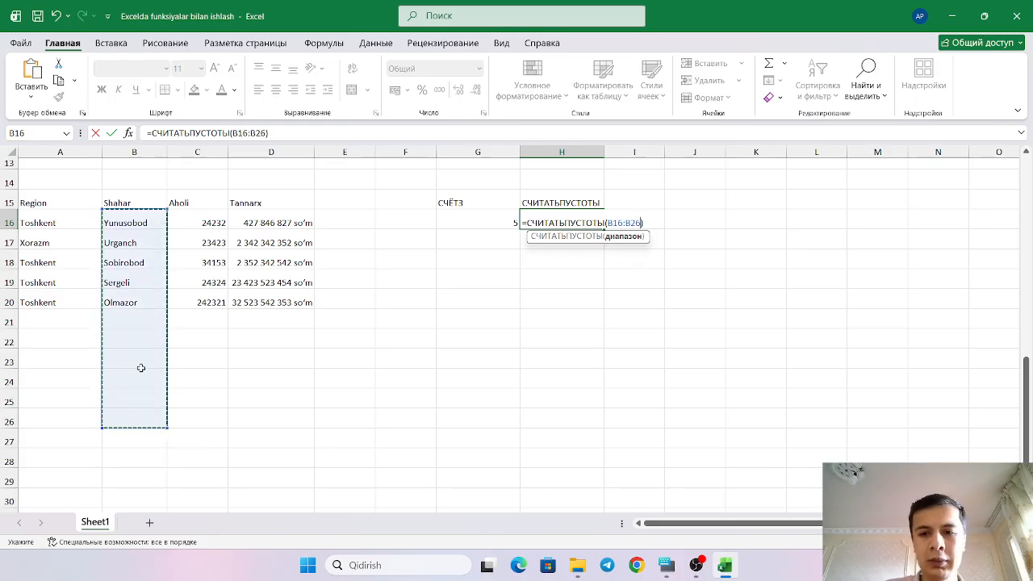
key("Return")
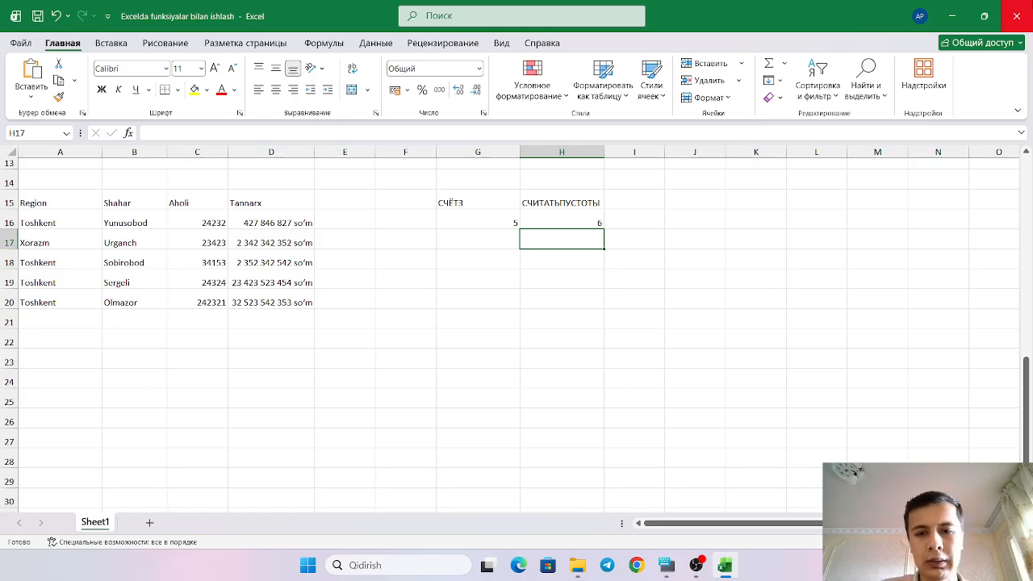
- Check the range used by the formula in H16 against the empty cells B21:B26 below the Shahar values
double_click(583, 223)
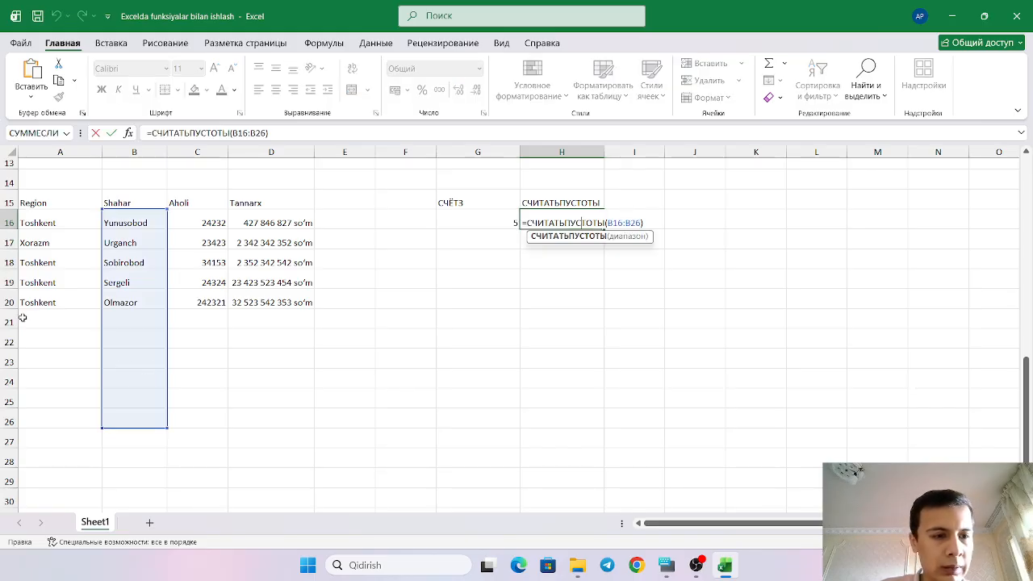
left_click_drag(134, 323, 127, 417)
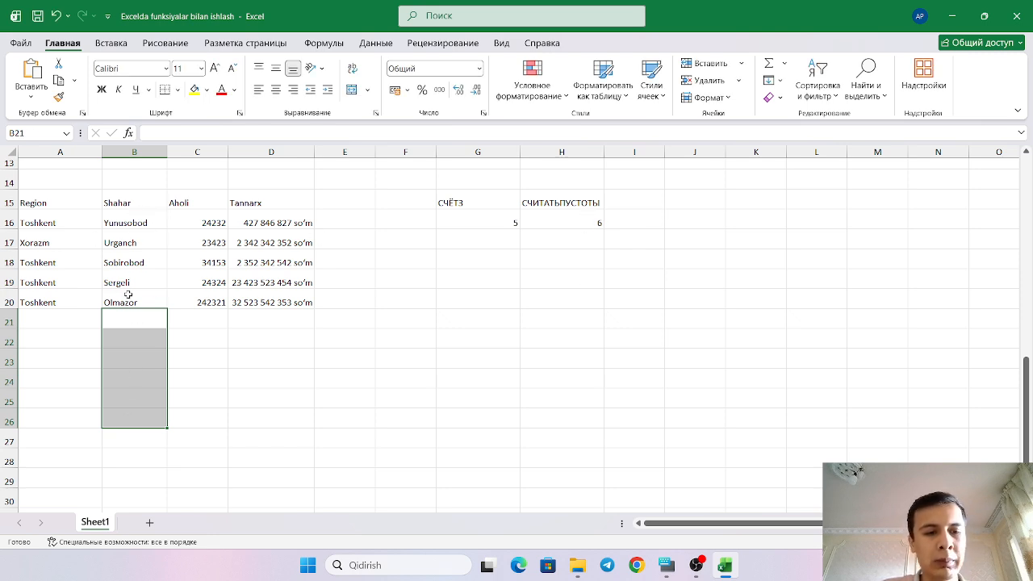
left_click(566, 220)
scroll(394, 202, "up", 4)
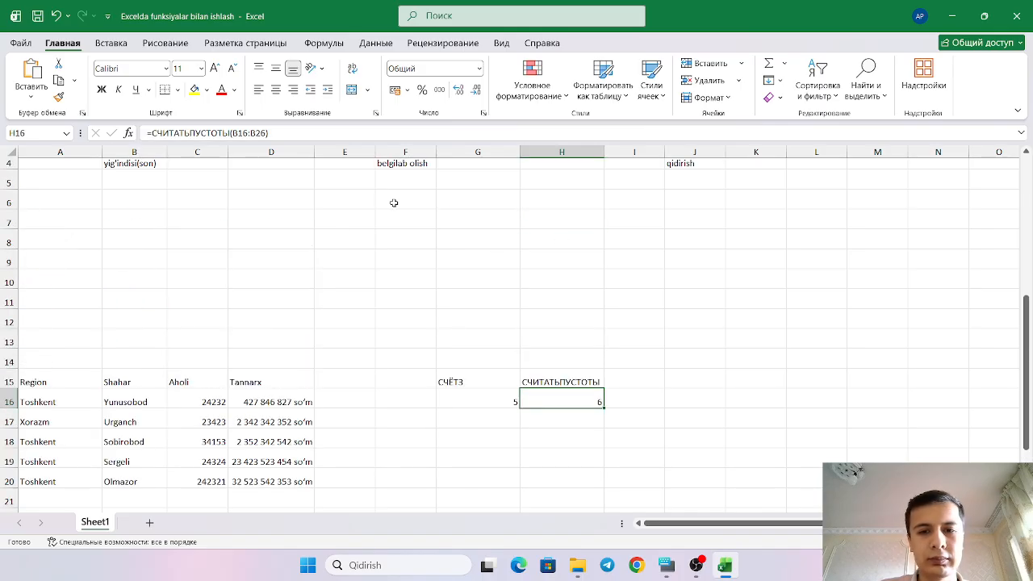
scroll(216, 192, "down", 4)
scroll(215, 196, "up", 2)
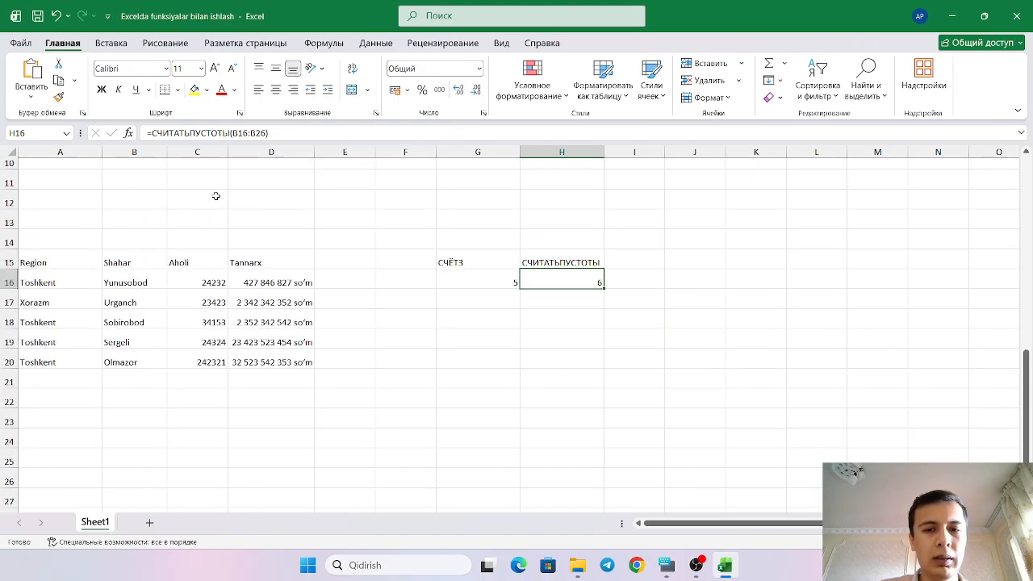
- Set the range of the СЧИТАТЬПУСТОТЫ formula in H16 to the Shahar values B16:B20
double_click(584, 283)
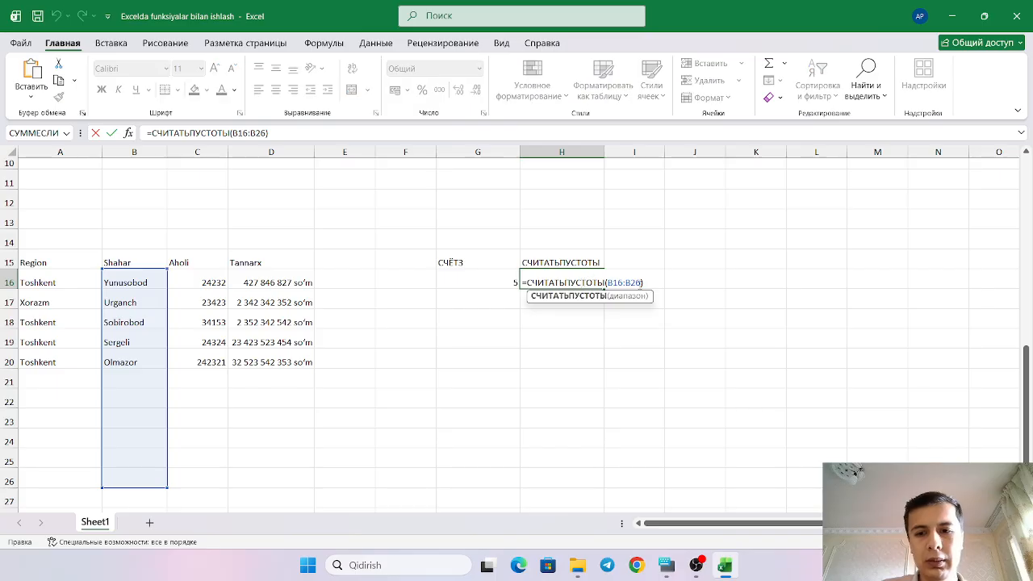
left_click(639, 282)
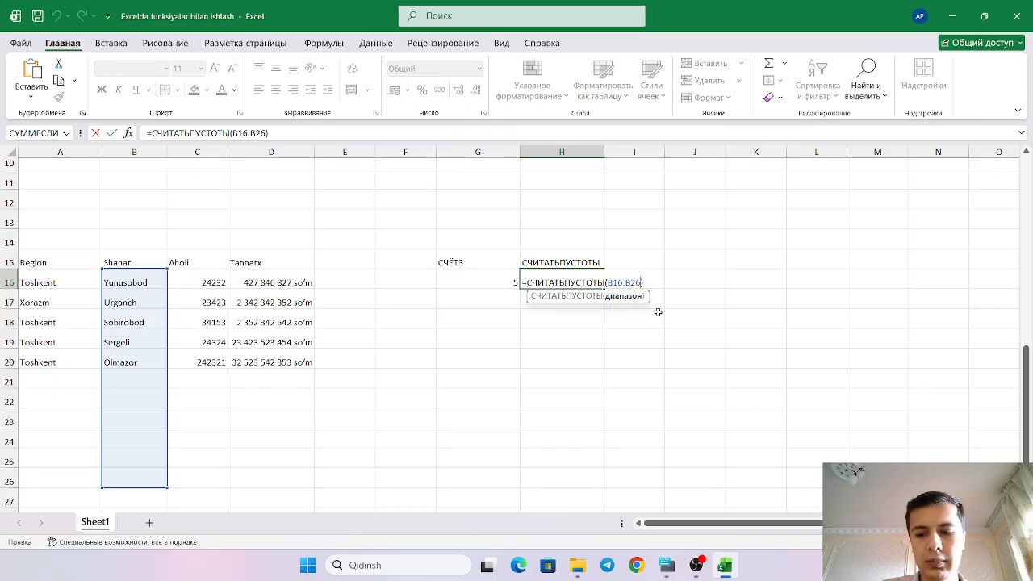
key("BackSpace")
key("BackSpace")
key("BackSpace")
key("BackSpace")
key("BackSpace")
key("BackSpace")
key("BackSpace")
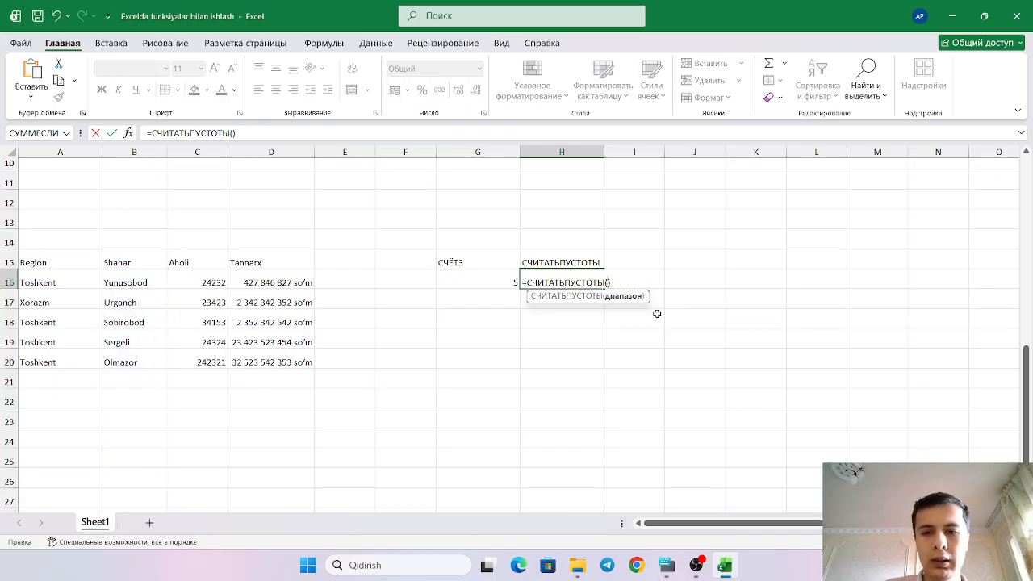
left_click_drag(150, 282, 153, 358)
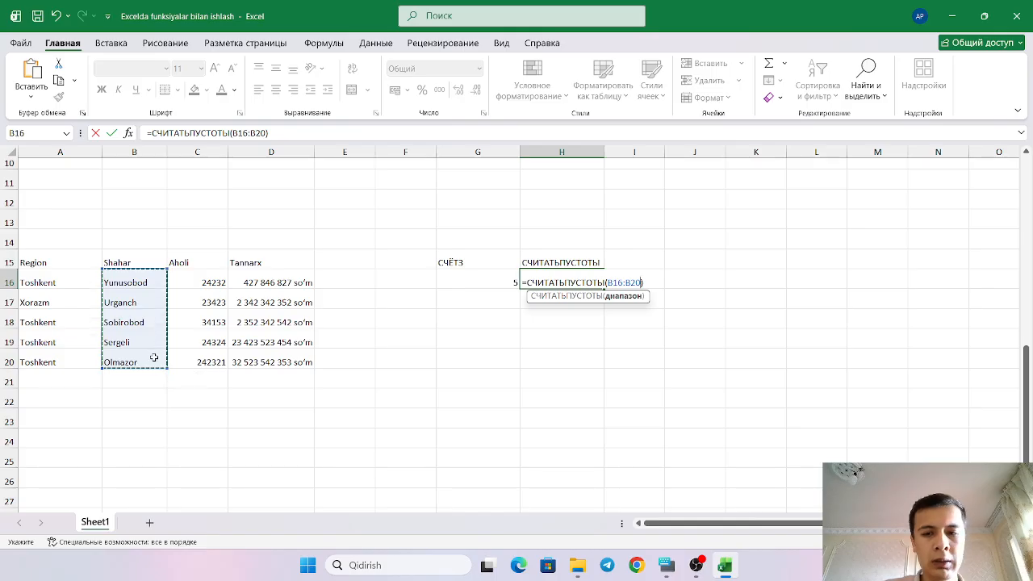
key("Return")
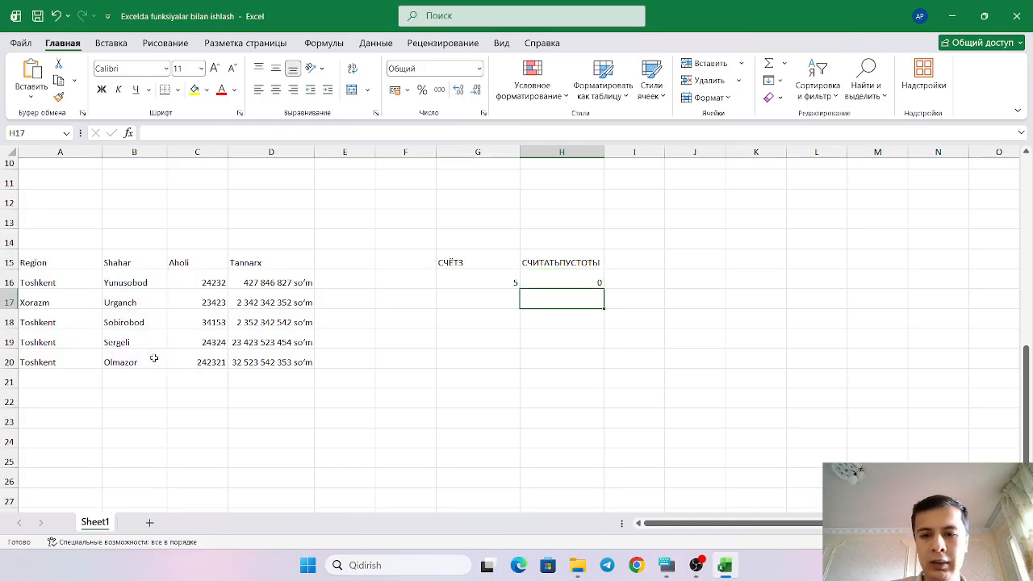
- Clear the Shahar cells B17 and B19 to test the blank-cell count in H16
left_click(121, 303)
key("BackSpace")
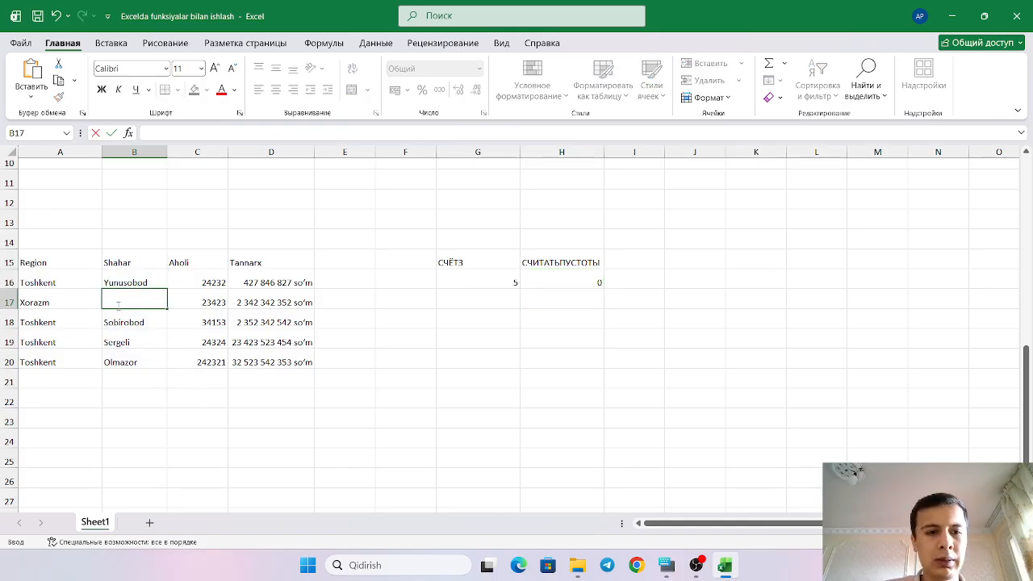
left_click(159, 396)
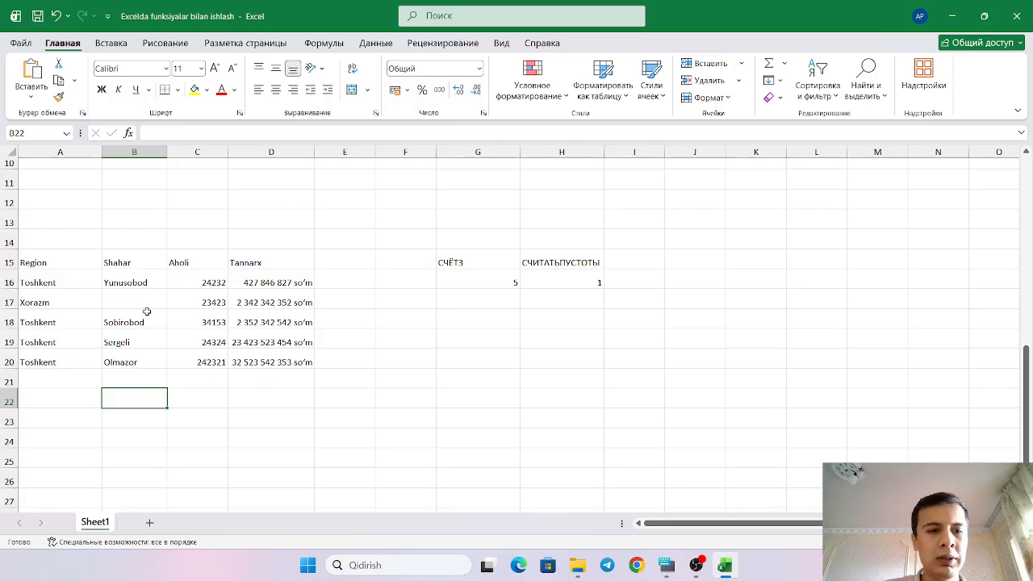
left_click(137, 346)
key("BackSpace")
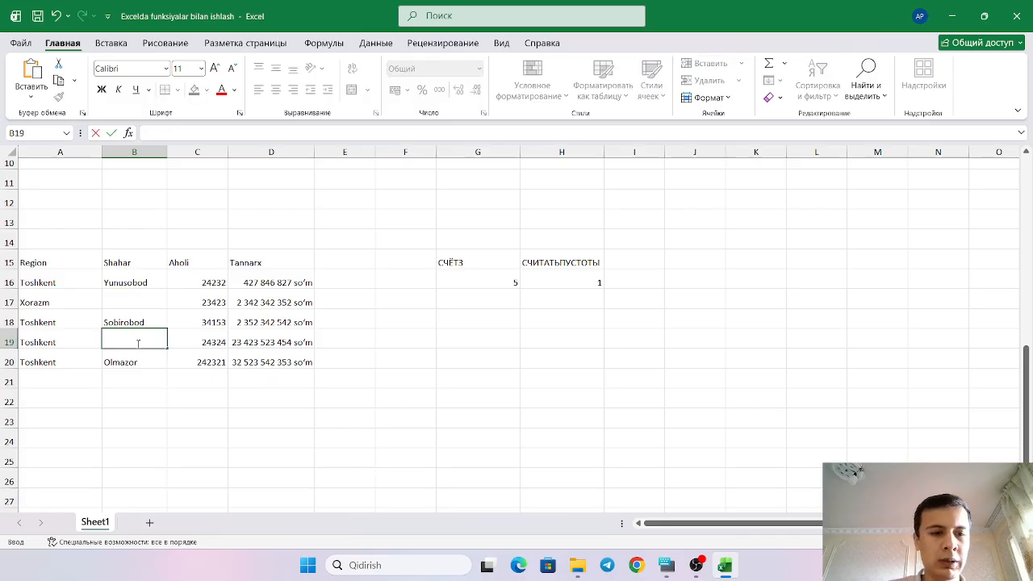
left_click(130, 405)
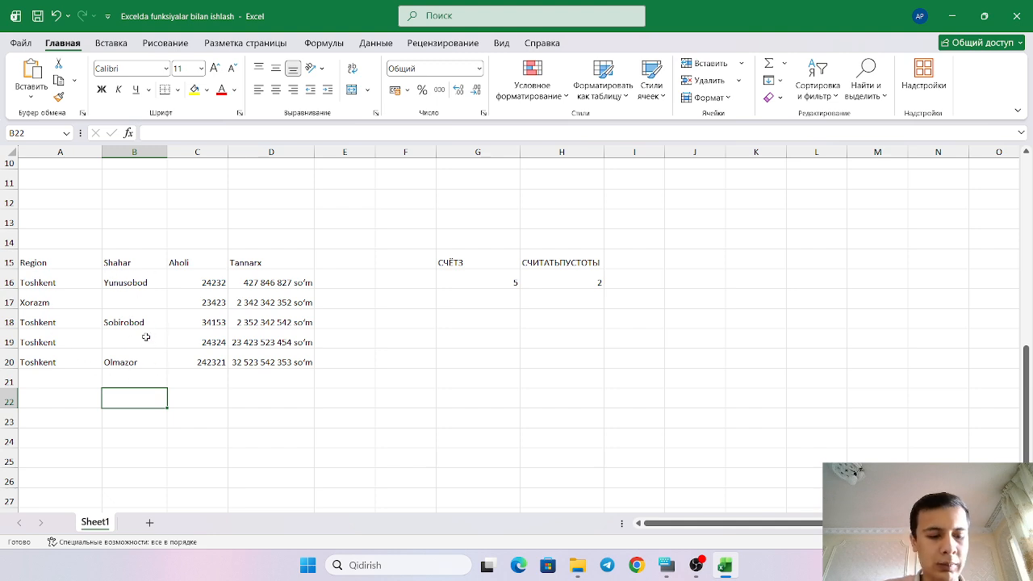
- Undo the clearing of the Shahar cells B17 and B19
key("ctrl+z")
key("ctrl+z")
left_click(166, 400)
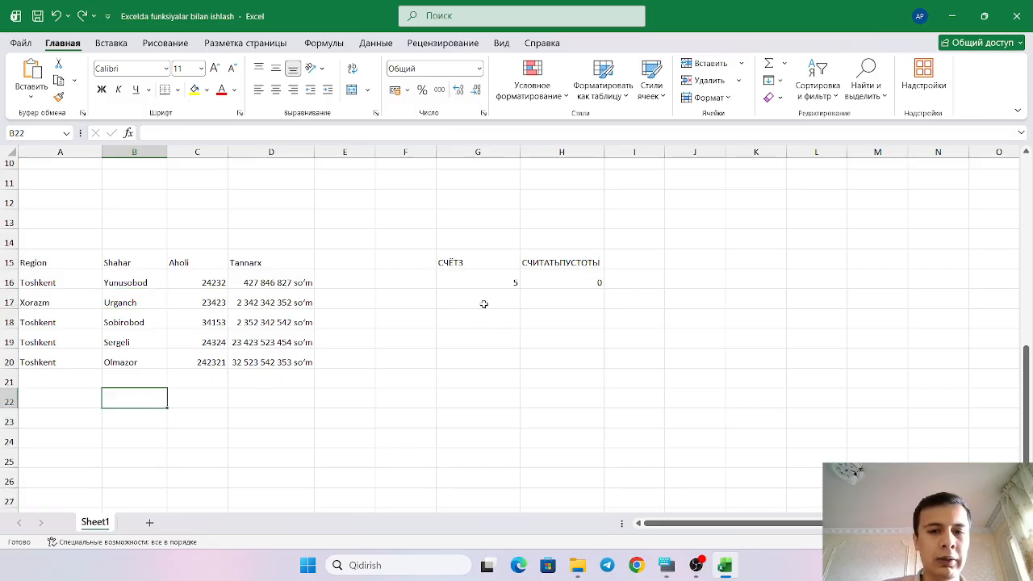
- Copy the function name СЧЁТ from cell A3 into I15 as a heading
scroll(480, 305, "up", 5)
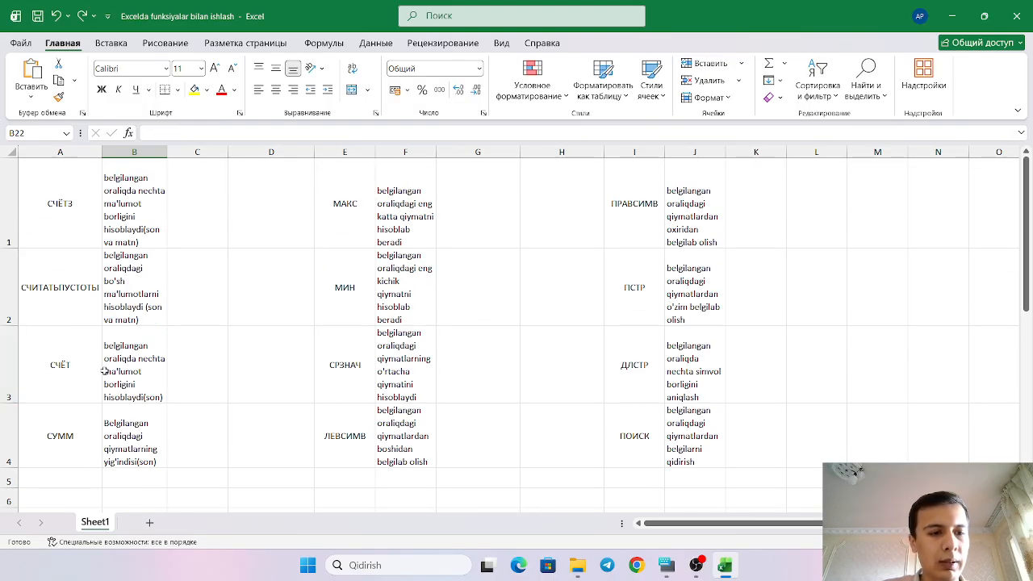
double_click(80, 366)
left_click_drag(78, 366, 46, 369)
key("ctrl+c")
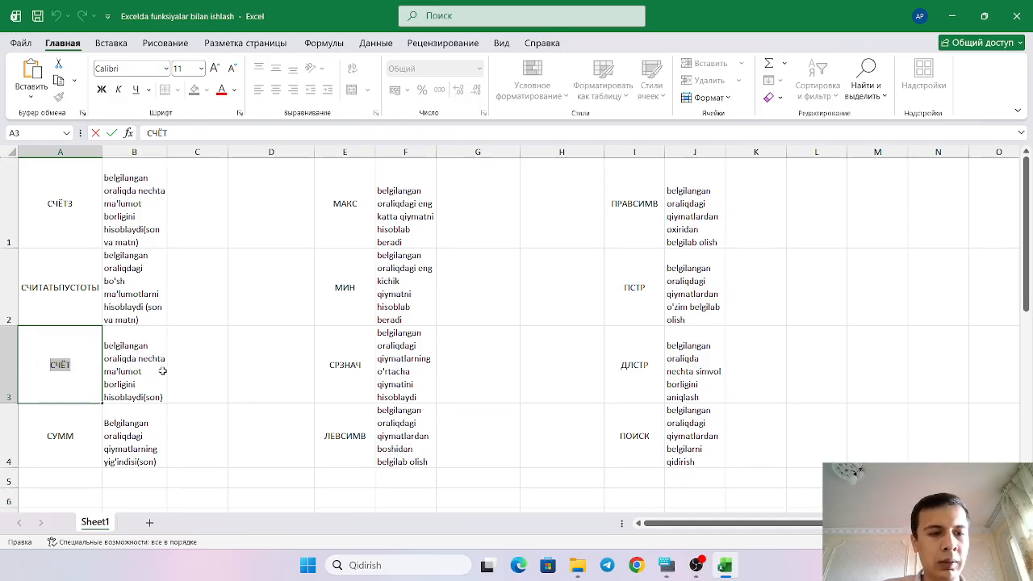
scroll(147, 382, "down", 5)
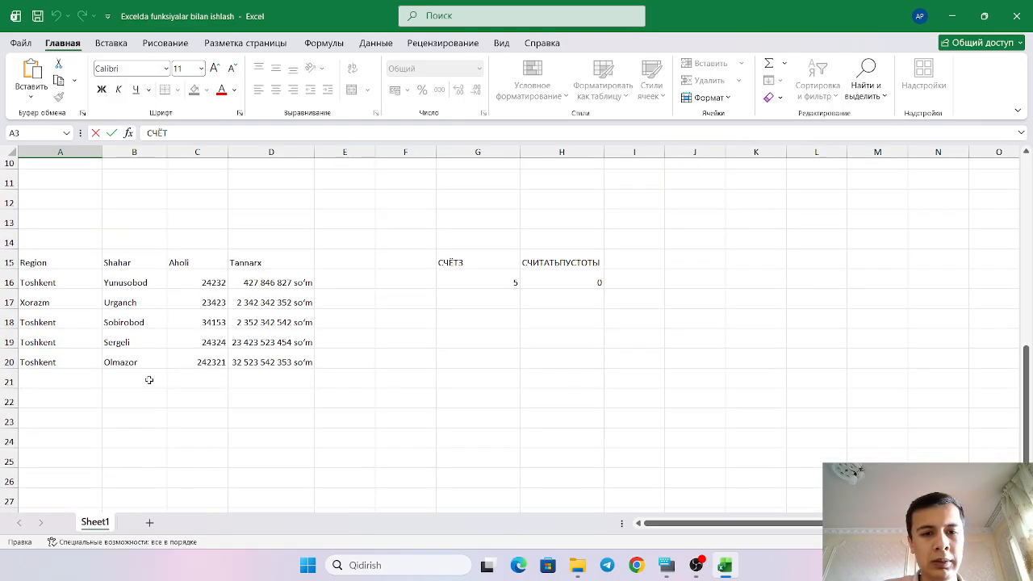
double_click(646, 264)
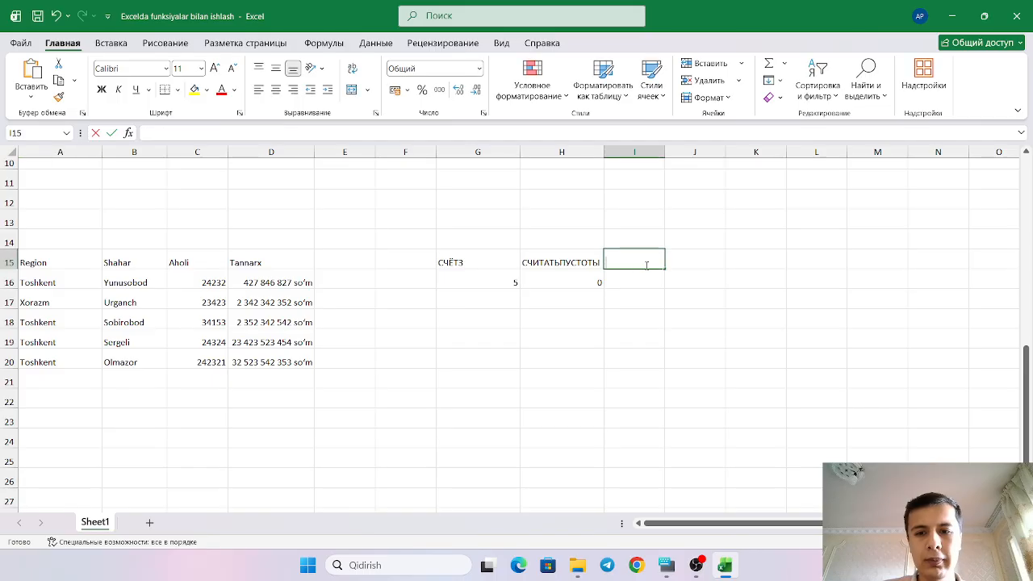
key("ctrl+v")
left_click(636, 286)
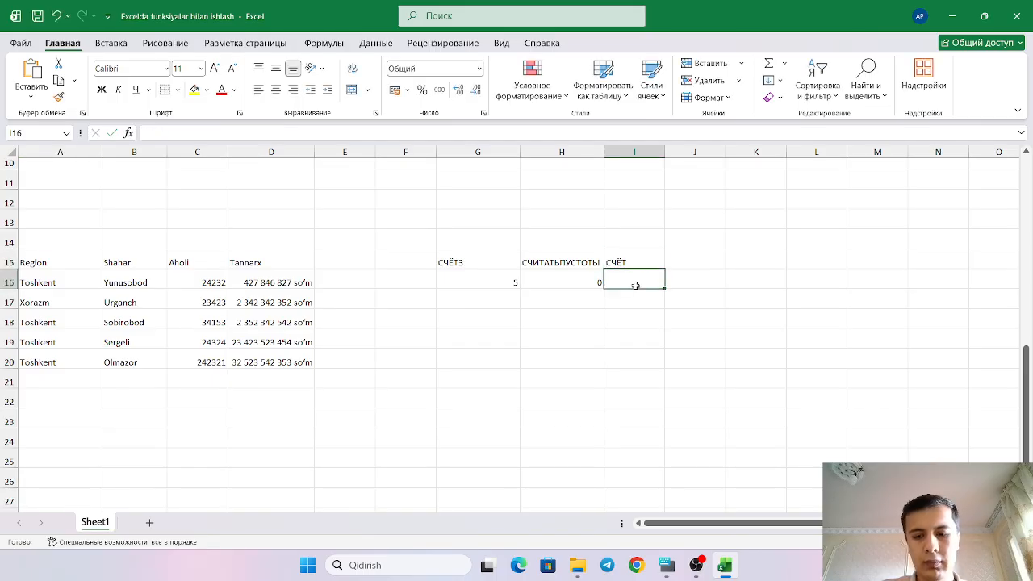
- Enter a СЧЁТ formula in I16 that counts the numeric cells in the Shahar and Aholi range B16:C20
type("=")
key("ctrl+v")
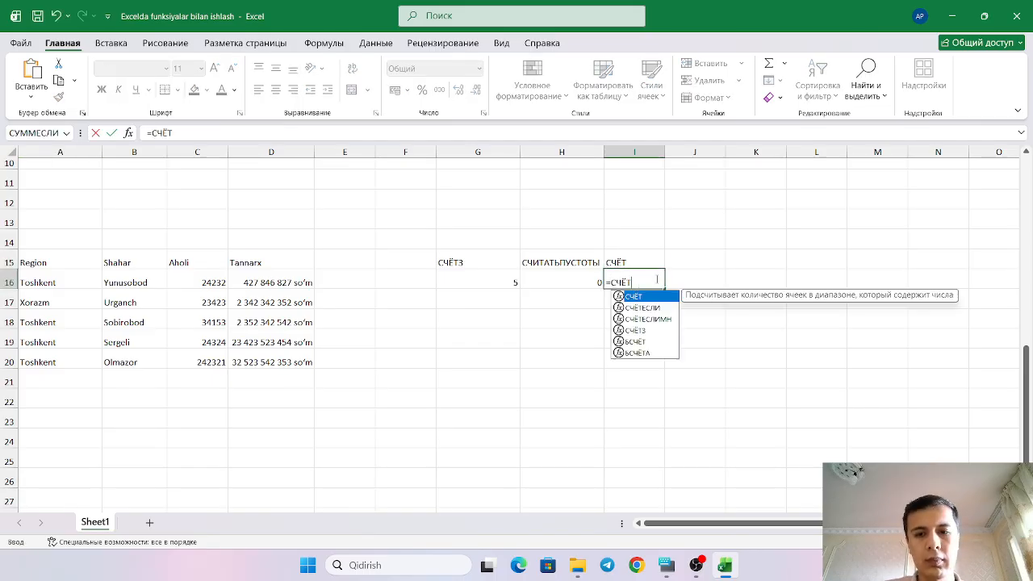
type("(")
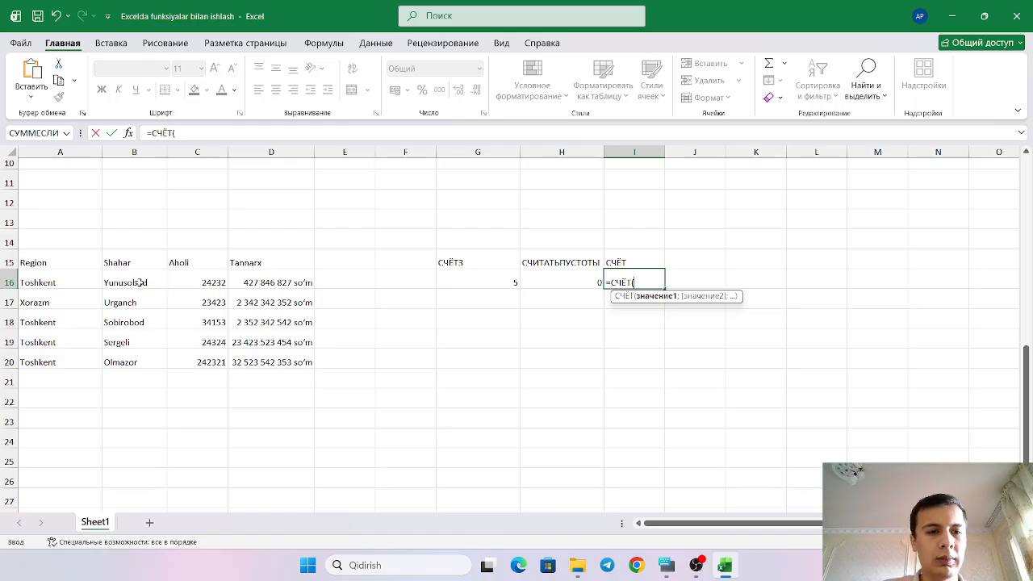
left_click_drag(137, 283, 208, 355)
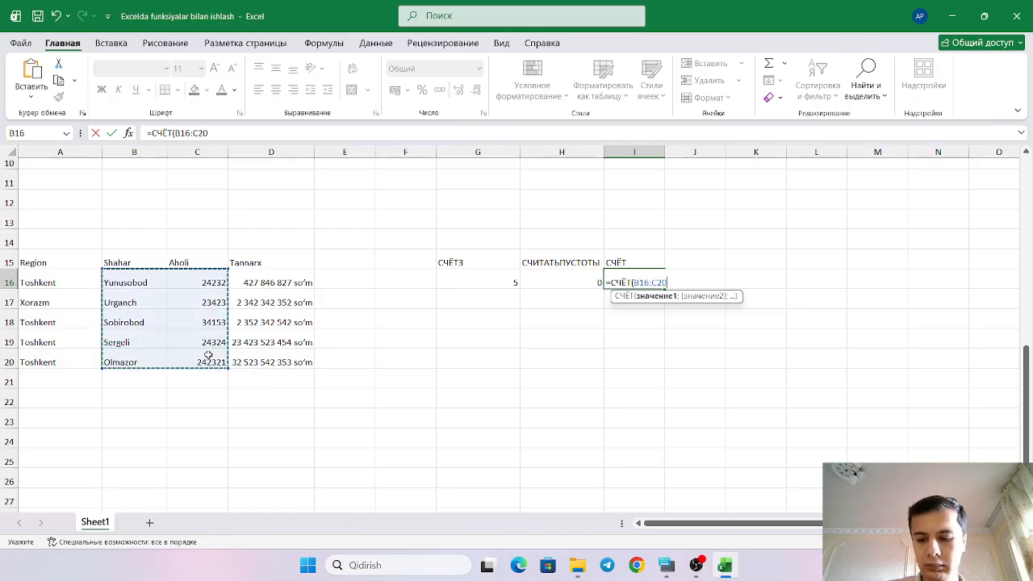
key("Return")
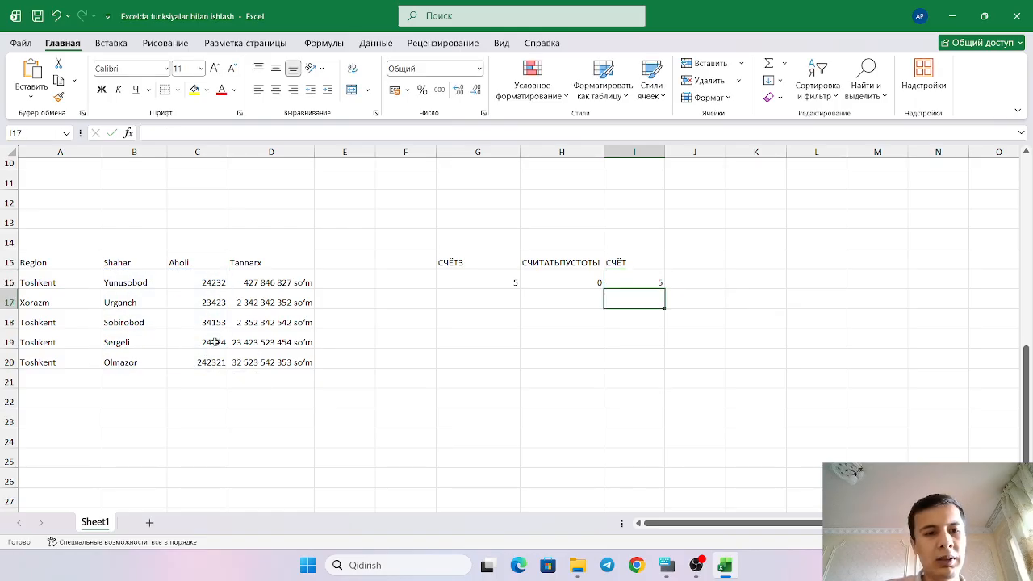
left_click_drag(126, 282, 199, 361)
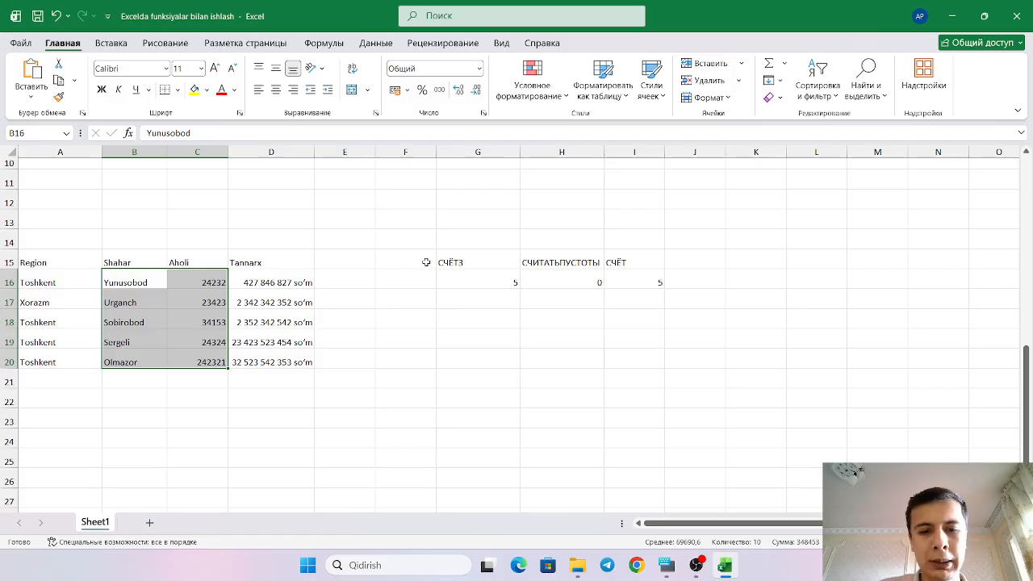
- Copy the function name СУММ from cell A4 into J15 as a heading
left_click(371, 242)
scroll(286, 237, "up", 4)
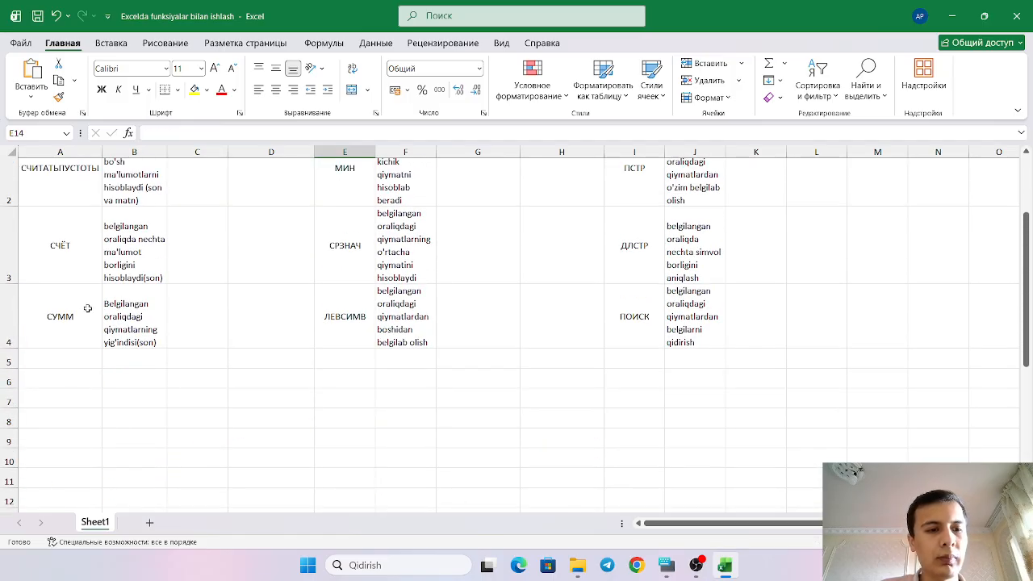
double_click(88, 309)
left_click_drag(88, 308, 42, 312)
key("ctrl+c")
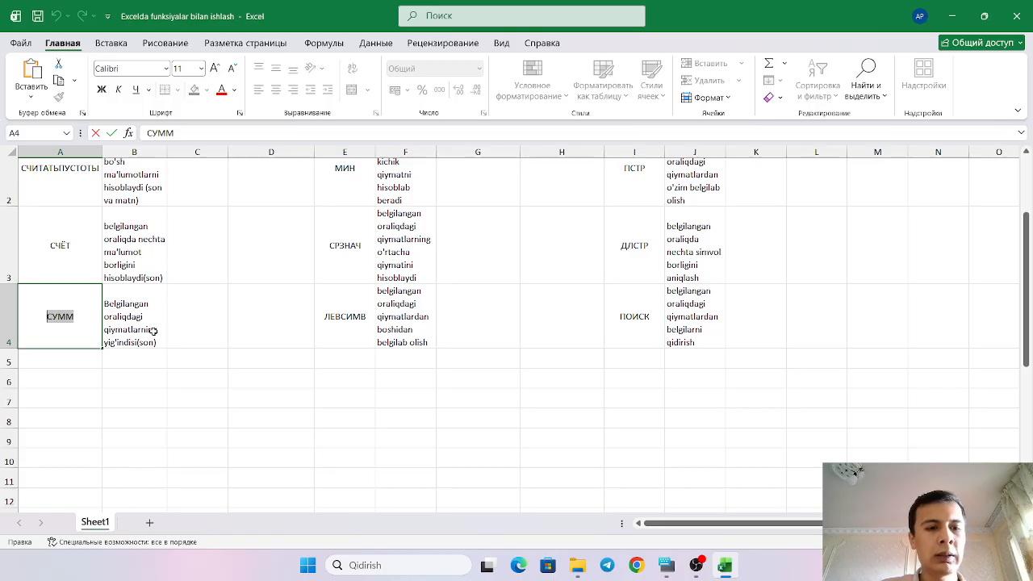
scroll(150, 344, "down", 5)
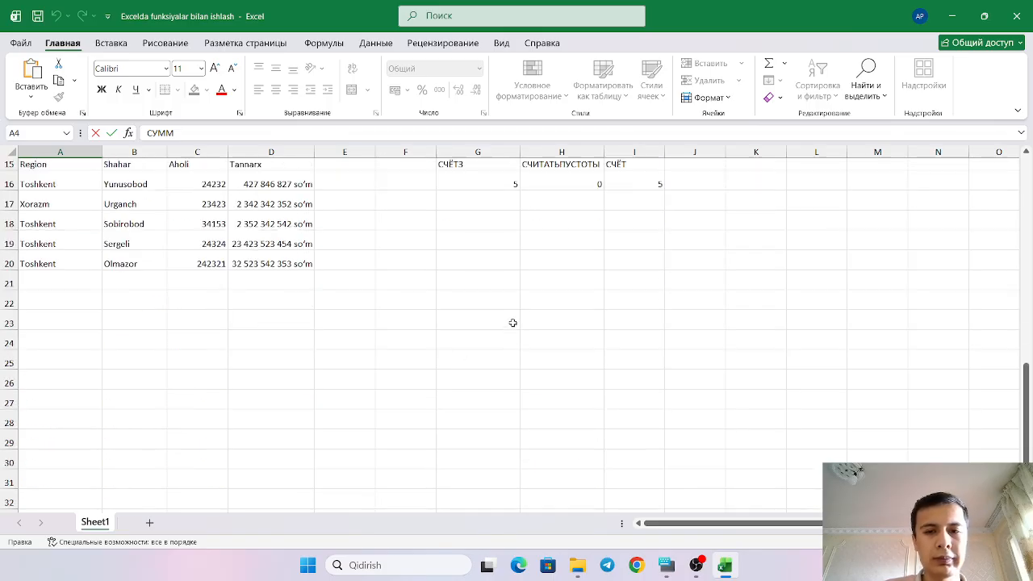
scroll(511, 323, "up", 3)
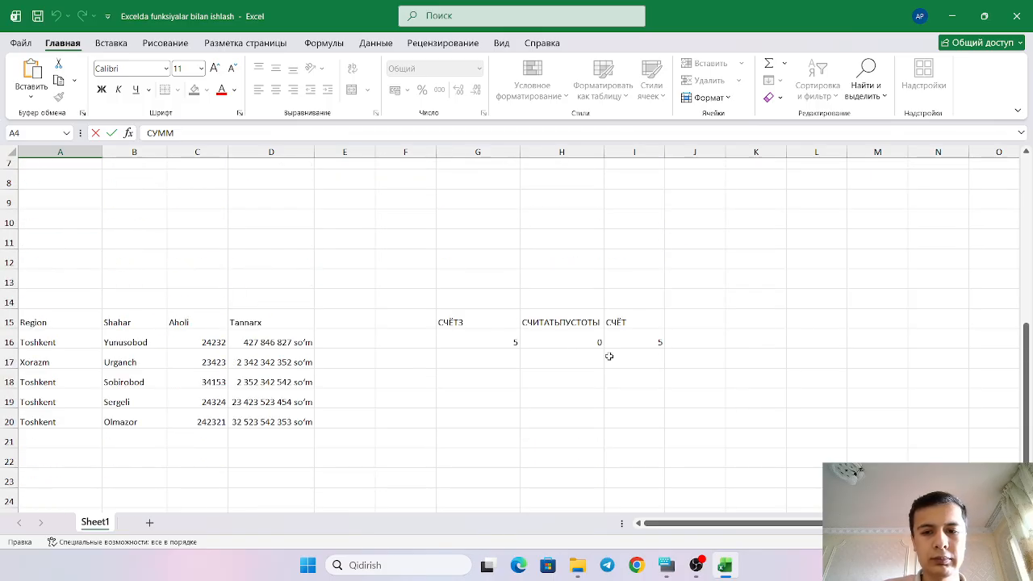
left_click(715, 322)
key("ctrl+v")
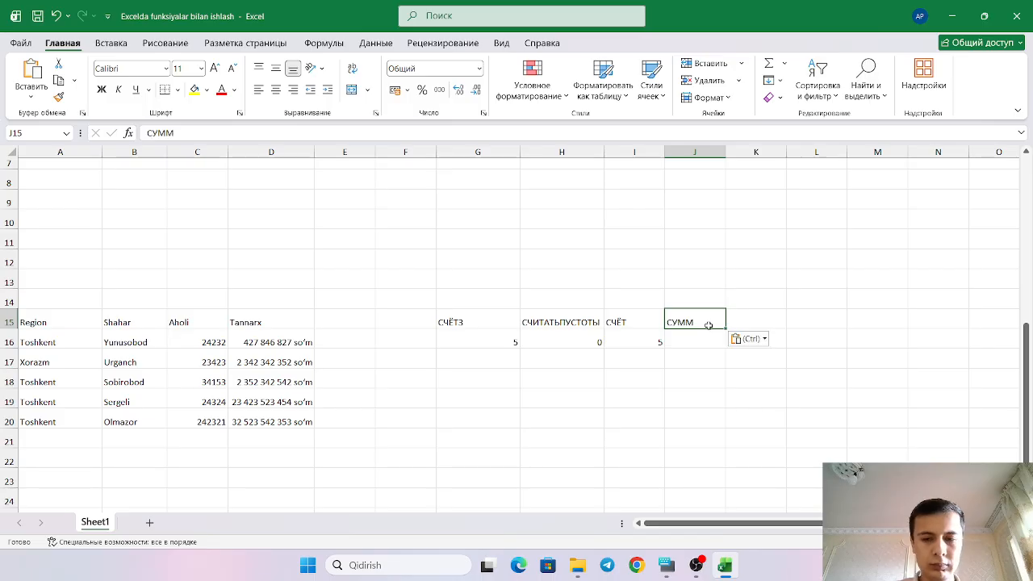
- Enter the formula =СУММ(C16:C20) in J16 to add up the Aholi values
key("Down")
type("=СУММ")
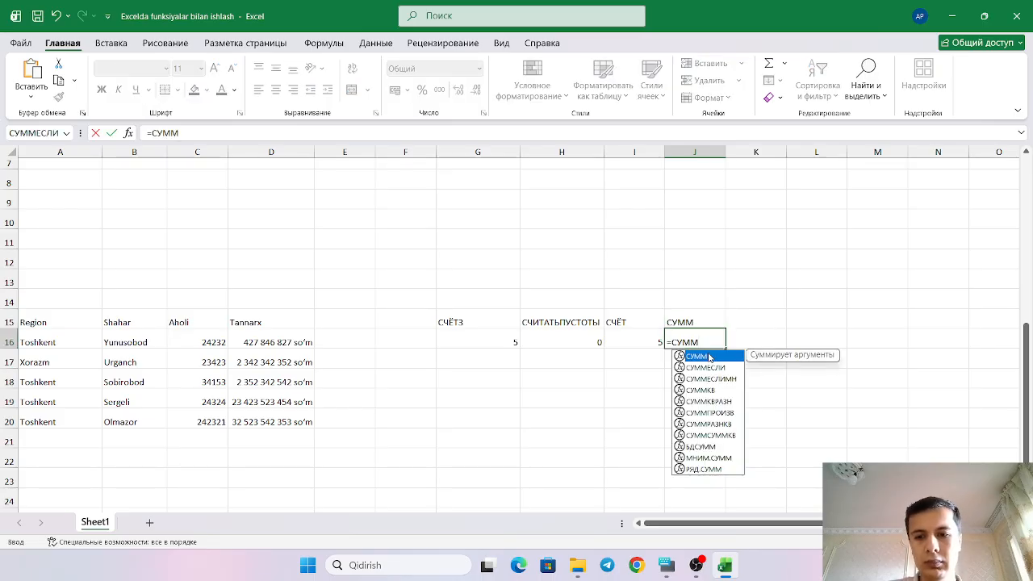
double_click(710, 358)
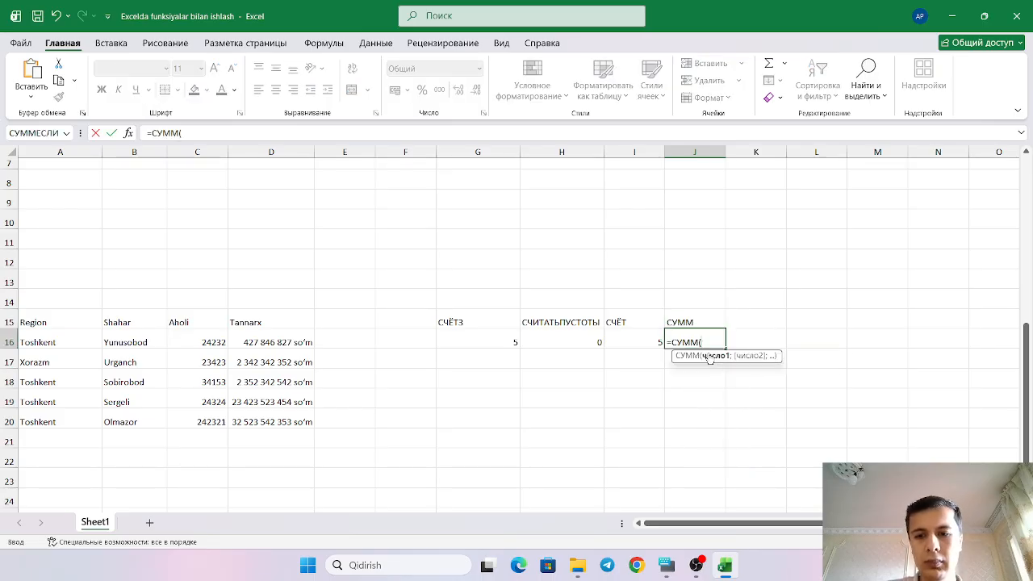
left_click_drag(201, 339, 208, 425)
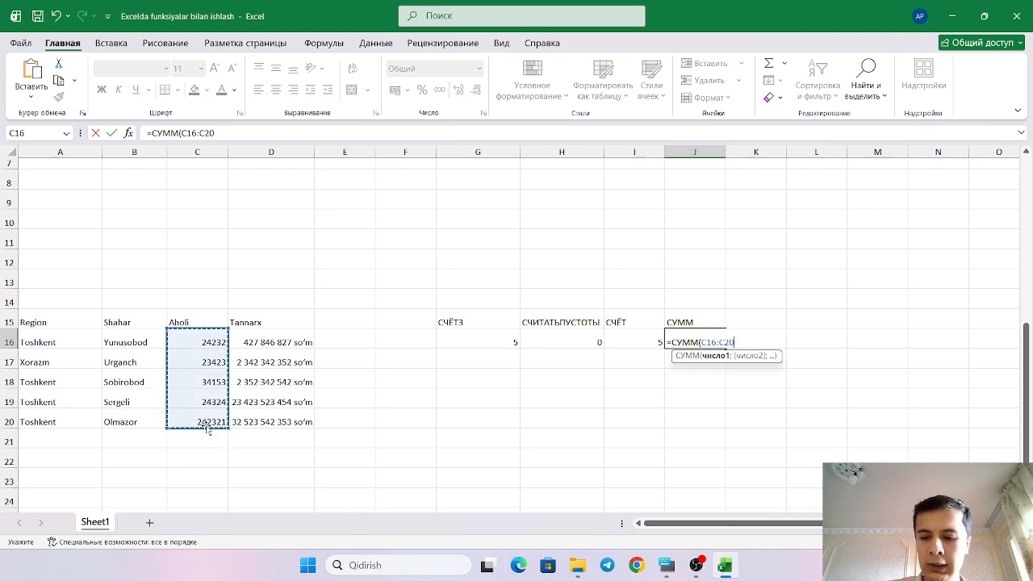
type(")")
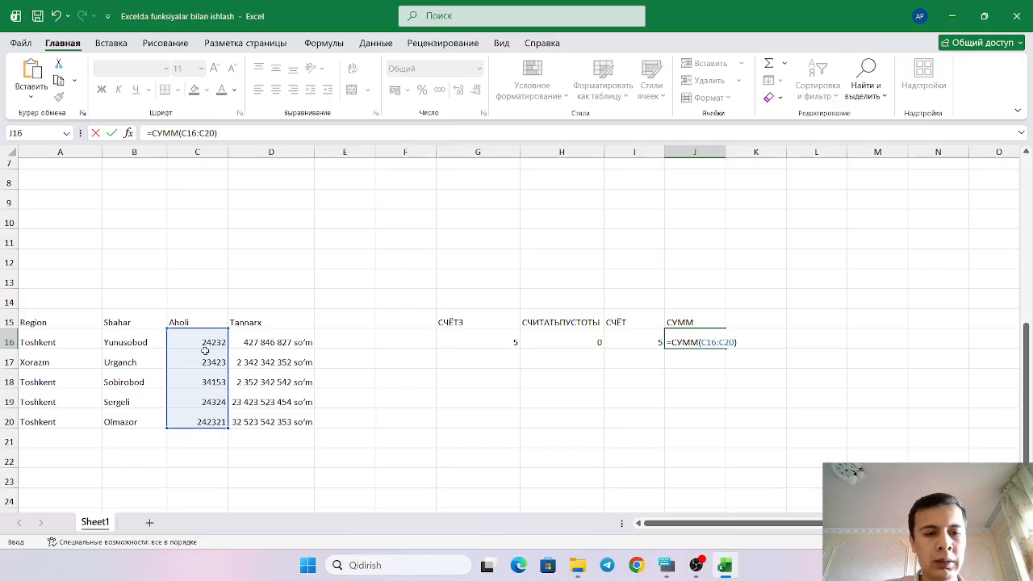
key("Return")
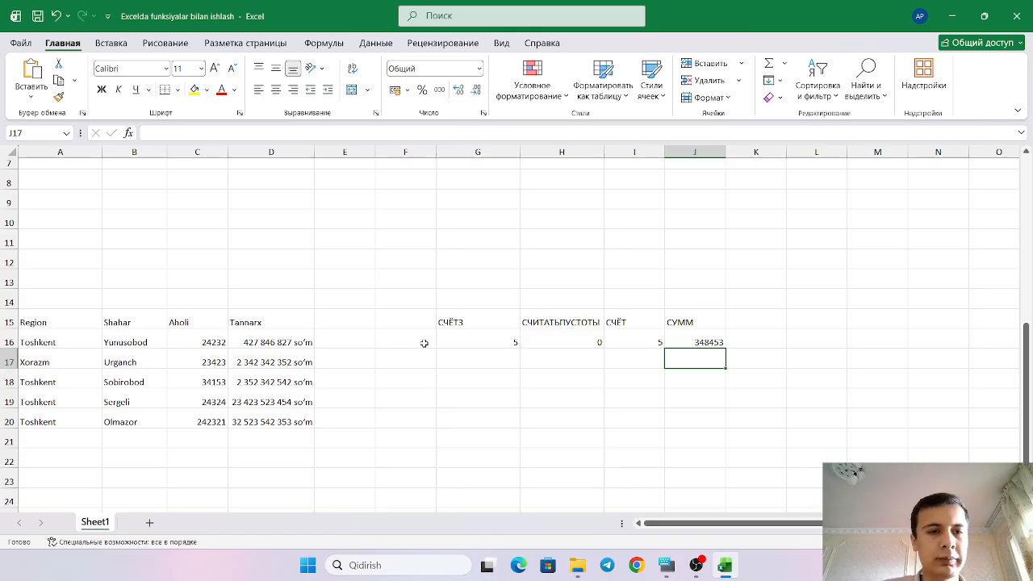
- Copy the function name МАКС from cell E1 into K15 as a heading
scroll(424, 342, "up", 2)
double_click(355, 208)
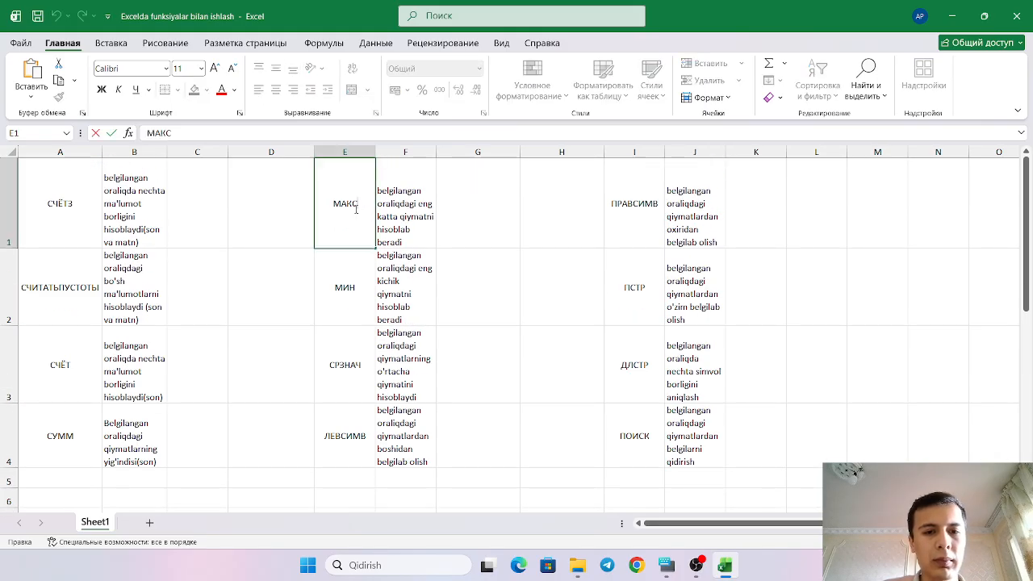
left_click_drag(357, 203, 330, 210)
key("ctrl+c")
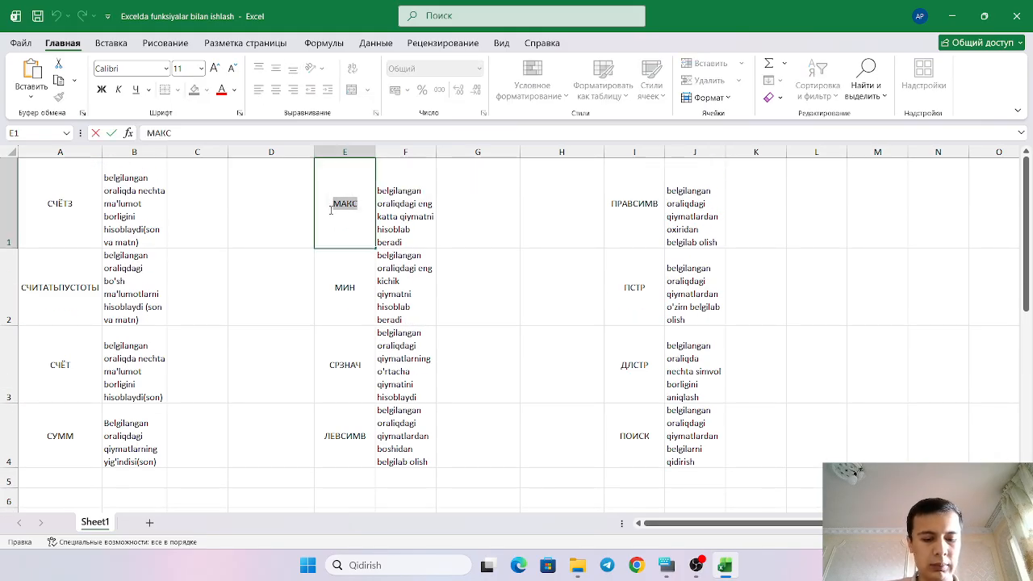
scroll(536, 282, "down", 3)
left_click(755, 293)
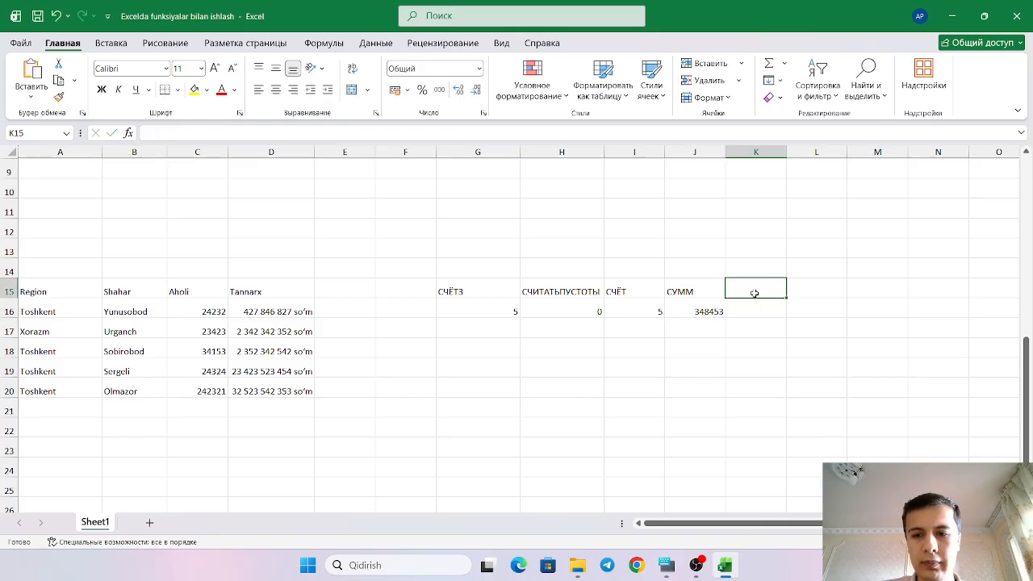
key("ctrl+v")
key("Return")
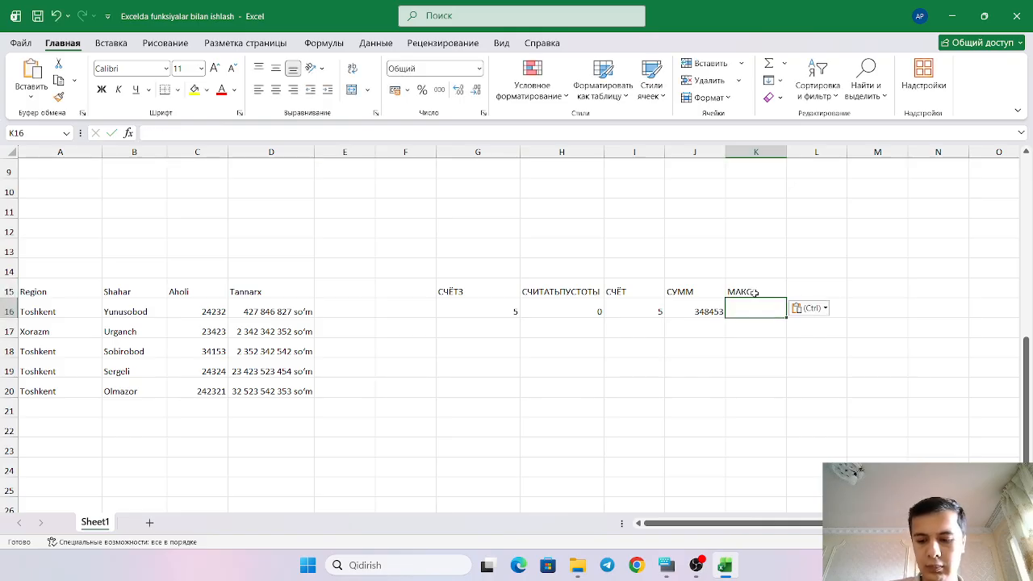
- Enter the formula =МАКС(C16:D20) in K16 to find the largest value across Aholi and Tannarx
type("=МАКС")
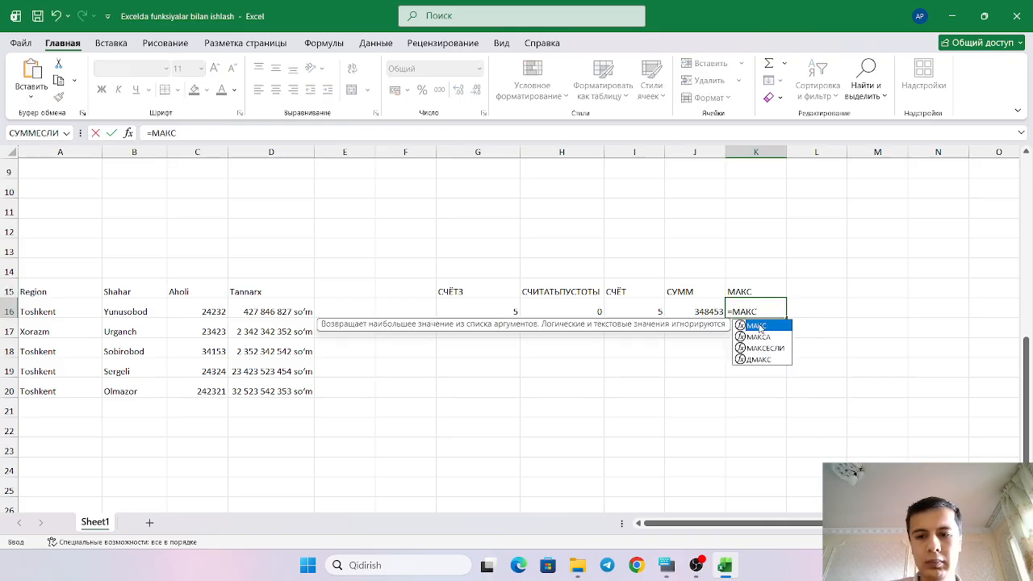
double_click(757, 326)
left_click_drag(188, 310, 291, 392)
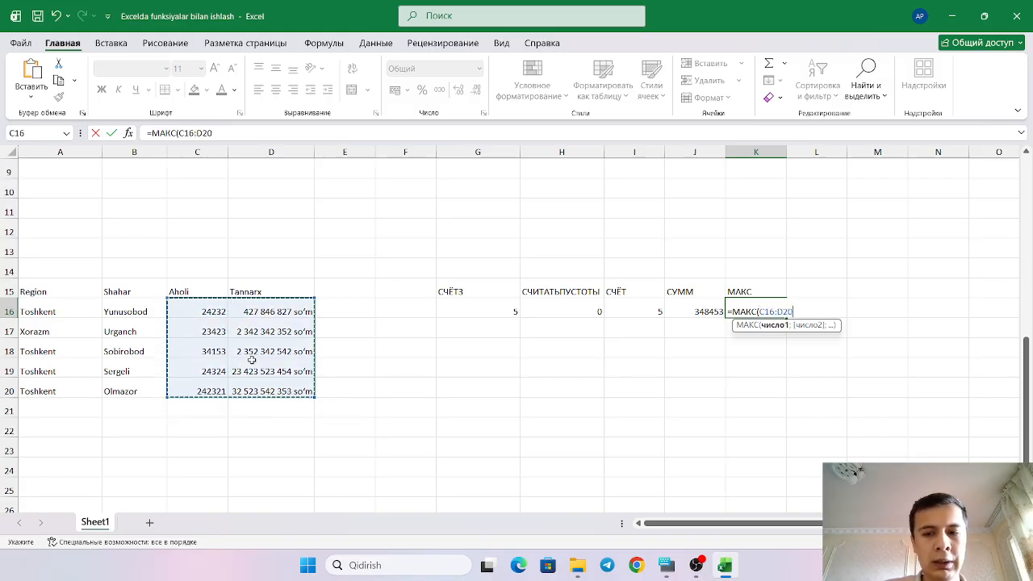
type(")")
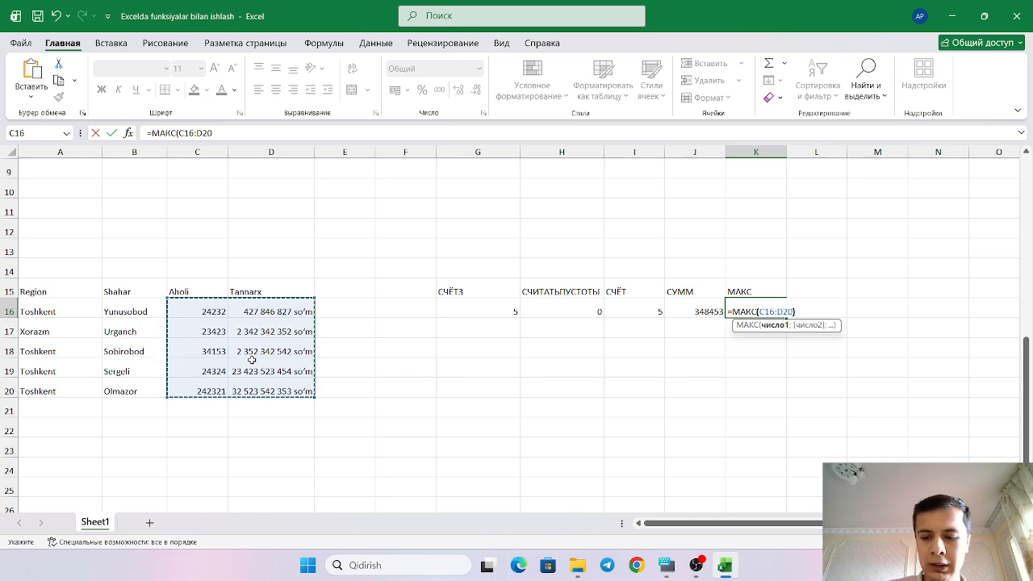
key("Return")
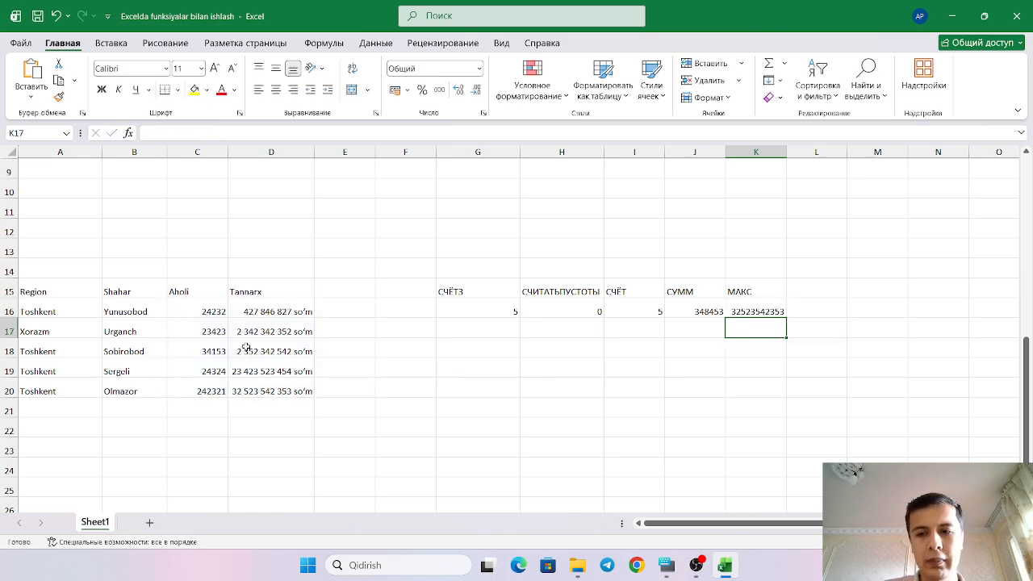
- Copy the function name МИН from cell E2 into G18 as a heading
scroll(270, 347, "up", 3)
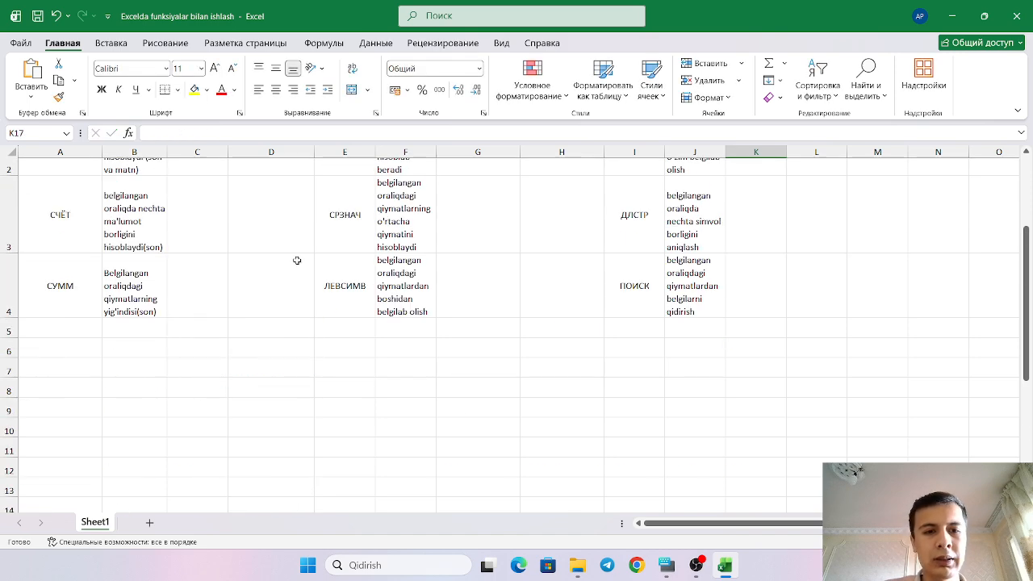
left_click(392, 288)
left_click(334, 288)
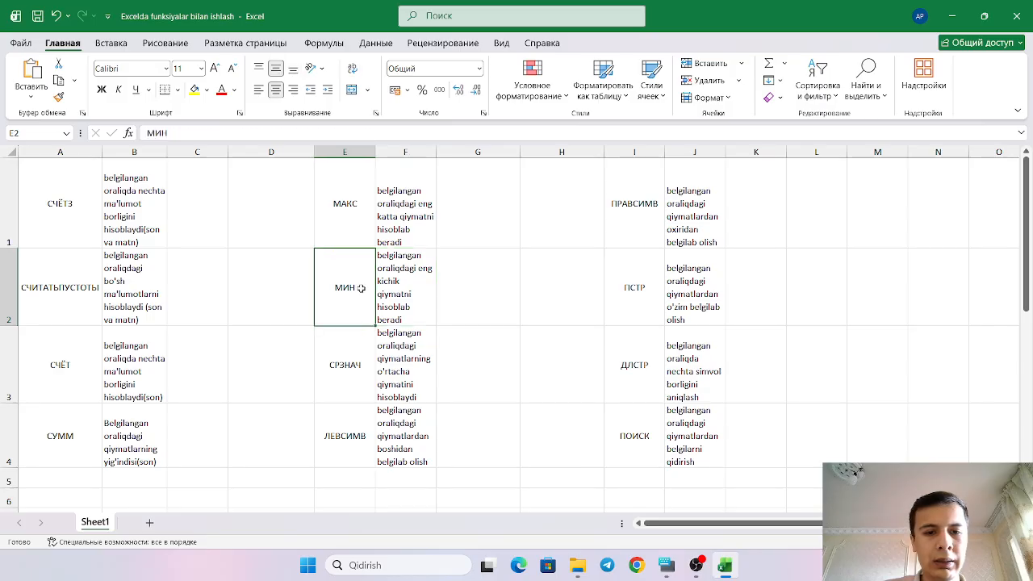
double_click(336, 288)
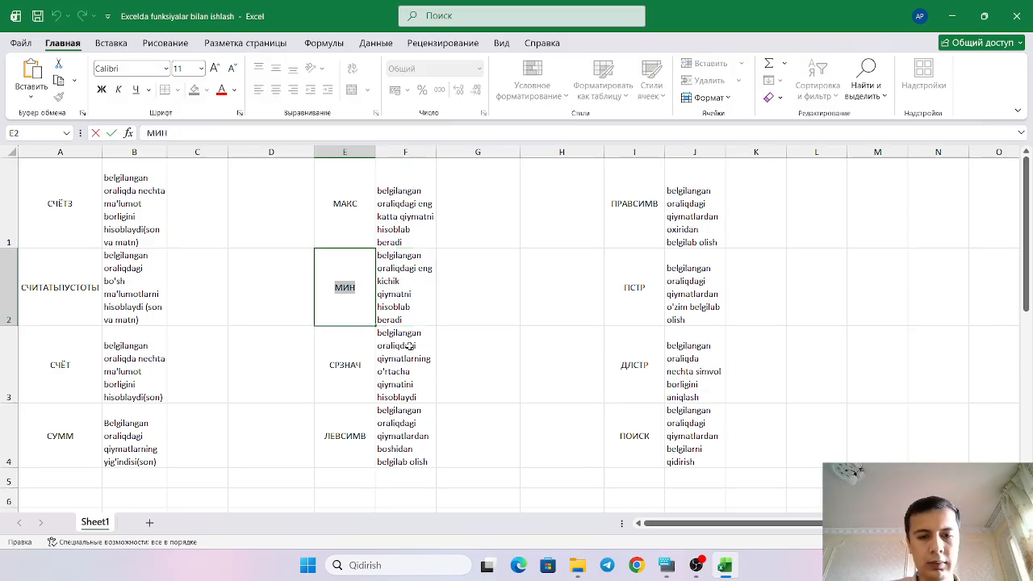
scroll(410, 346, "down", 3)
double_click(450, 316)
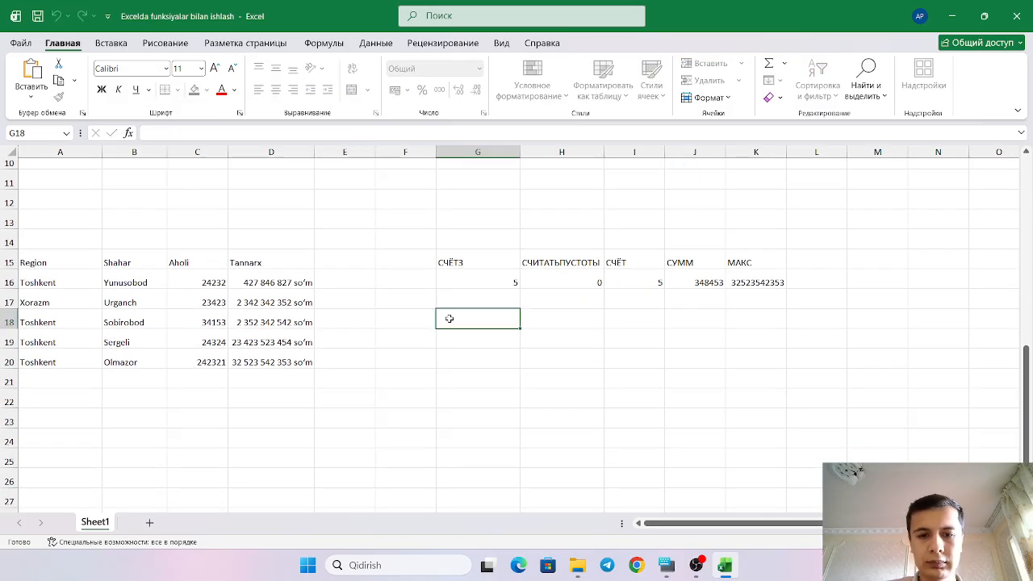
key("ctrl+v")
key("Return")
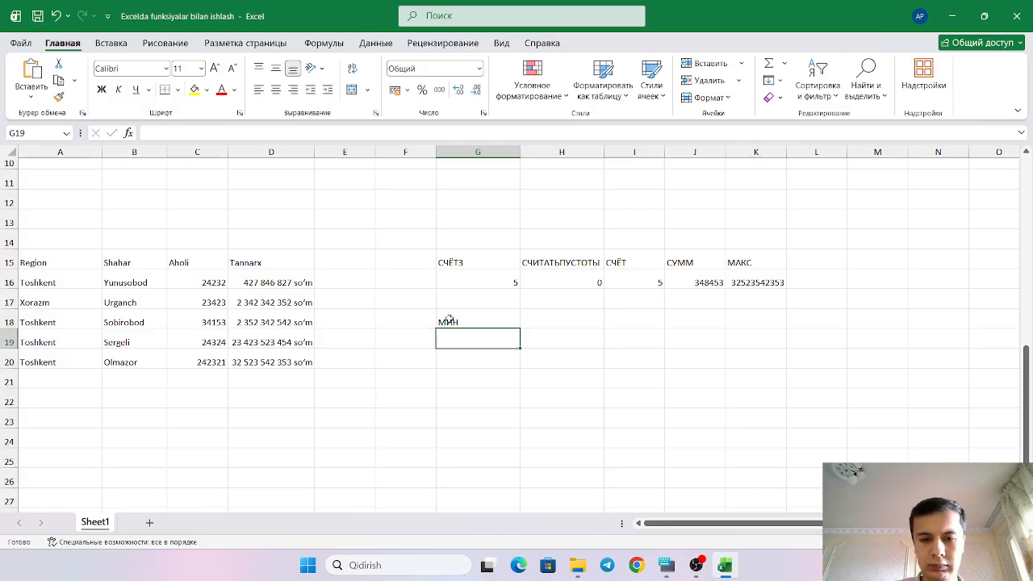
- Enter a МИН formula in G19 that finds the smallest value in the Aholi and Tannarx range C16:D20
type("=МИН")
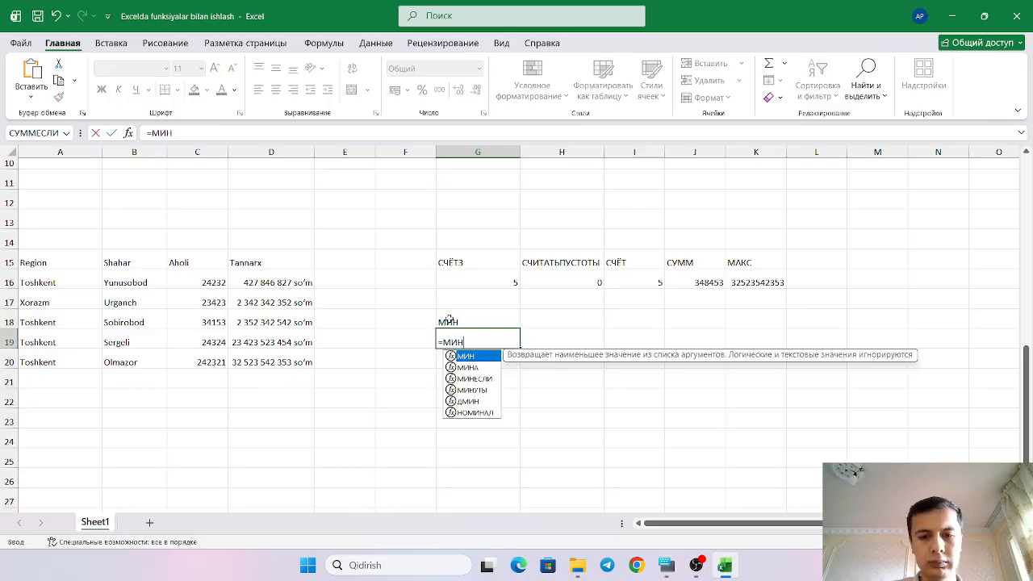
double_click(473, 359)
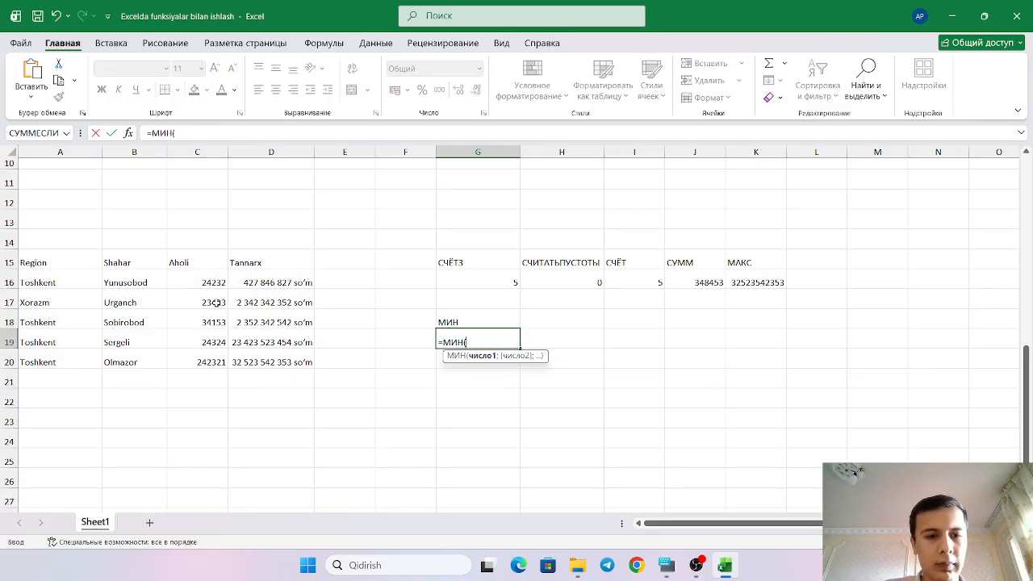
left_click_drag(186, 282, 283, 355)
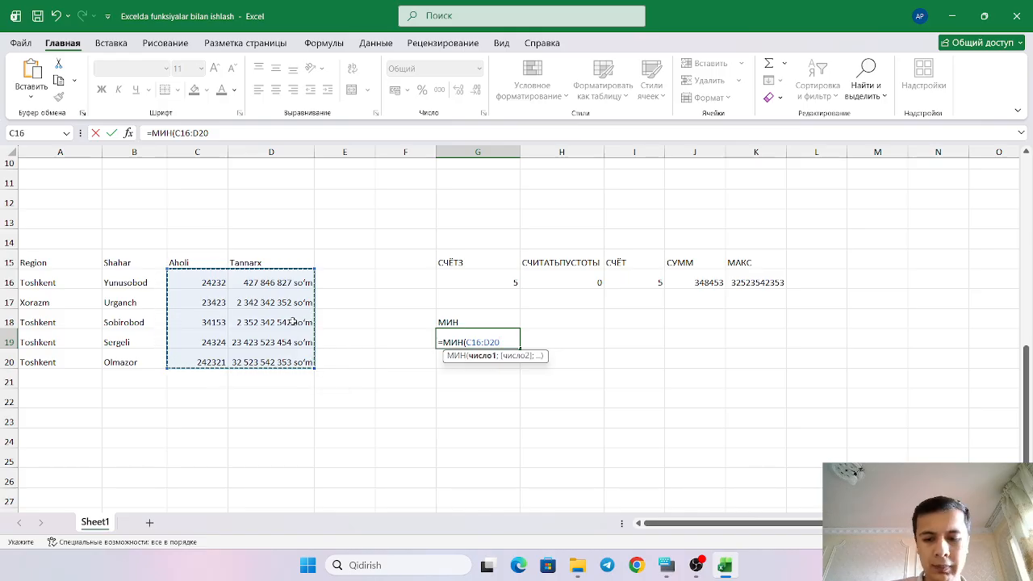
key("Return")
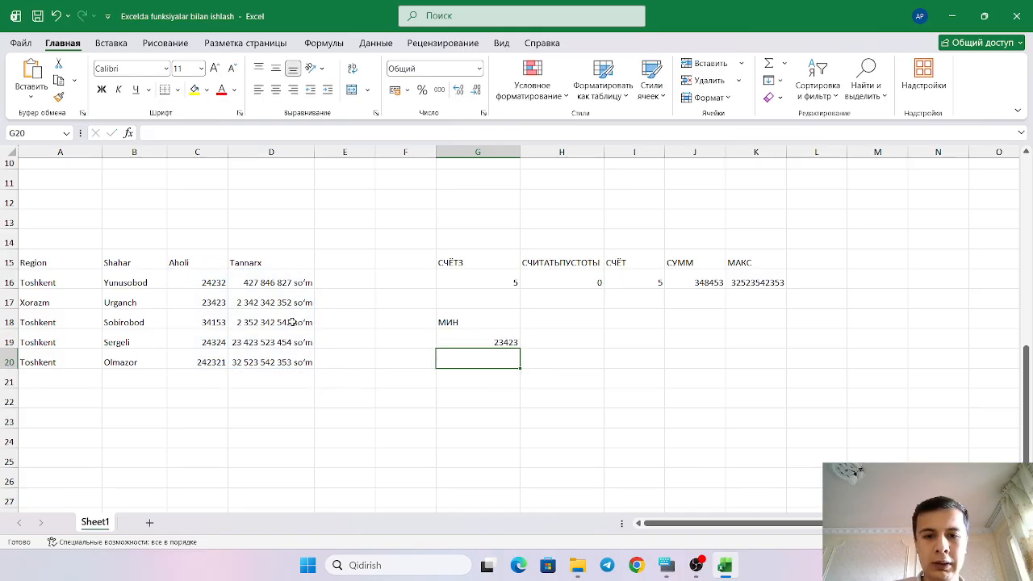
- Copy the function name СРЗНАЧ from cell E3 into H18 as a heading
scroll(429, 299, "up", 4)
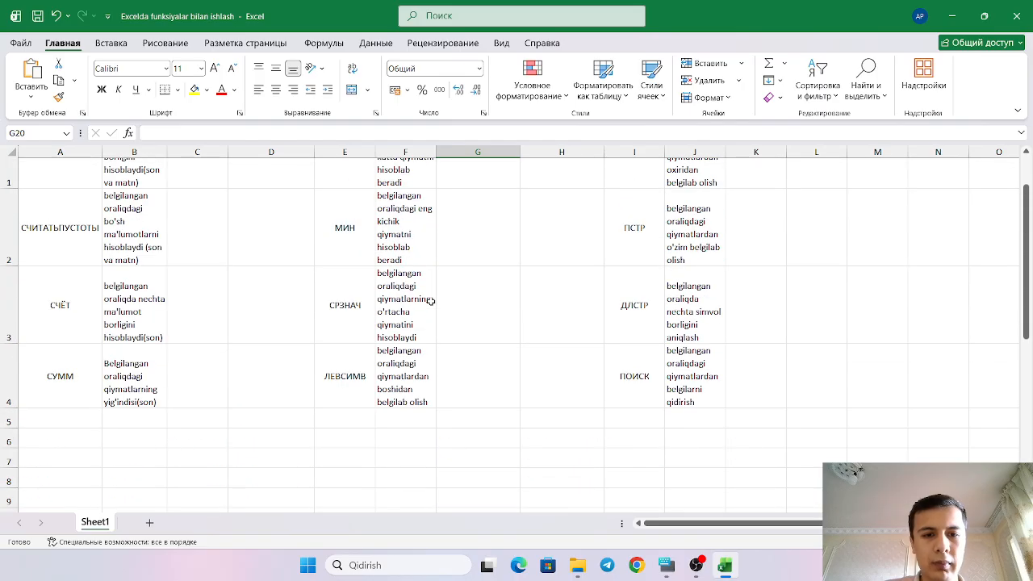
left_click(357, 306)
double_click(363, 305)
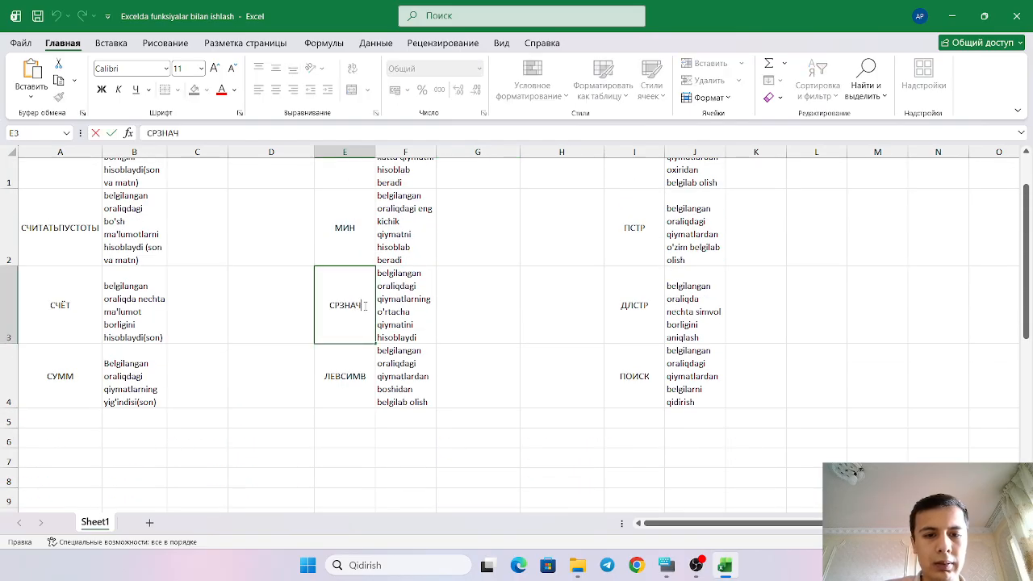
left_click_drag(363, 305, 335, 305)
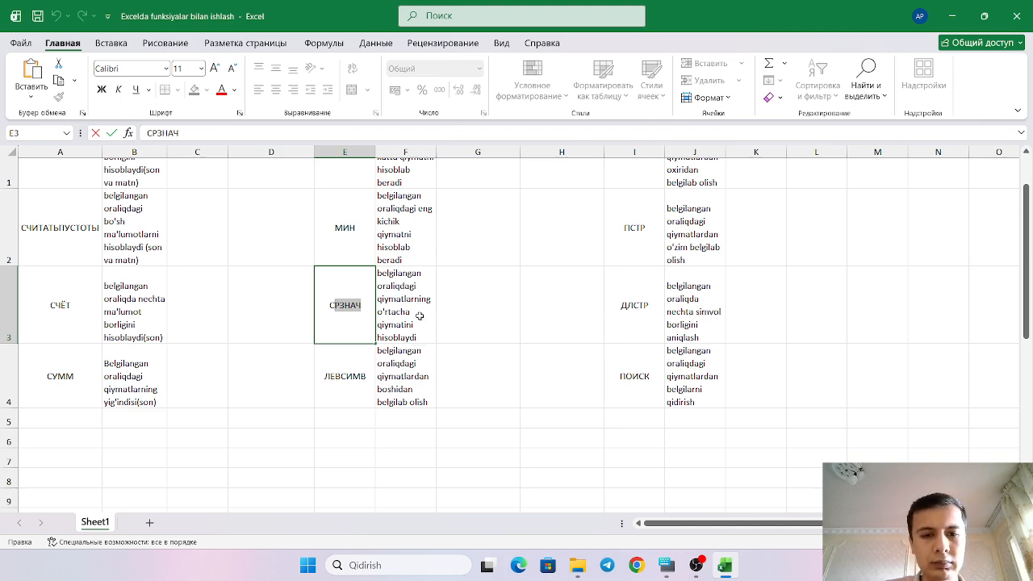
scroll(417, 321, "down", 5)
scroll(417, 320, "up", 5)
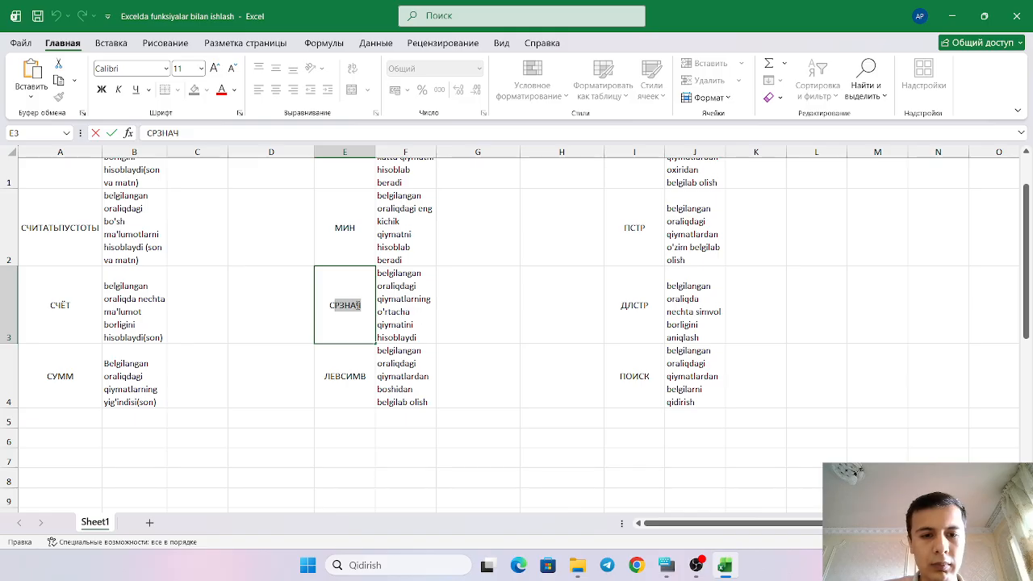
left_click(363, 306)
left_click_drag(363, 306, 329, 302)
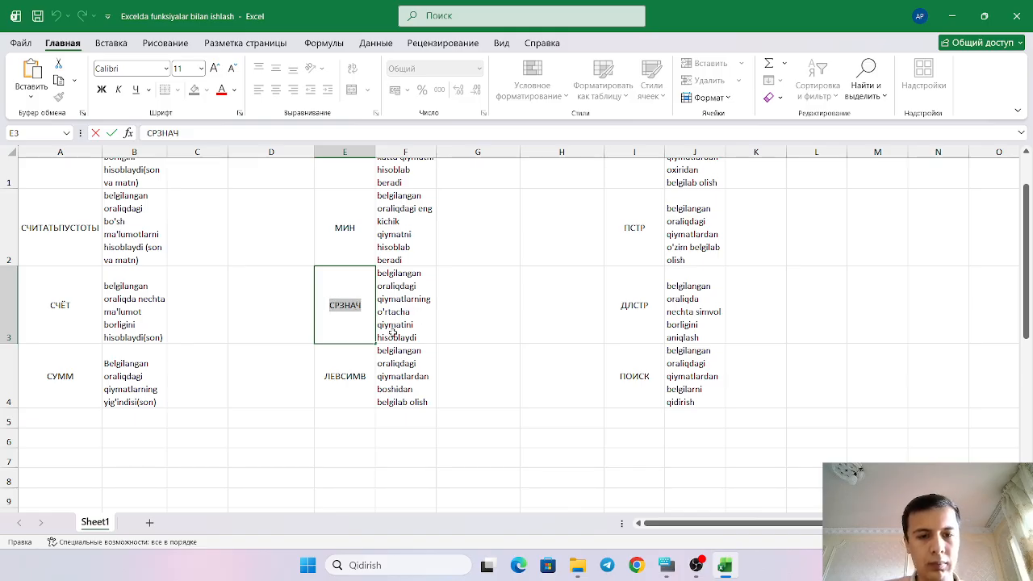
scroll(392, 333, "down", 3)
left_click(552, 325)
key("ctrl+v")
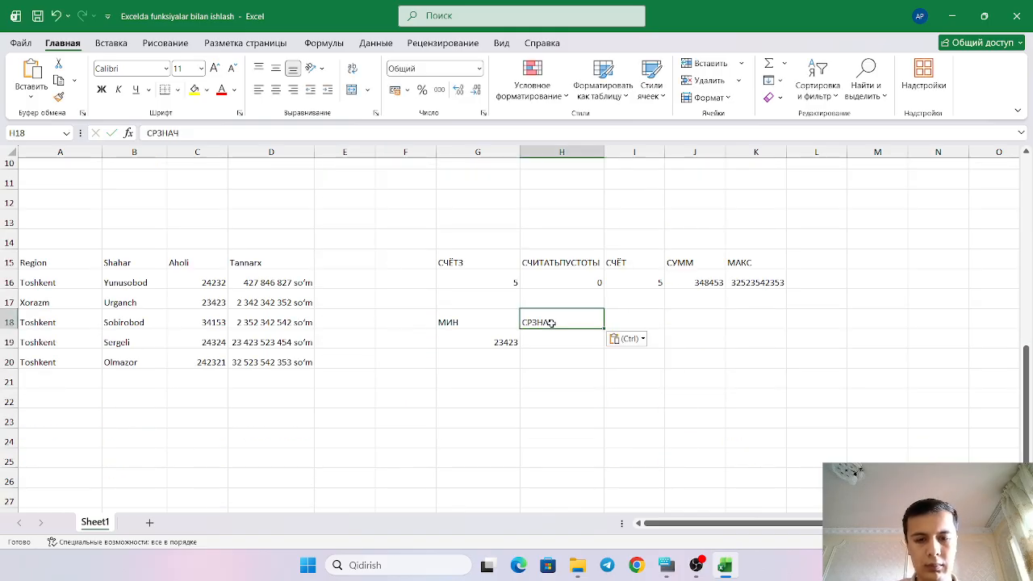
- Enter the formula =СРЗНАЧ(C16:C20) in H19 to average the Aholi values
key("Return")
type("=")
key("ctrl+v")
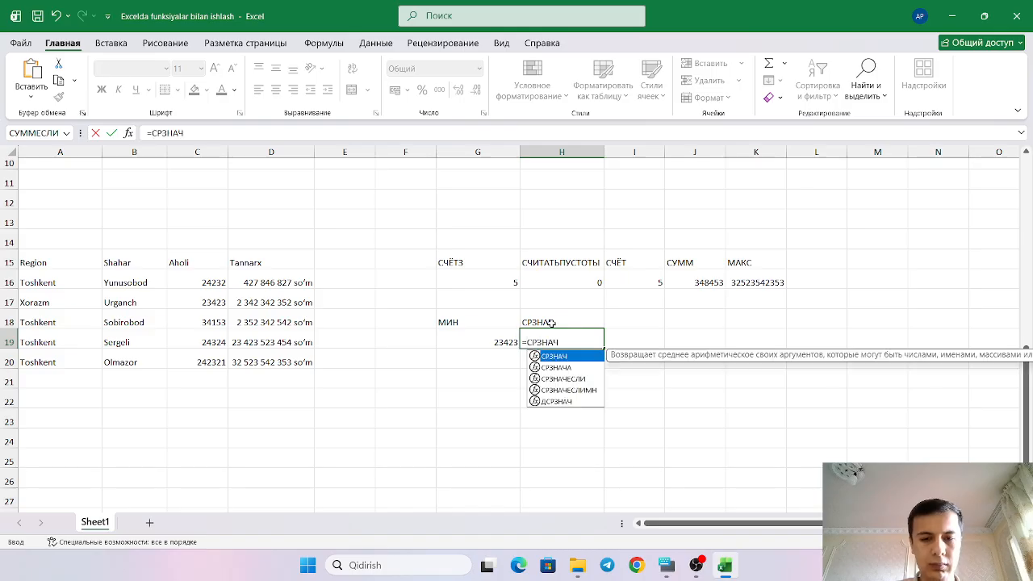
double_click(567, 359)
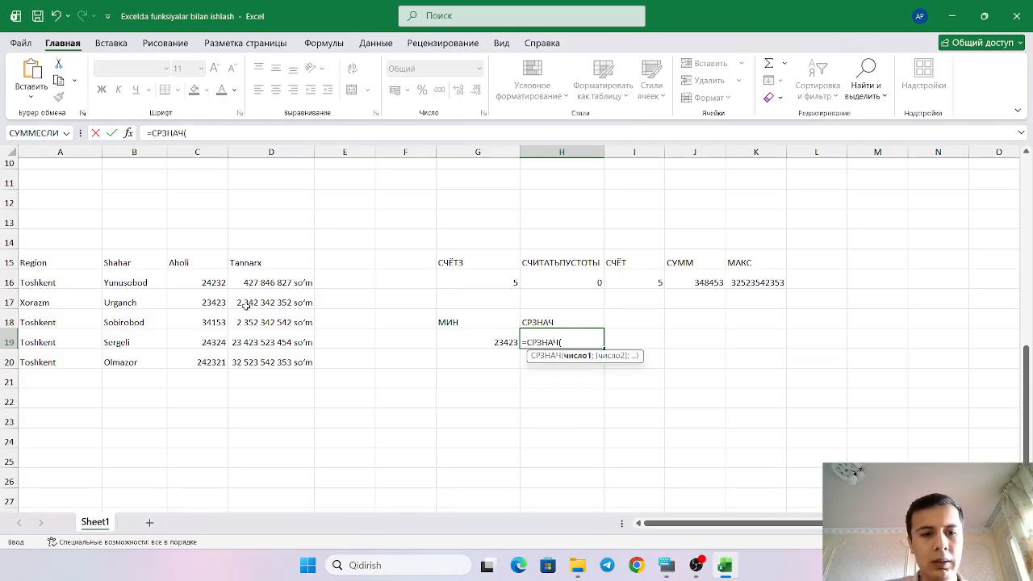
left_click_drag(194, 282, 211, 363)
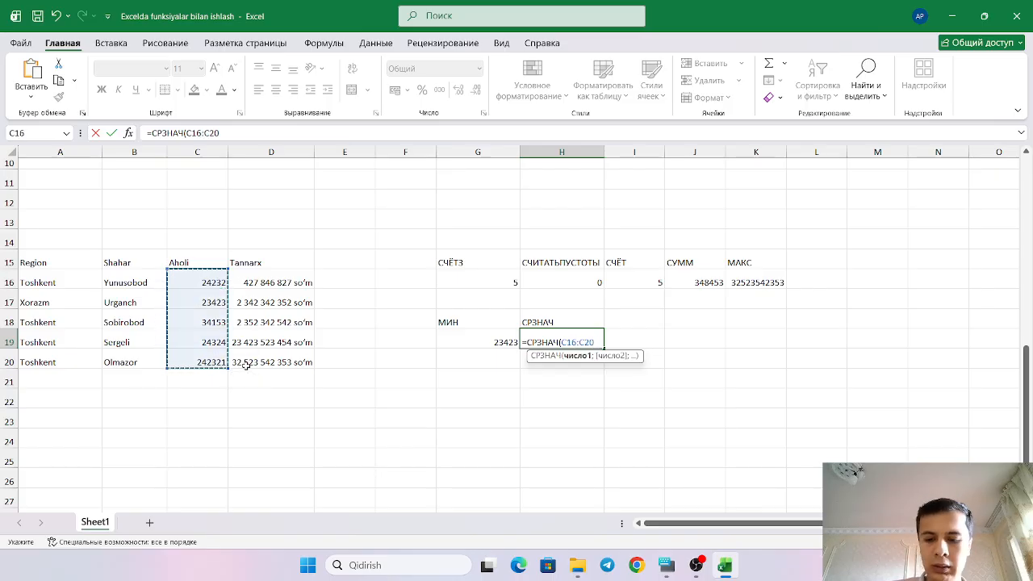
type(")")
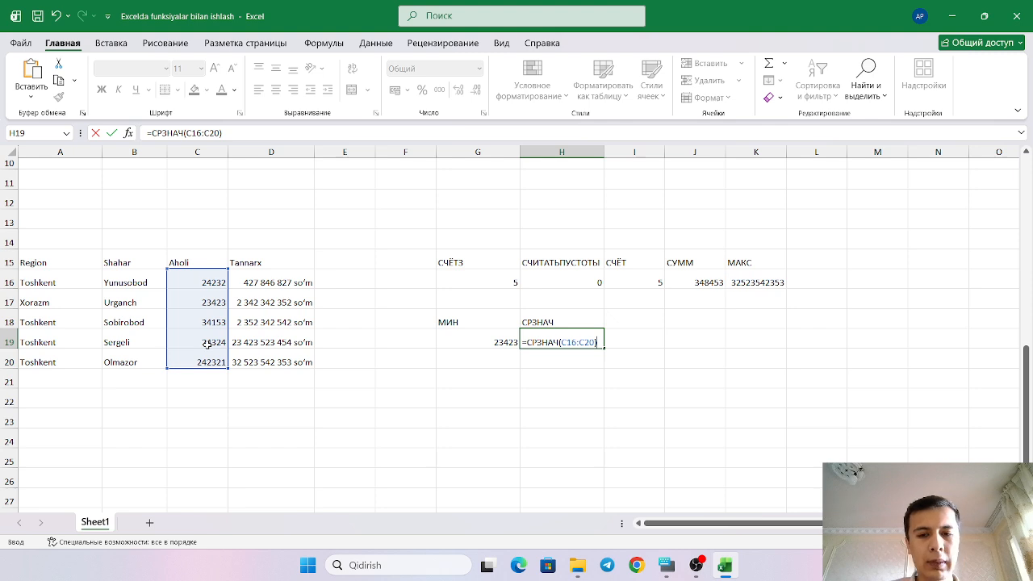
key("Return")
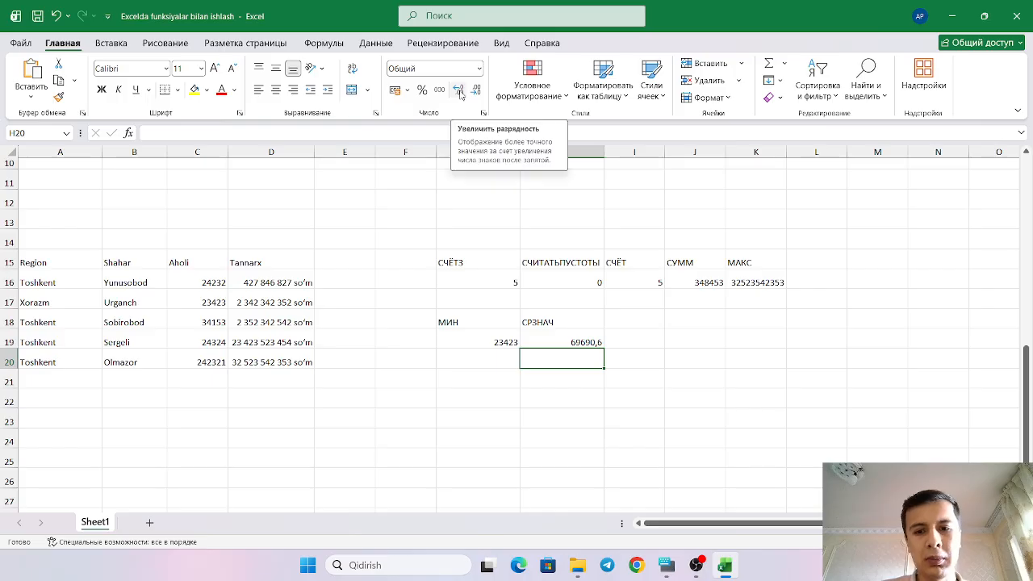
- Increase the decimal places shown for the average in H19 to seven
left_click(594, 340)
left_click(459, 92)
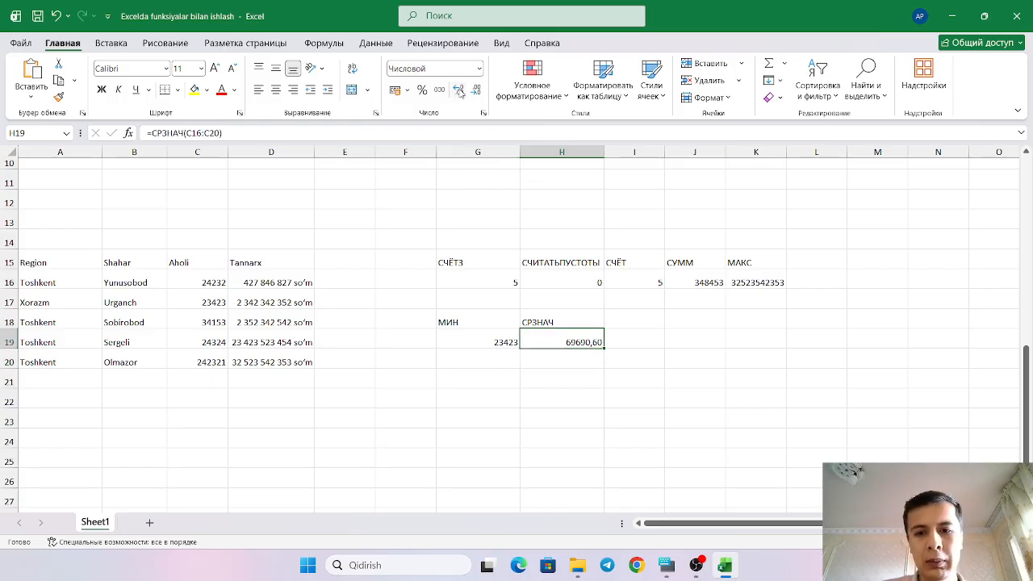
left_click(459, 92)
left_click(459, 92)
left_click(459, 92)
left_click(459, 92)
left_click(459, 93)
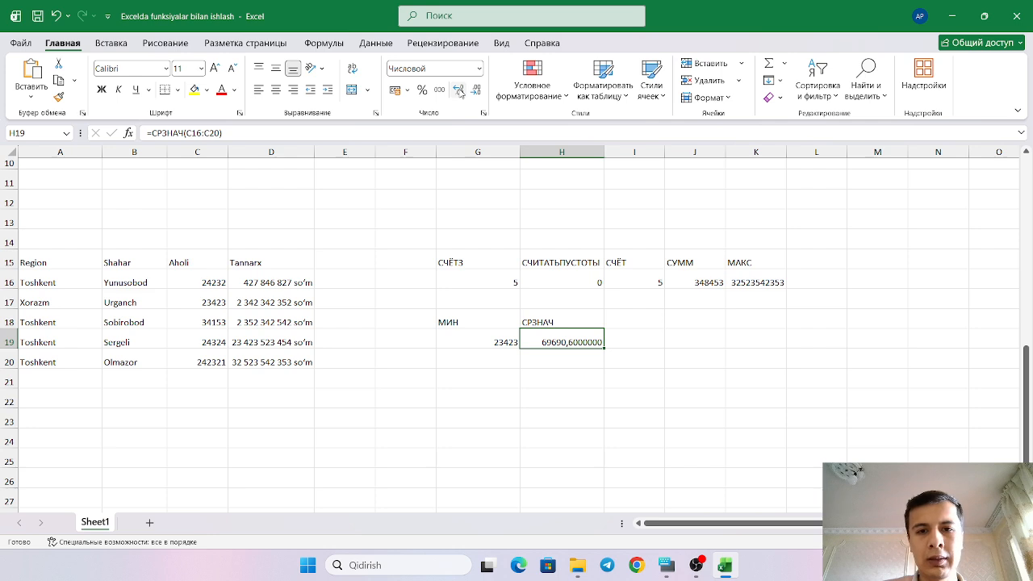
- Decrease the decimal places of the average in H19 to zero so it shows as a whole number
left_click(476, 92)
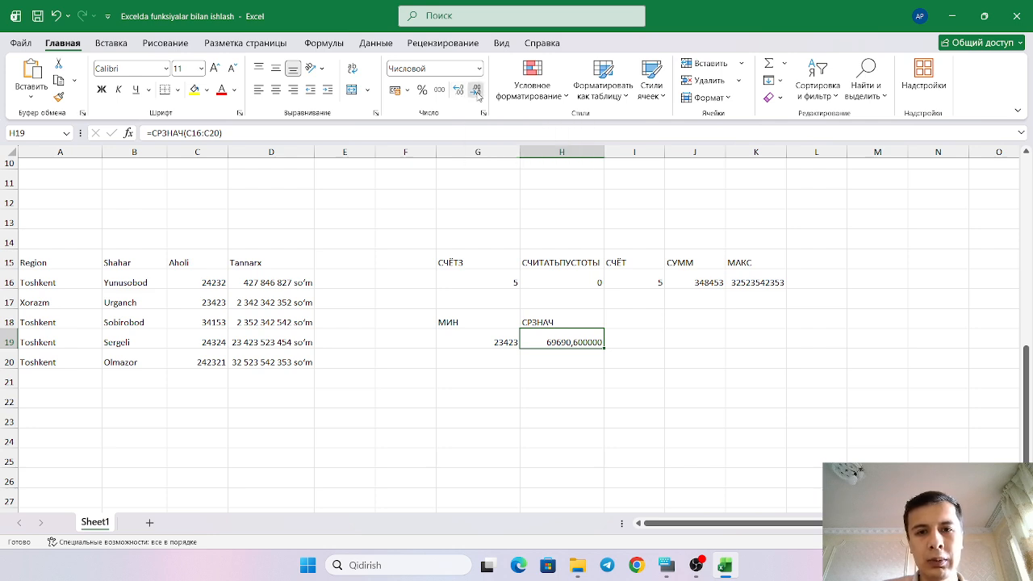
left_click(476, 92)
left_click(476, 92)
left_click(476, 92)
left_click(476, 92)
left_click(476, 92)
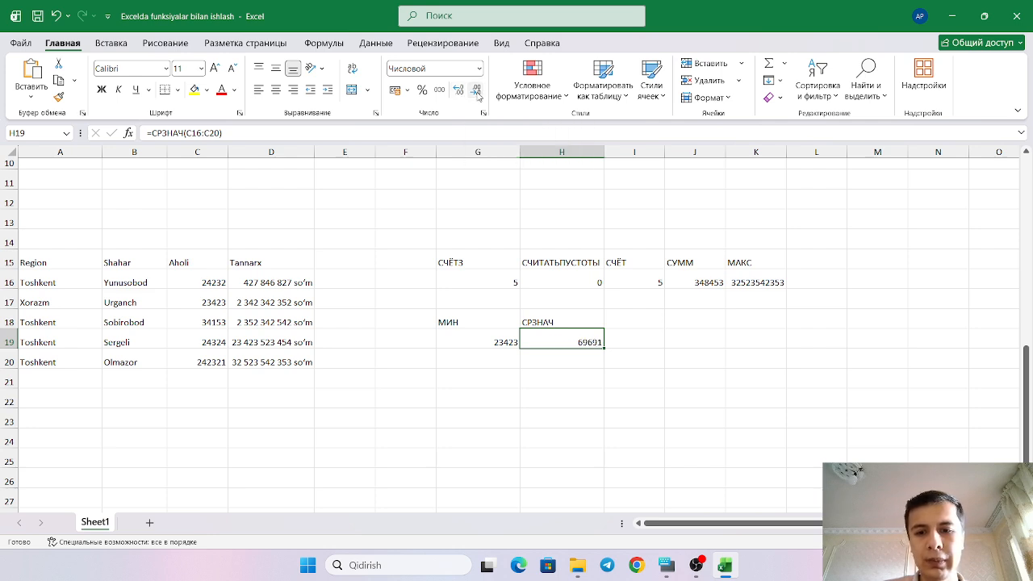
left_click(477, 92)
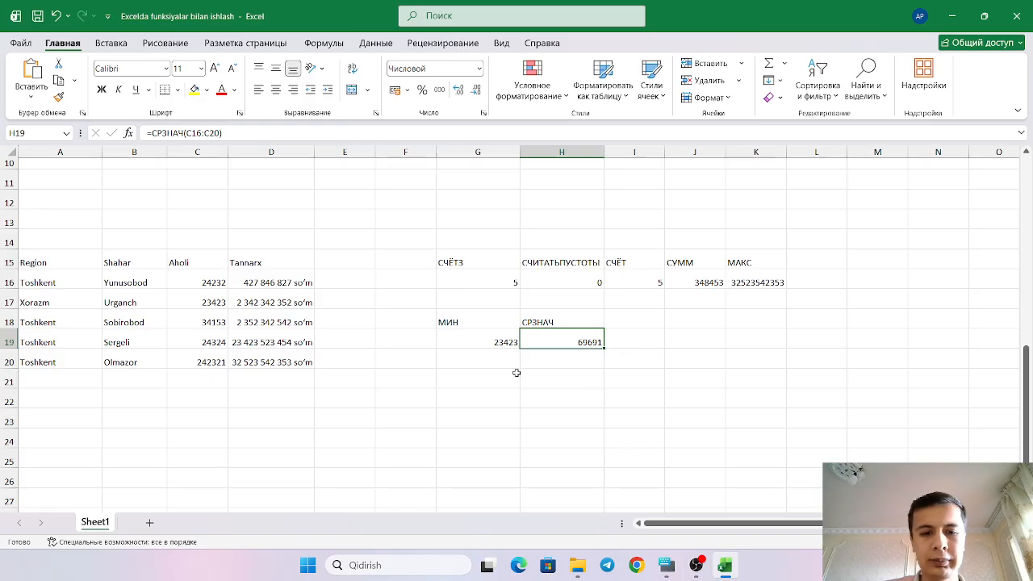
- Change the СРЗНАЧ formula in H19 to average the Tannarx range D16:D20
double_click(597, 342)
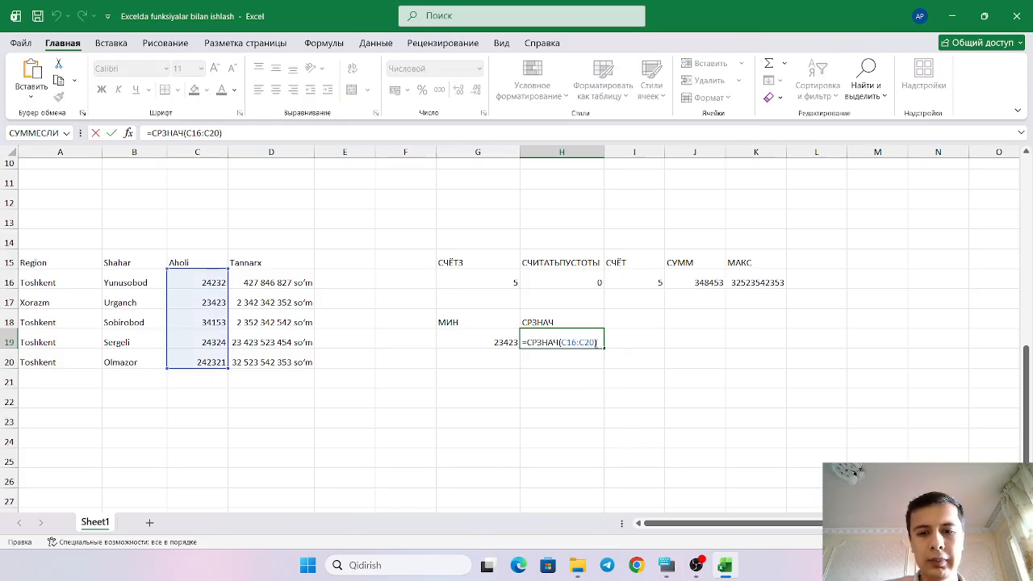
key("BackSpace")
key("BackSpace")
key("BackSpace")
key("BackSpace")
key("BackSpace")
key("BackSpace")
key("BackSpace")
key("BackSpace")
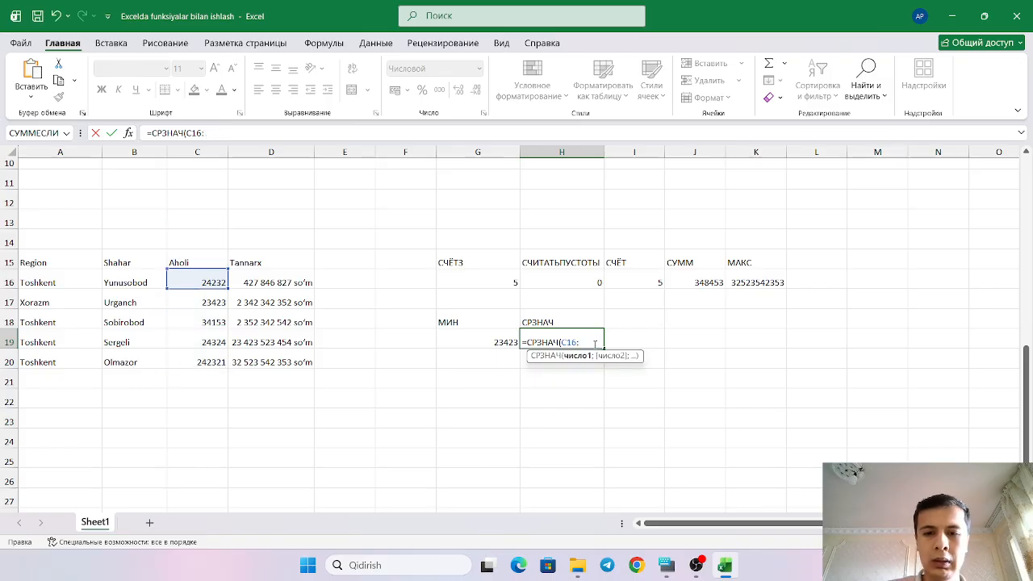
left_click_drag(285, 284, 293, 358)
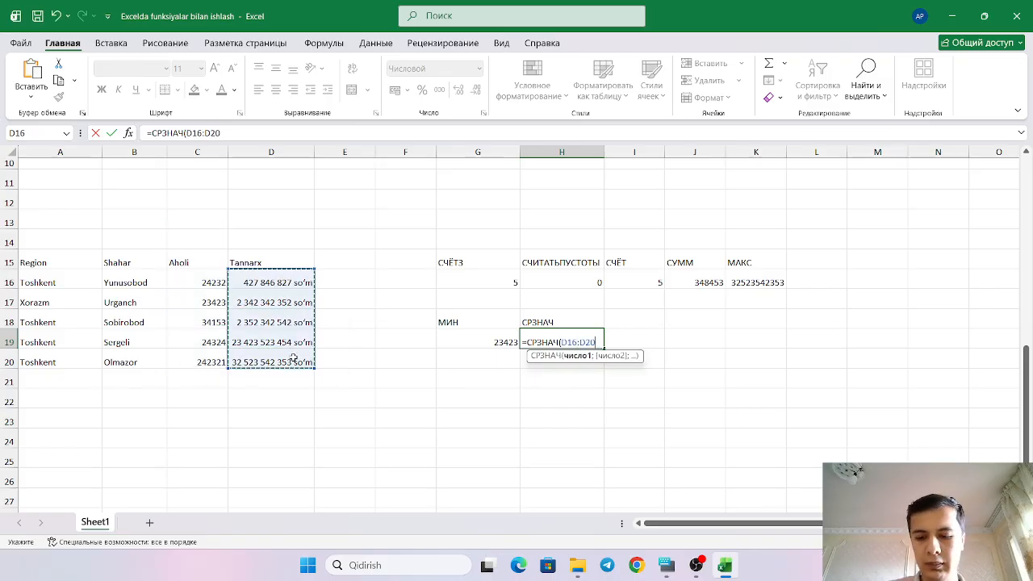
key("Return")
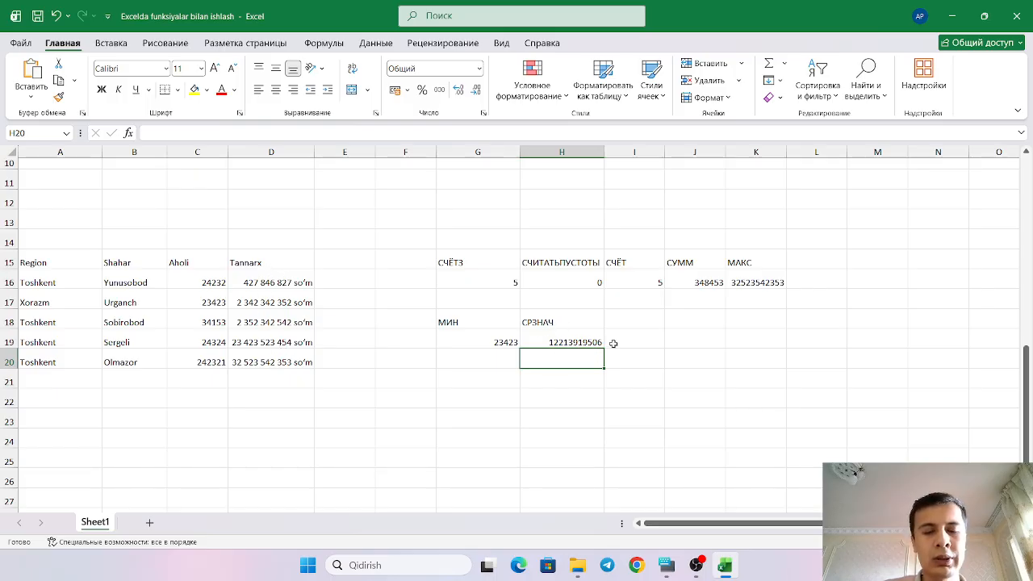
- Copy the function name ЛЕВСИМВ from cell E4 into I18 as a heading
scroll(599, 349, "up", 3)
scroll(533, 347, "up", 1)
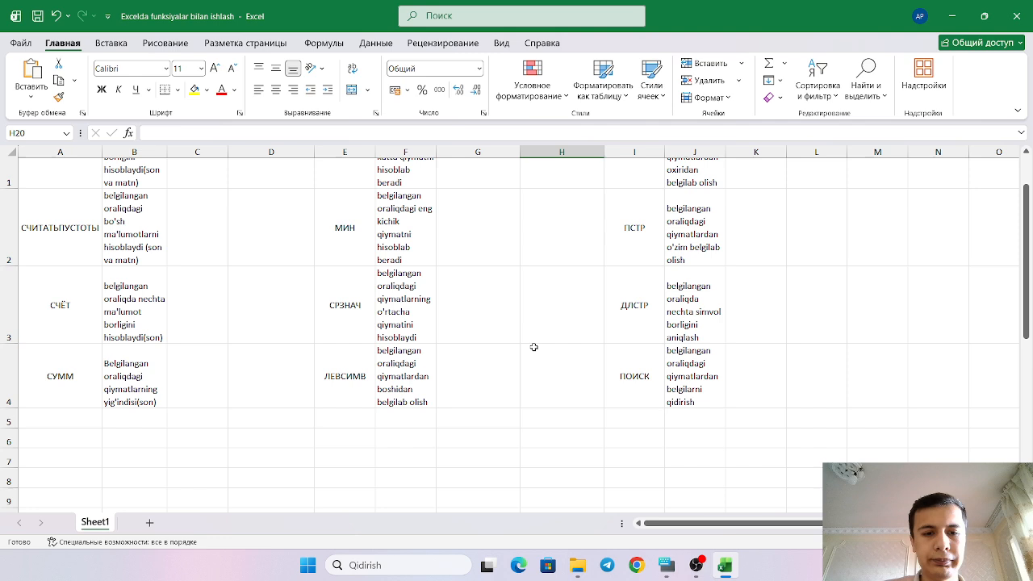
double_click(366, 379)
left_click_drag(366, 379, 323, 377)
key("ctrl+c")
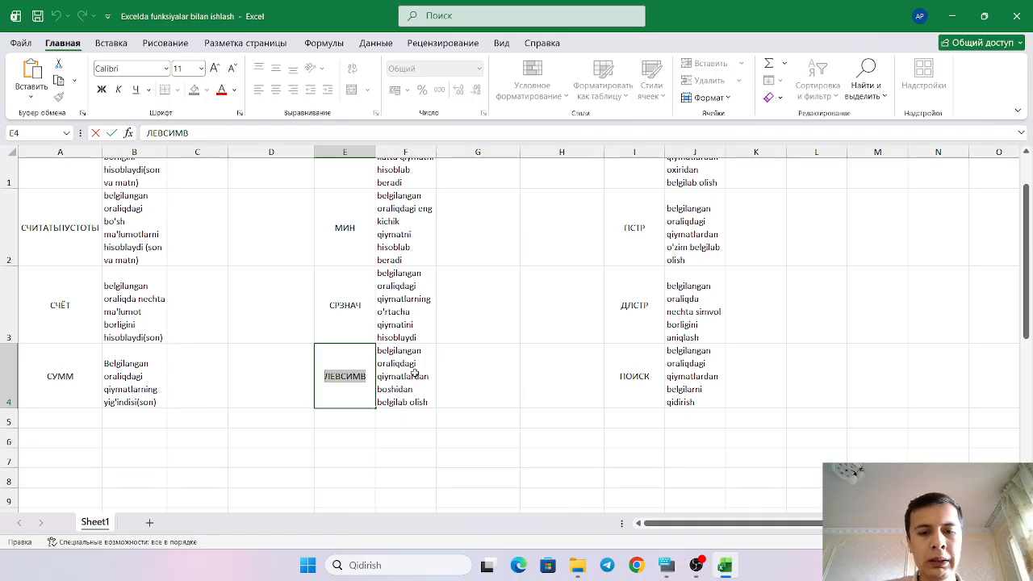
scroll(427, 393, "down", 3)
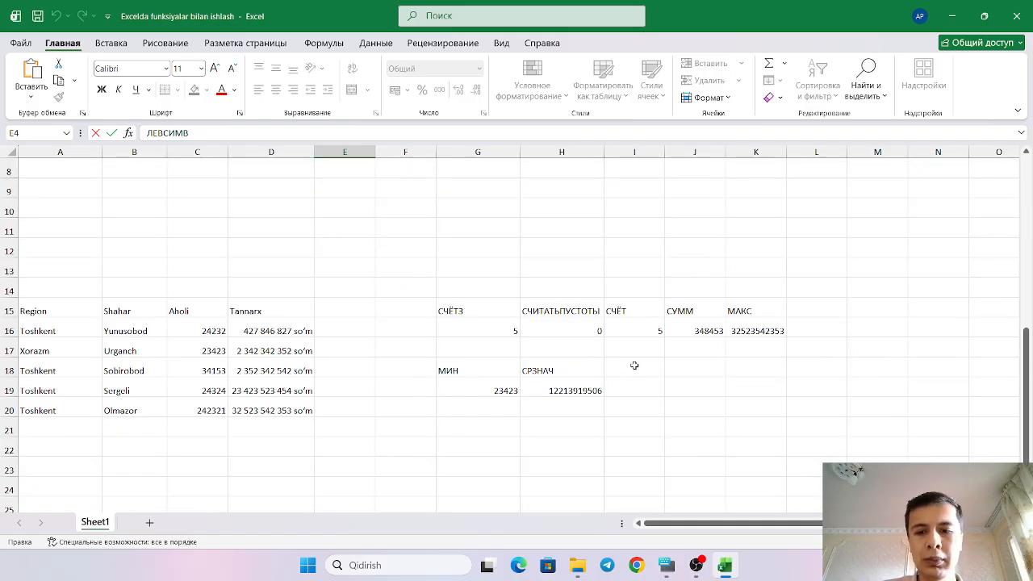
left_click(634, 365)
key("ctrl+v")
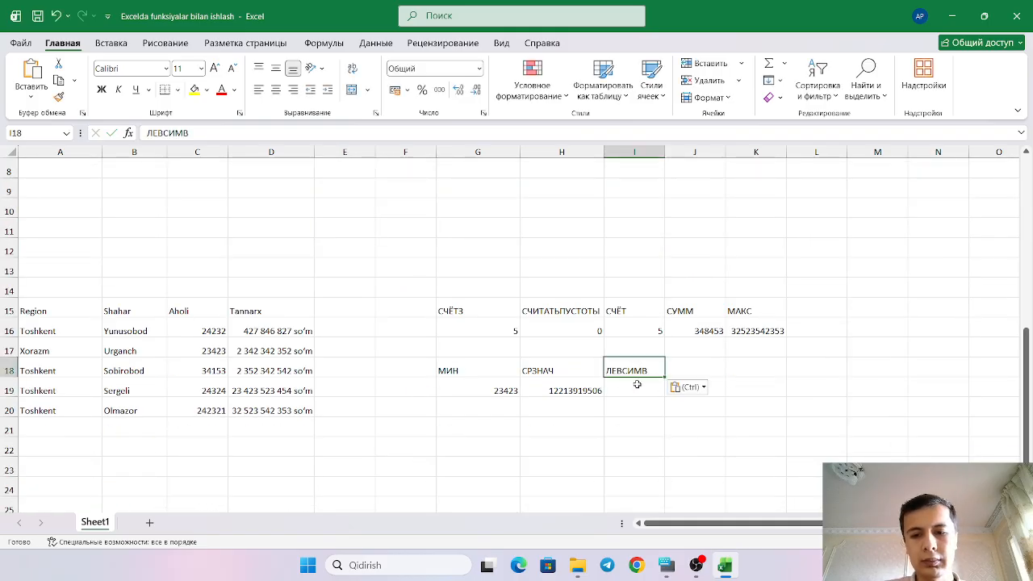
- Enter the formula =ЛЕВСИМВ(B16;5) in I19 to extract the first five characters of the first Shahar entry
left_click(636, 384)
type("=")
key("ctrl+v")
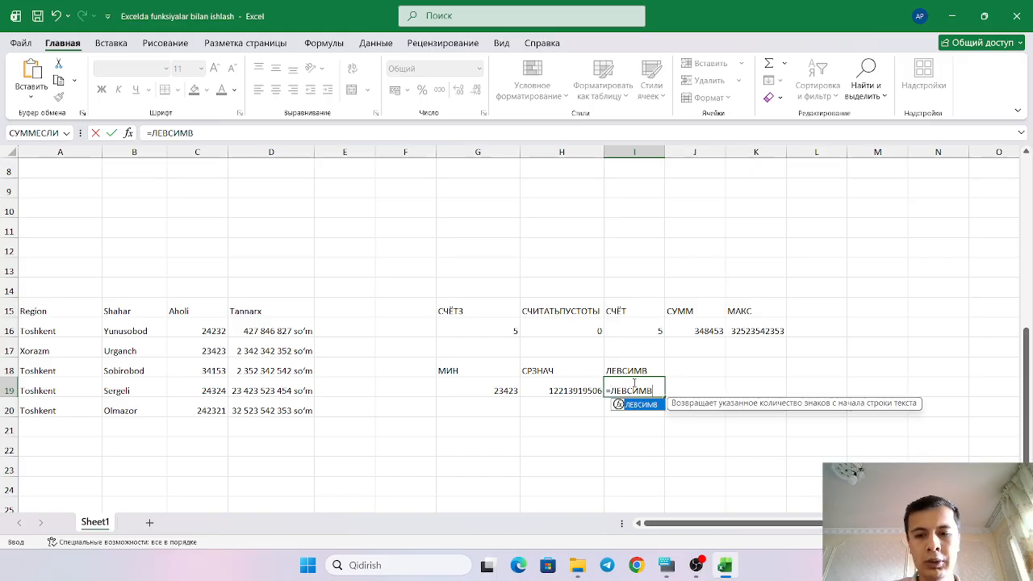
double_click(646, 406)
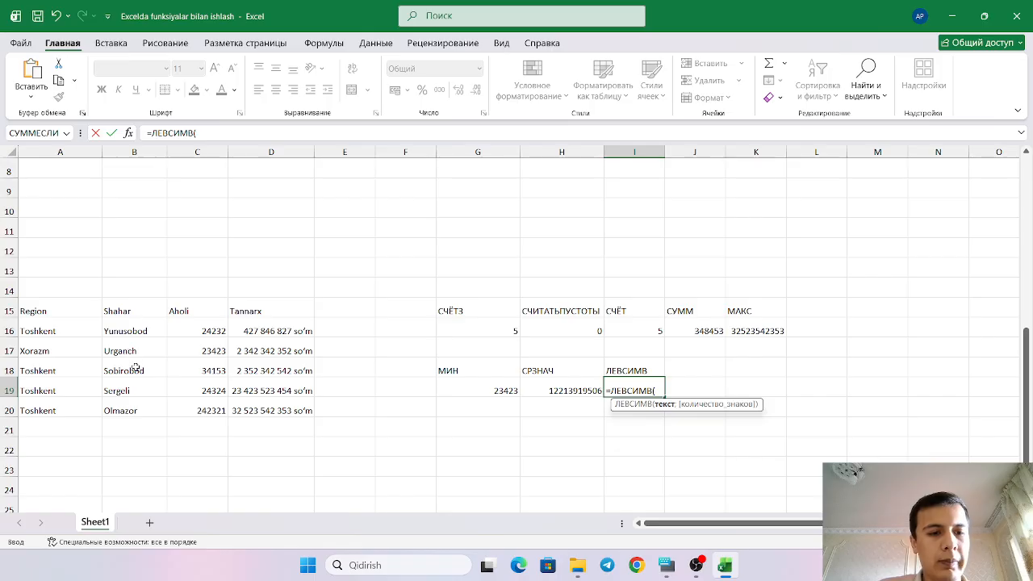
left_click(133, 328)
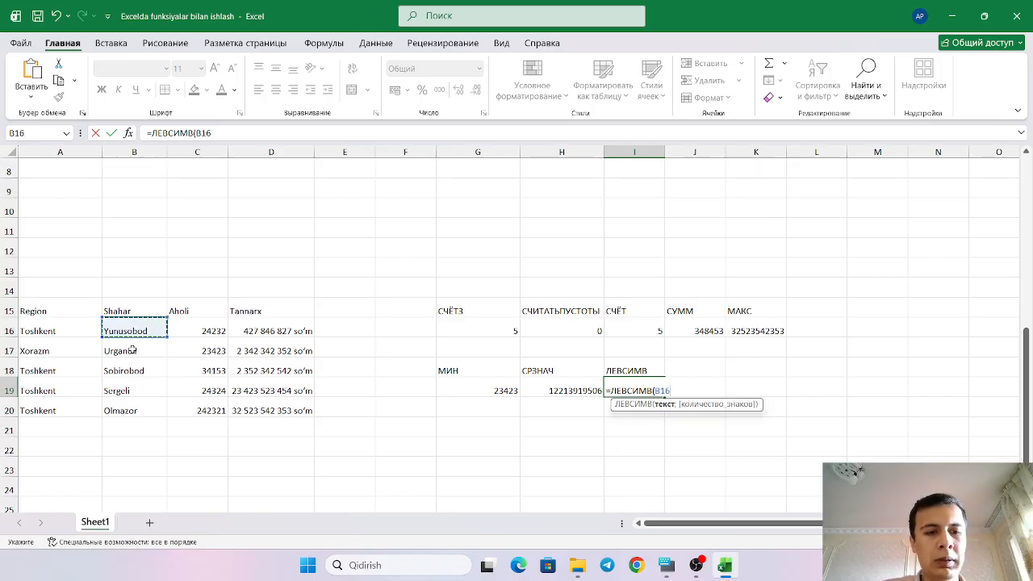
type(";5")
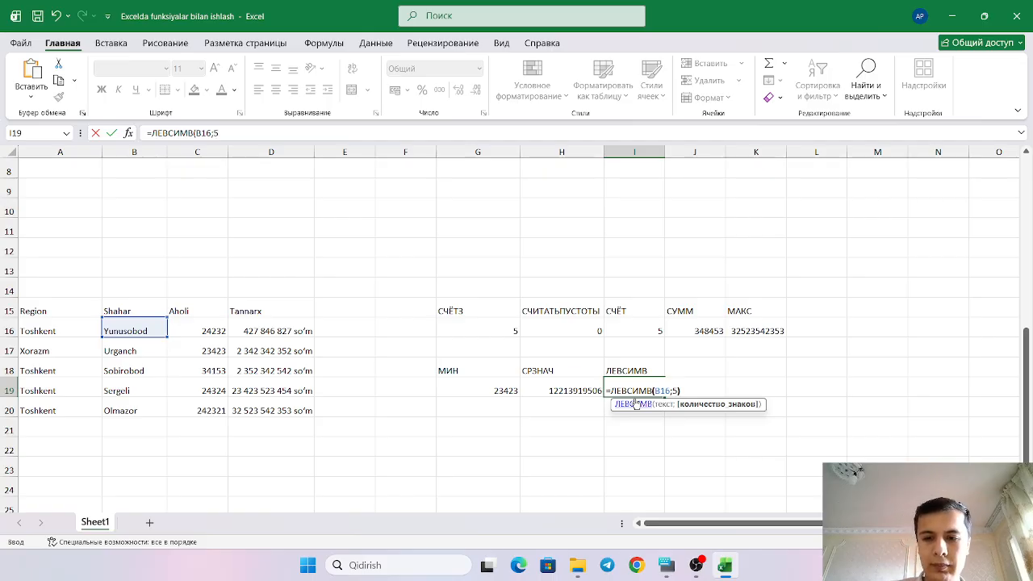
key("Return")
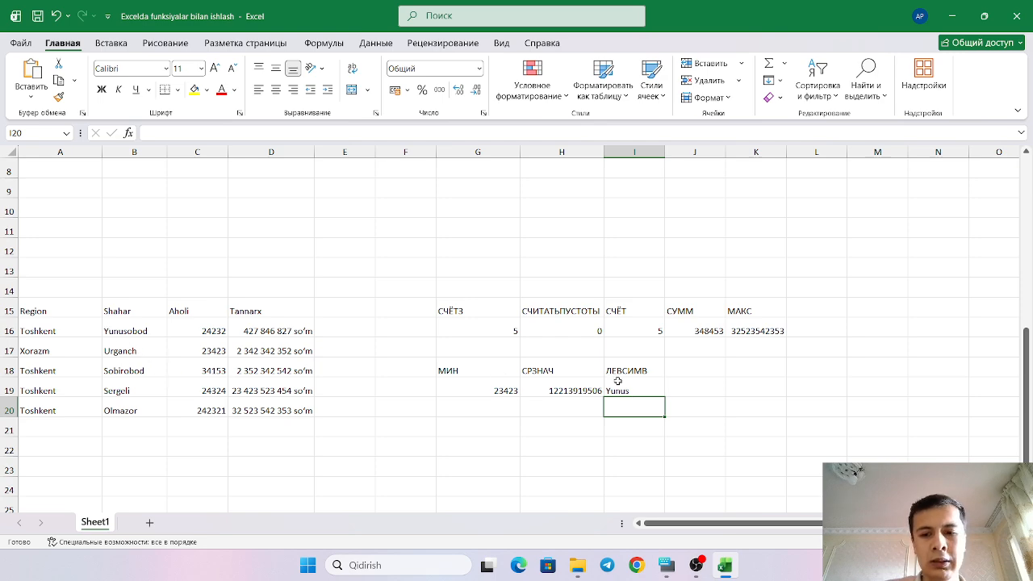
- Copy the function name ПРАВСИМВ from cell I1 into J18 as a heading
scroll(618, 381, "up", 3)
scroll(618, 367, "up", 1)
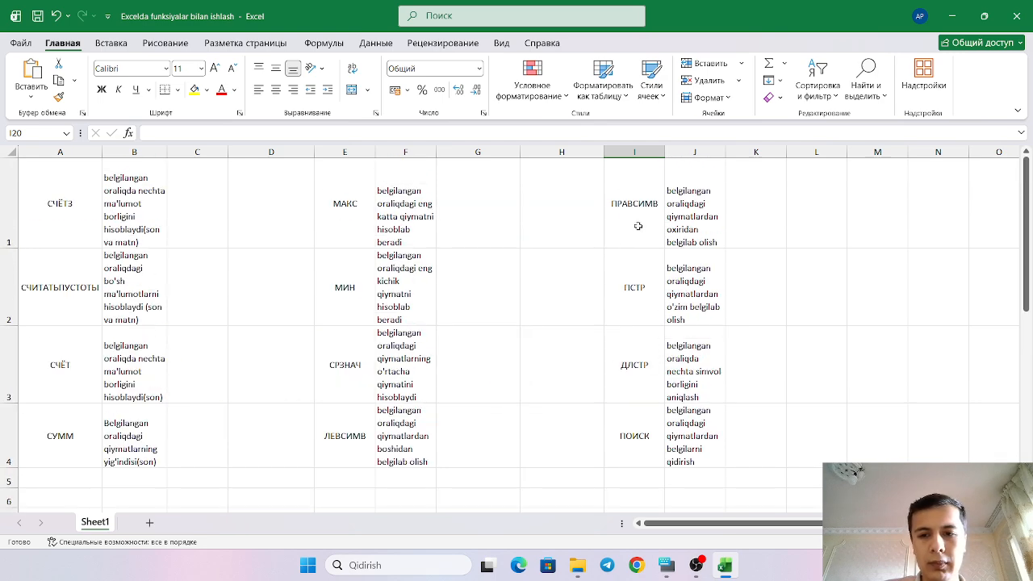
double_click(661, 211)
left_click_drag(660, 207, 601, 210)
key("ctrl+c")
scroll(611, 249, "down", 7)
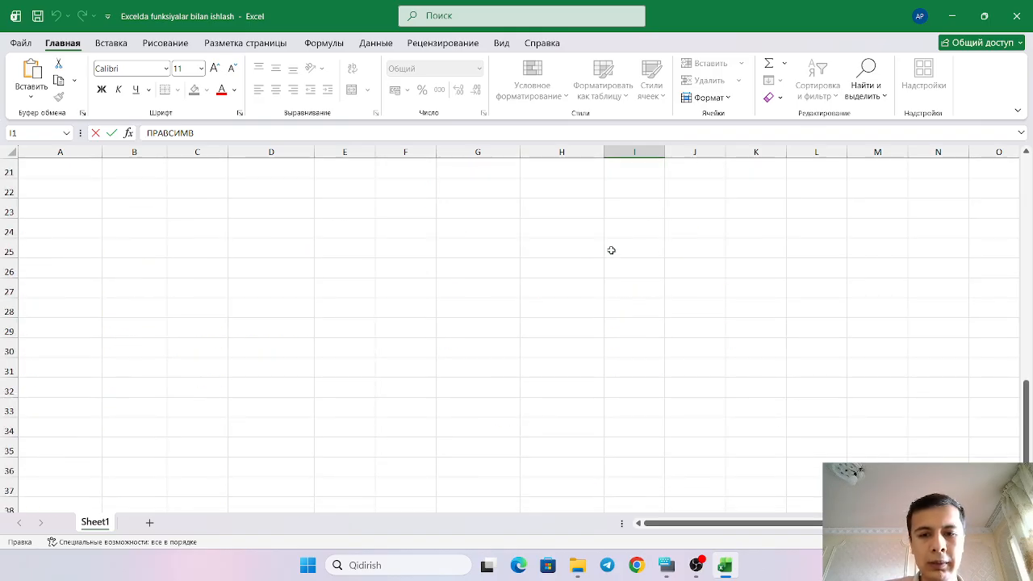
scroll(611, 249, "up", 3)
left_click(686, 288)
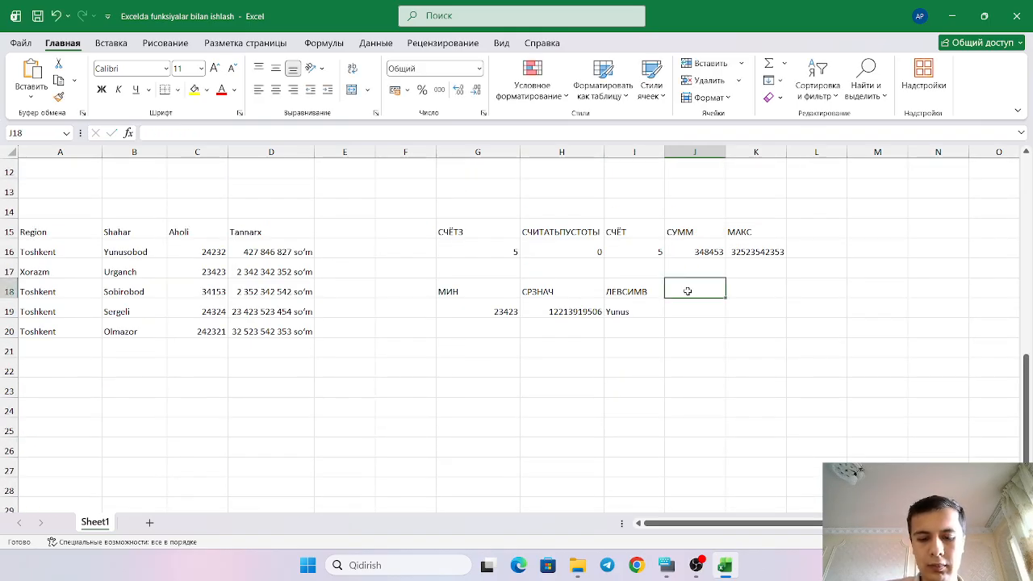
key("ctrl+v")
- Enter the formula =ПРАВСИМВ(B16;3) in J19 to extract the last three characters of the first Shahar entry
key("Return")
type("=")
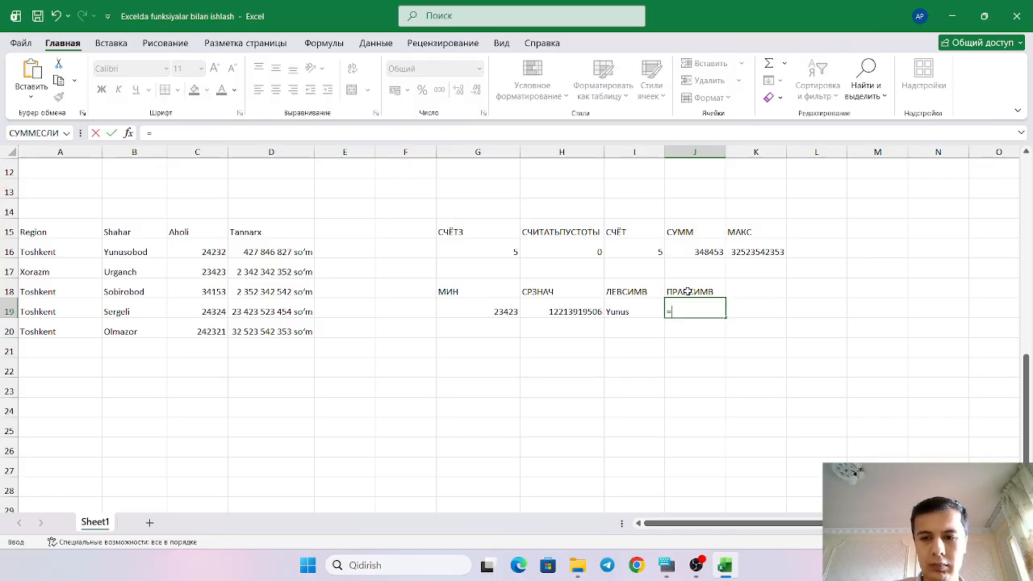
key("ctrl+v")
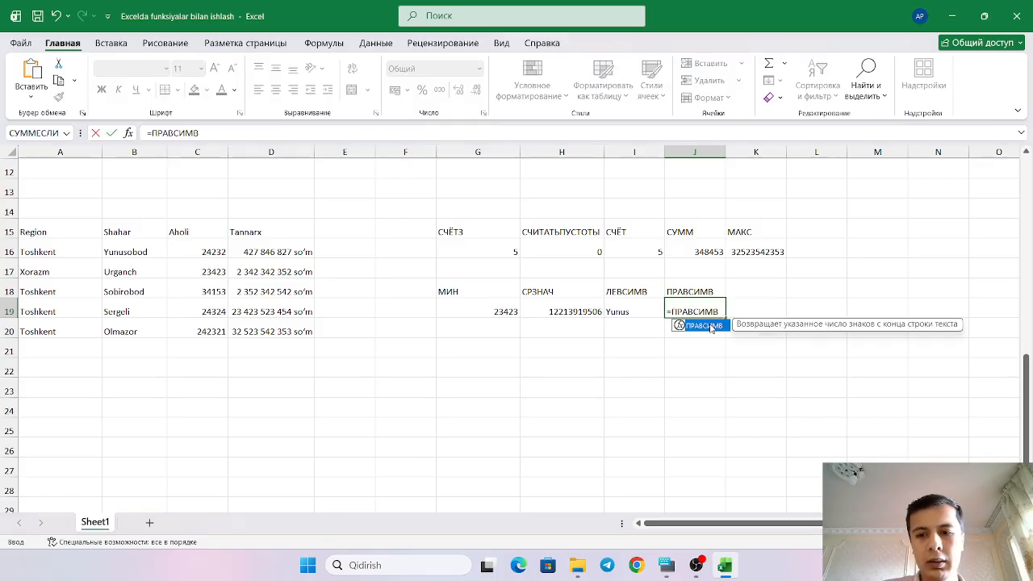
type("(")
scroll(709, 315, "up", 2)
scroll(709, 310, "up", 3)
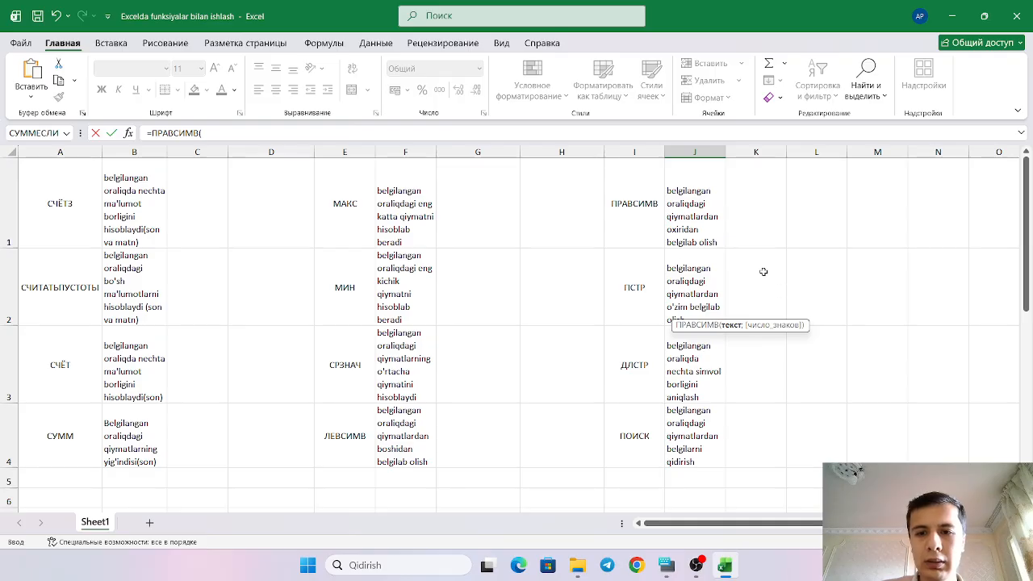
scroll(681, 264, "down", 1)
scroll(680, 265, "up", 1)
scroll(680, 264, "down", 3)
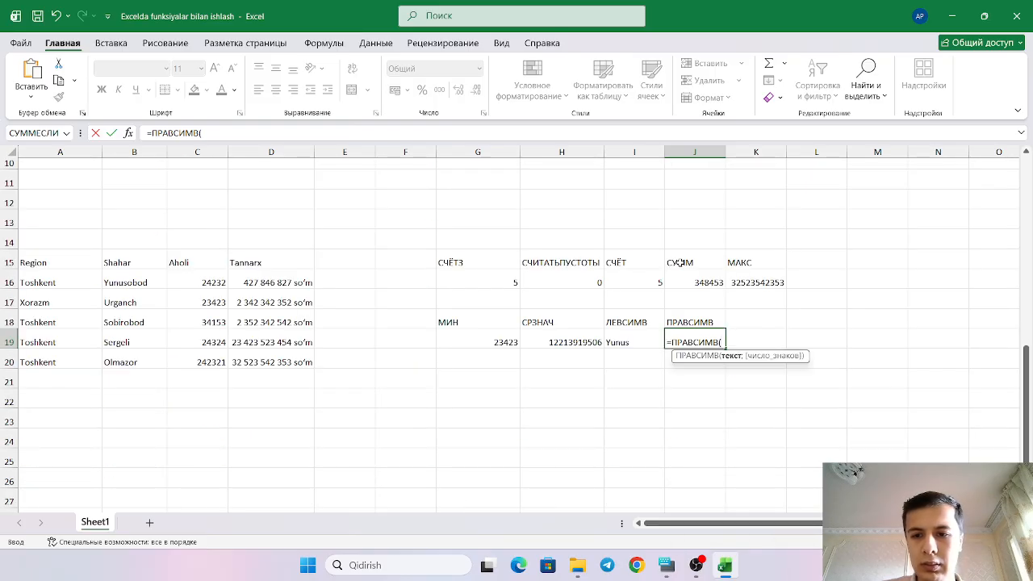
scroll(681, 265, "up", 3)
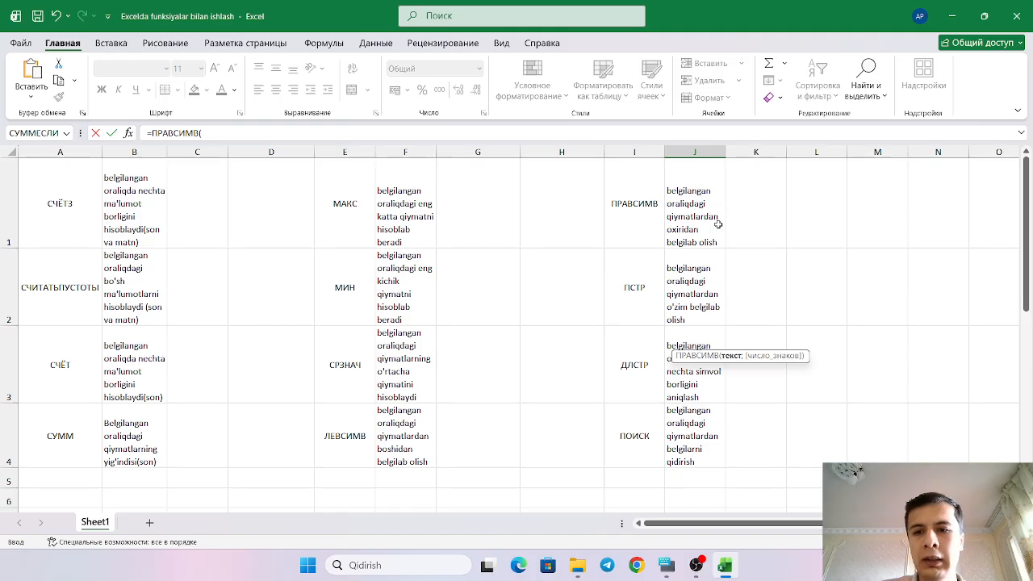
scroll(690, 258, "down", 3)
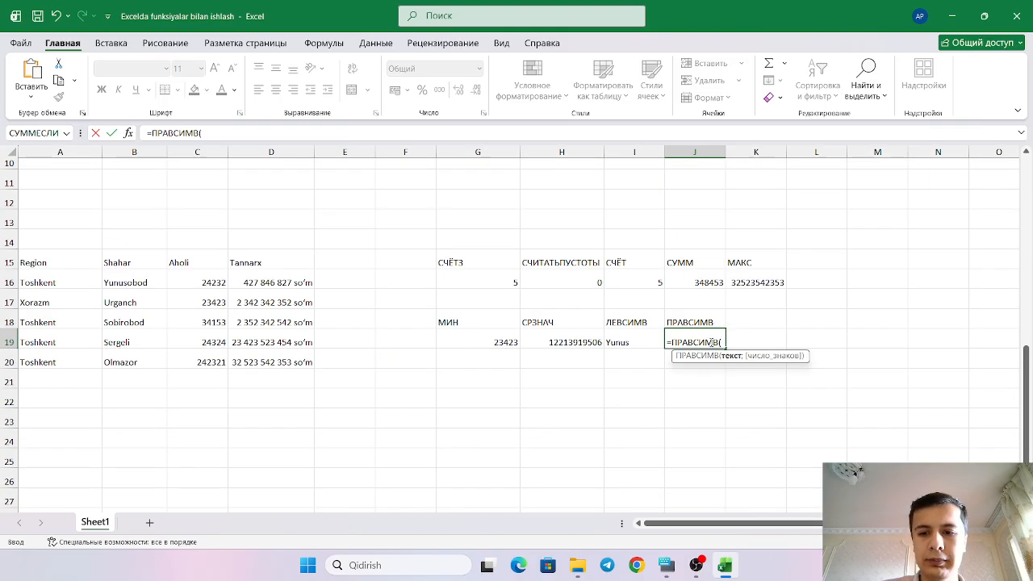
left_click(151, 295)
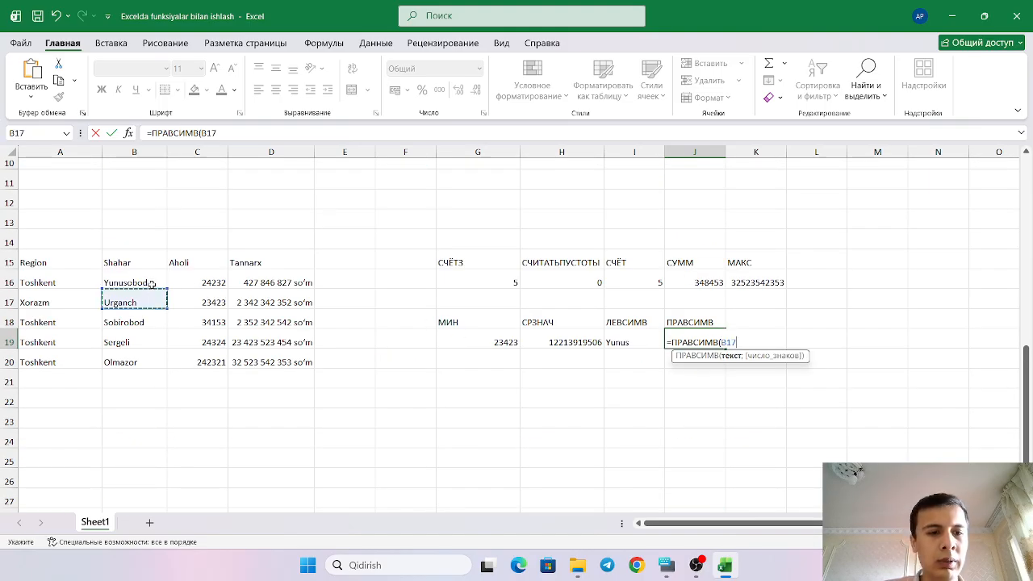
left_click(152, 285)
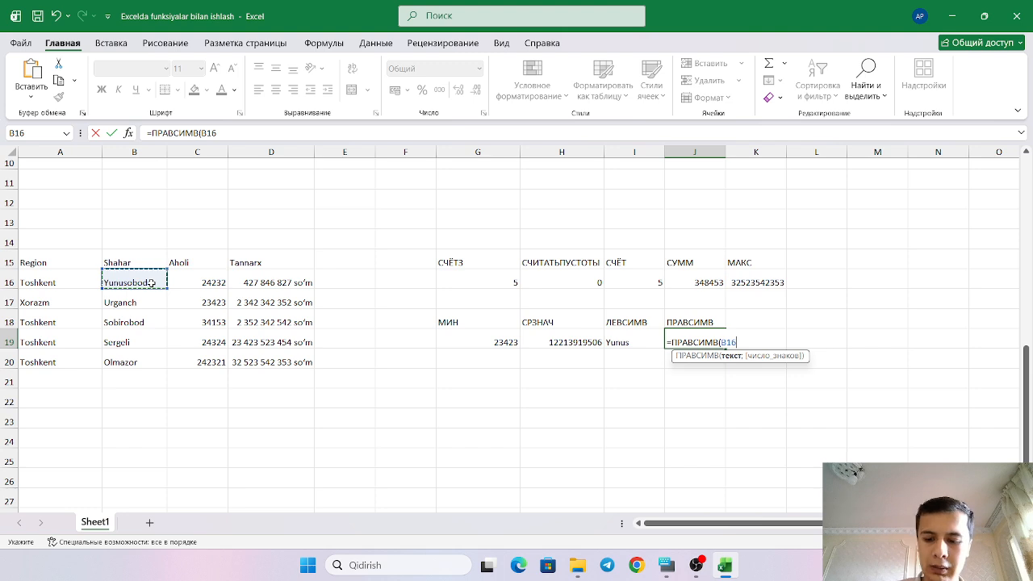
type(";3")
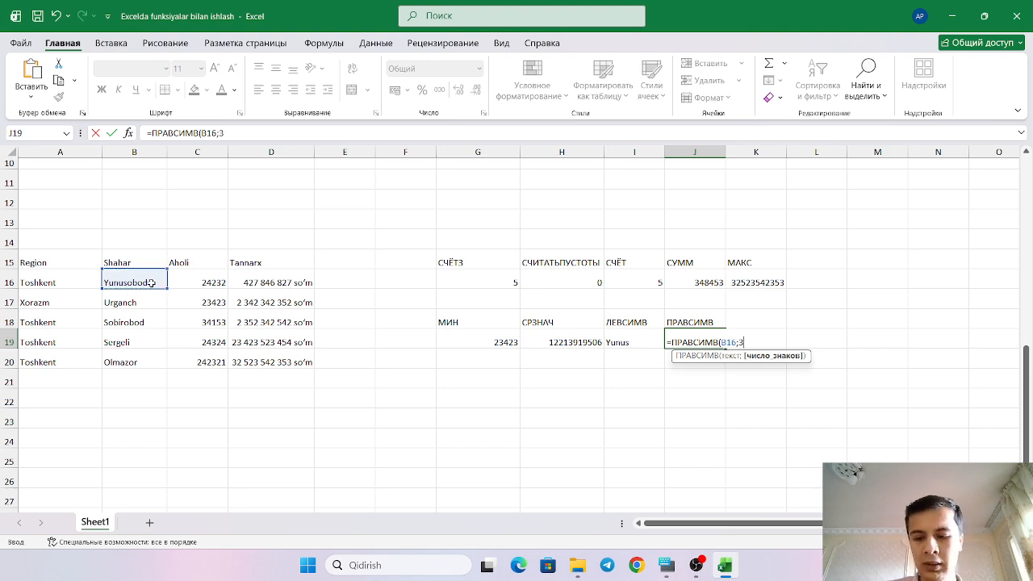
key("Return")
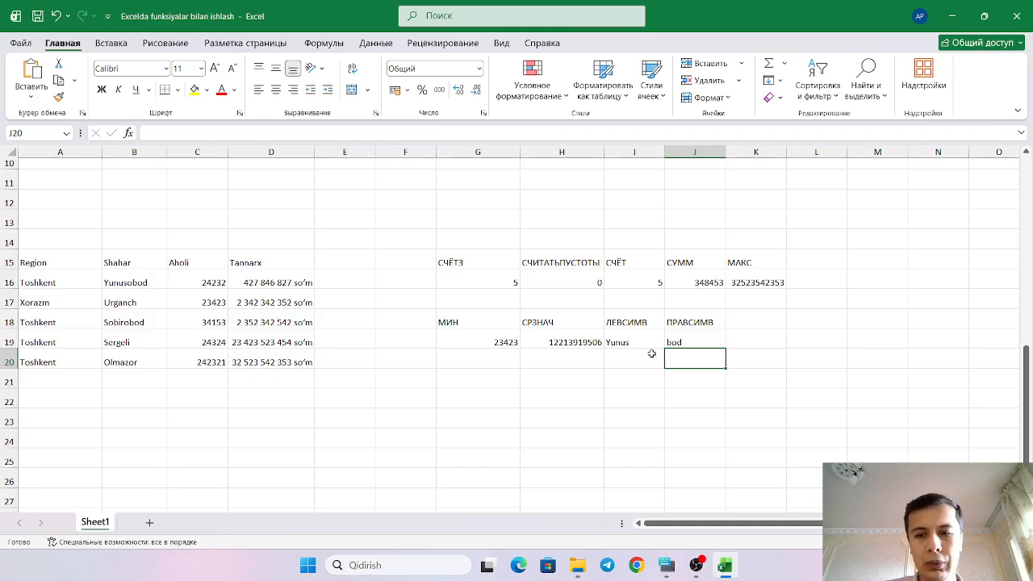
- Change the ПРАВСИМВ formula in J19 to extract the last 4 characters of B16
double_click(690, 342)
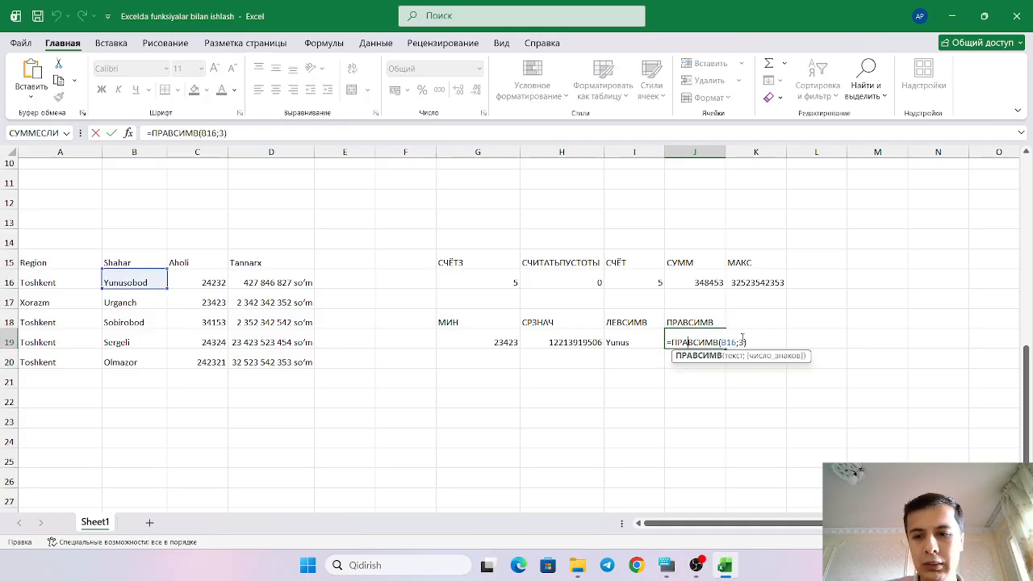
left_click(746, 342)
key("BackSpace")
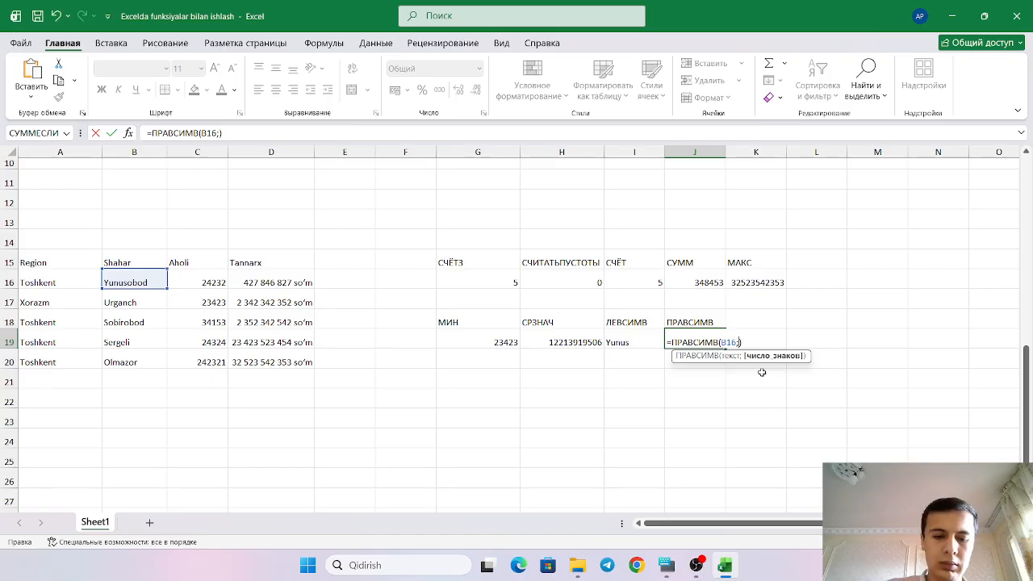
type("4")
key("Return")
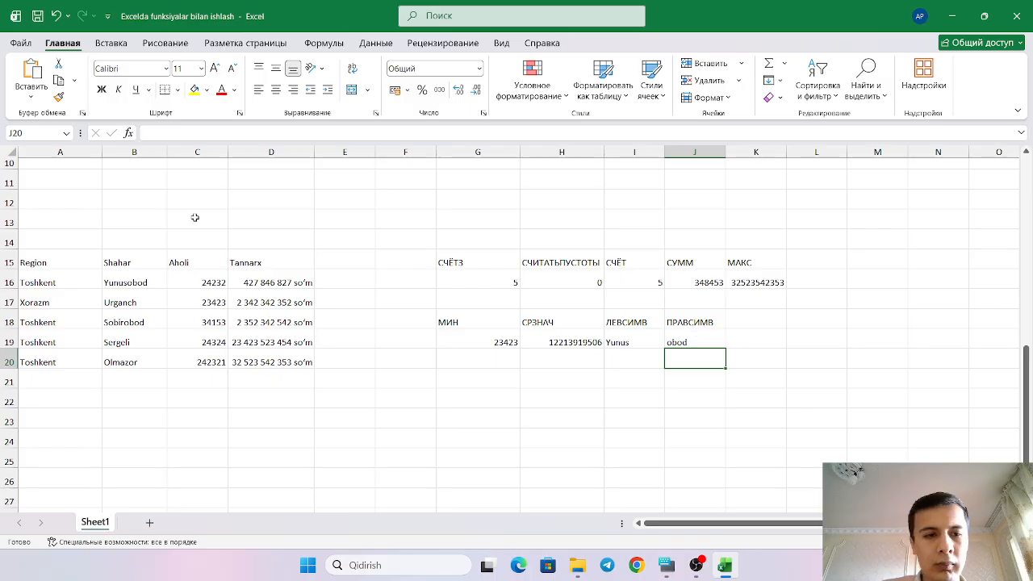
left_click(151, 282)
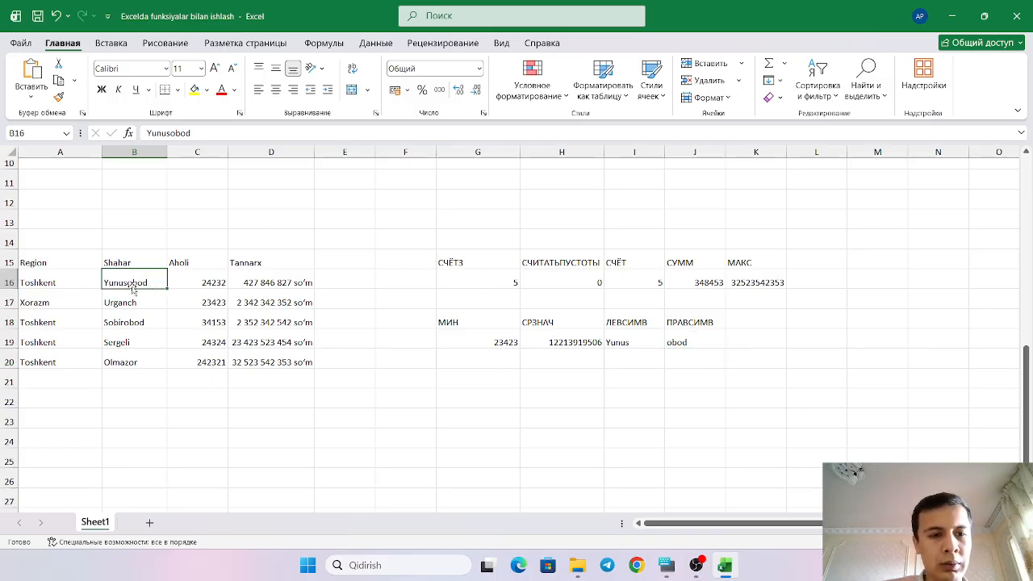
- Copy the function name ПСТР from cell I2 into K18 as a heading
scroll(775, 276, "up", 4)
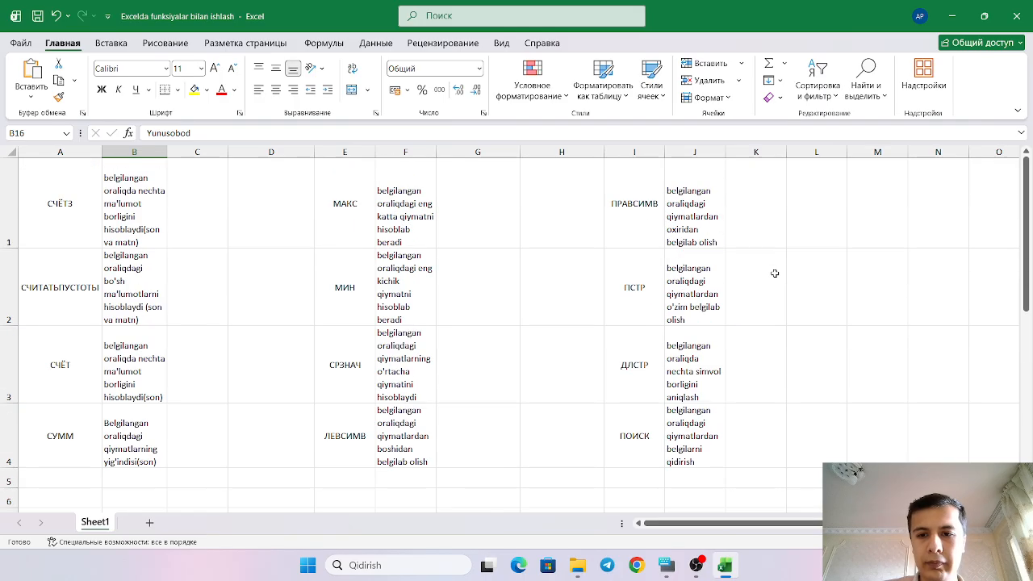
left_click(632, 294)
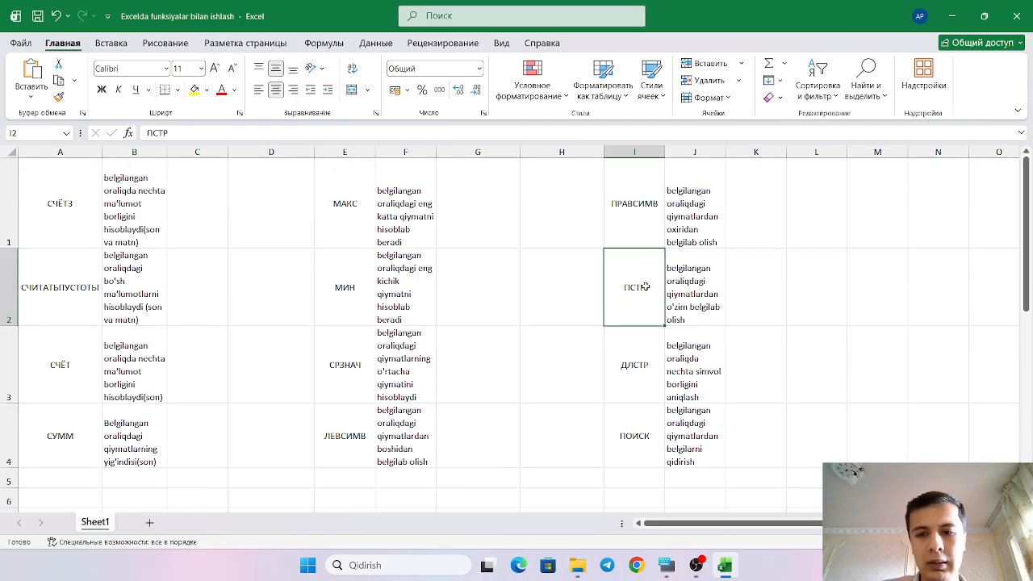
double_click(646, 287)
left_click_drag(645, 286, 621, 293)
key("ctrl+c")
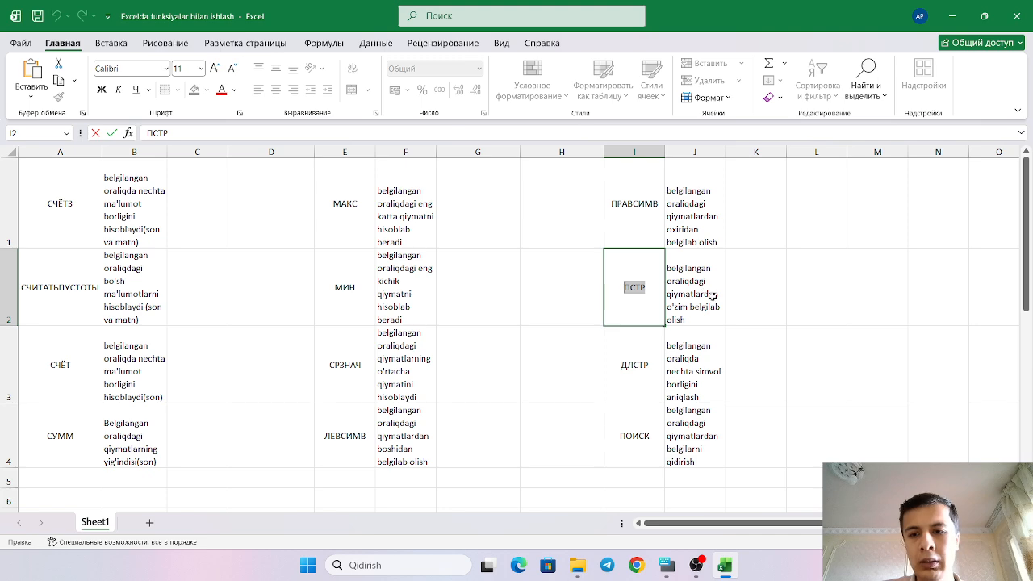
scroll(699, 320, "down", 3)
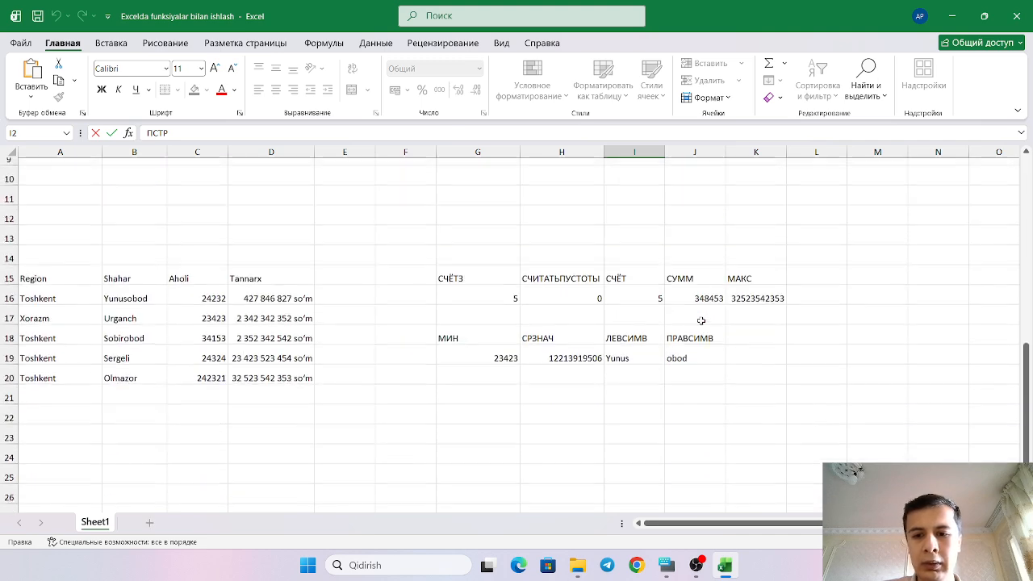
left_click(754, 331)
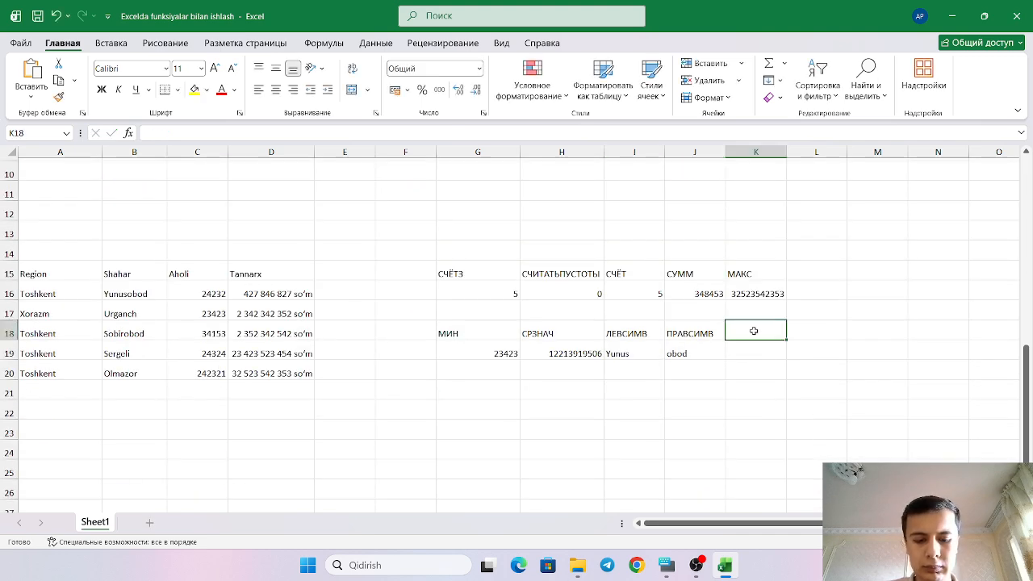
key("ctrl+v")
- Enter the formula =ПСТР(B18;3;6) in K19 to extract six characters of the third Shahar entry, starting at position 3
left_click(756, 347)
type("=")
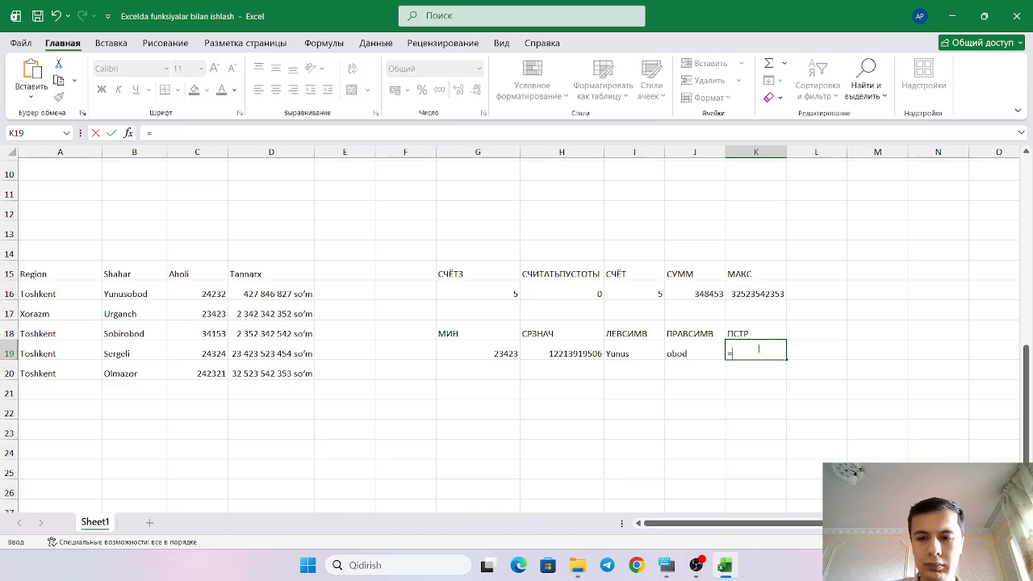
type("ПСТР")
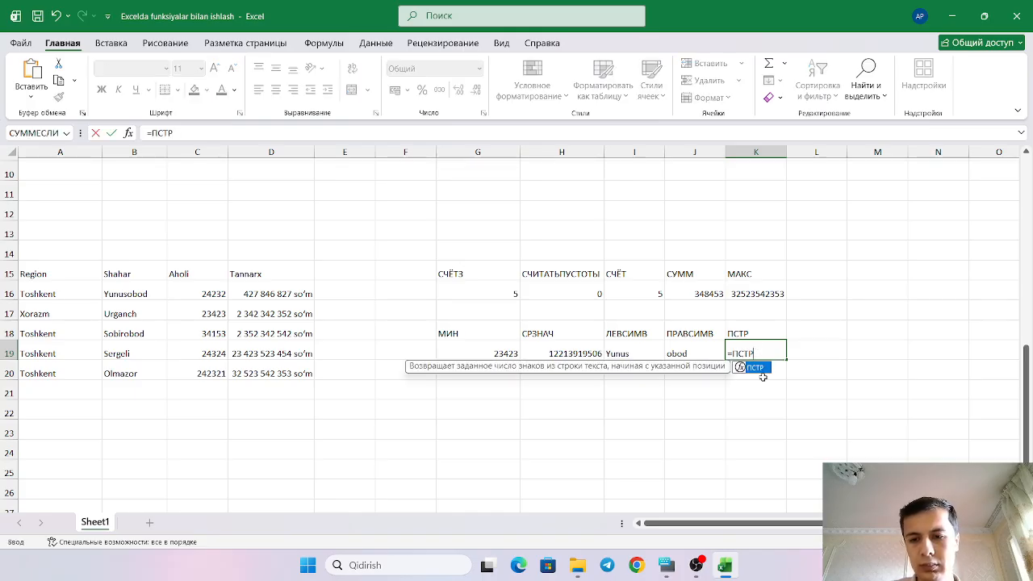
double_click(755, 368)
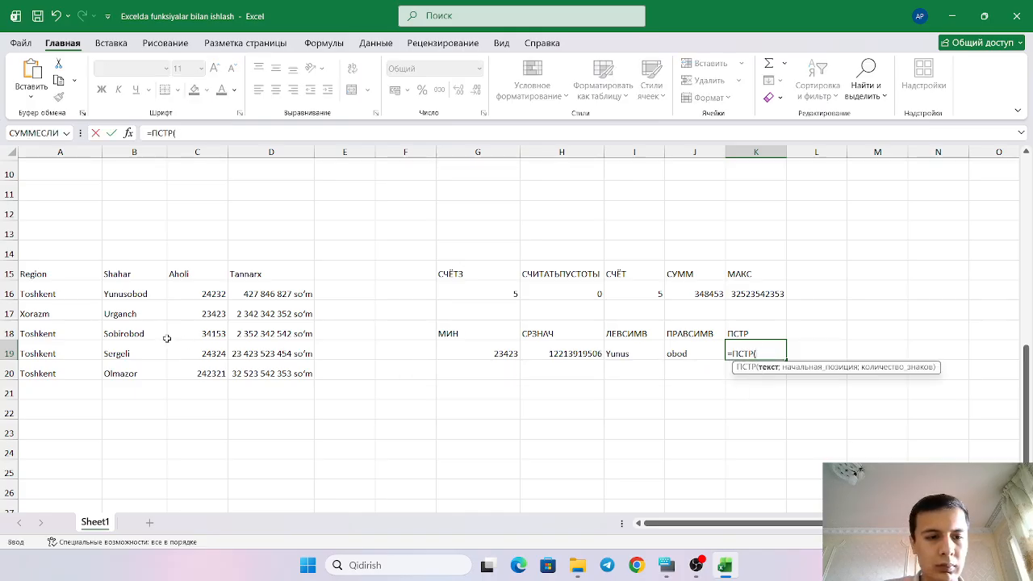
left_click(129, 333)
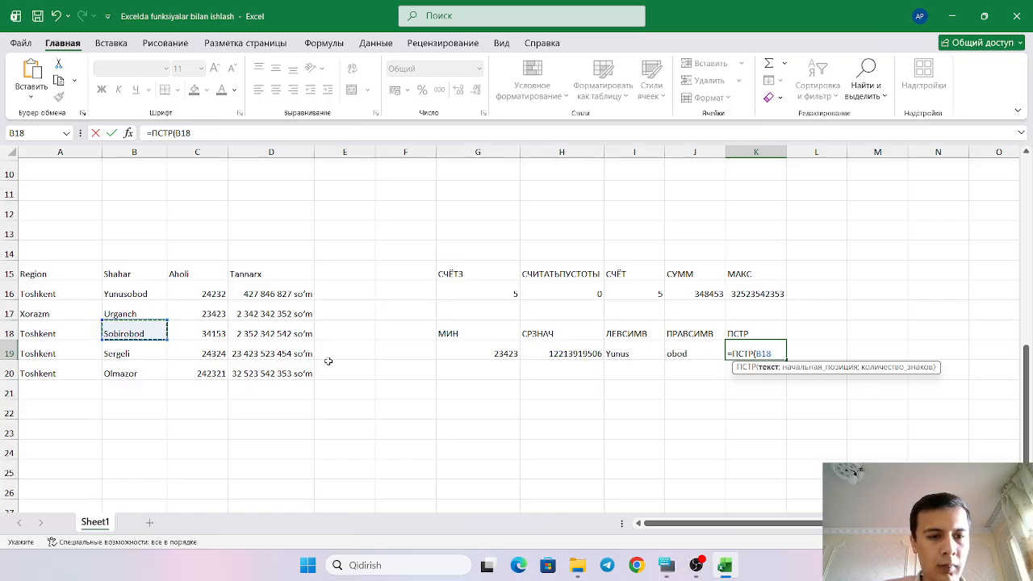
type(";")
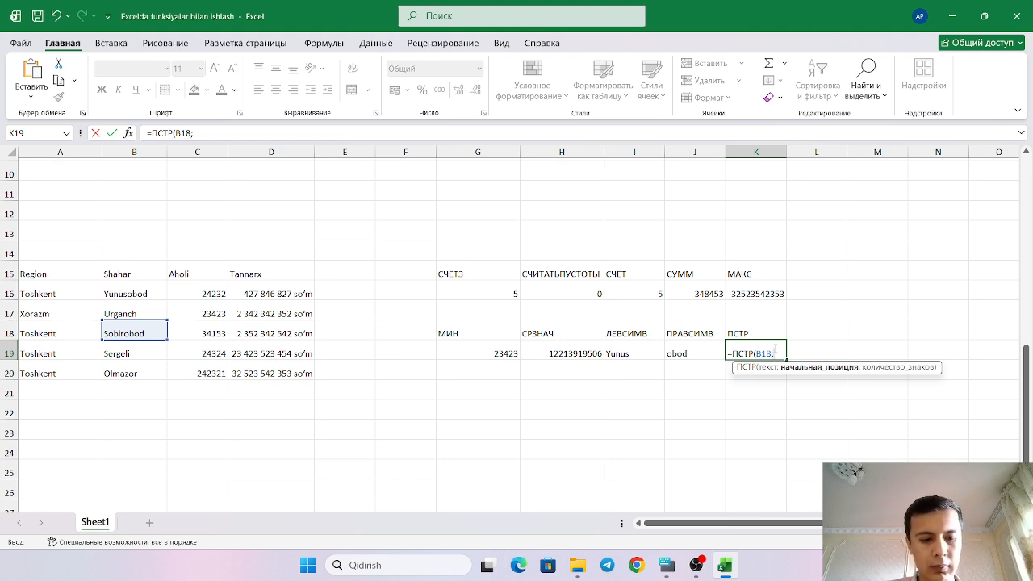
type("3;")
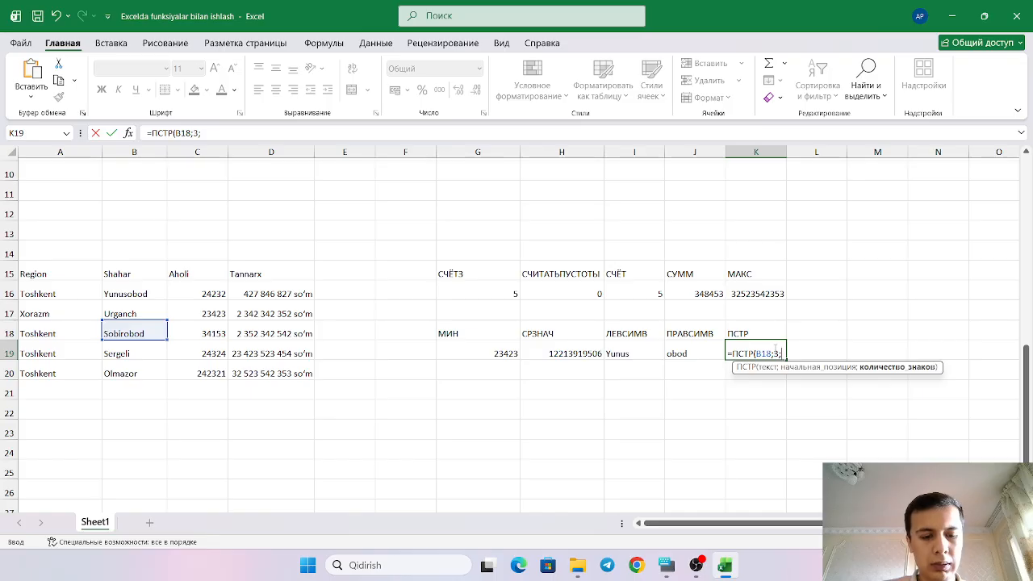
type("6)")
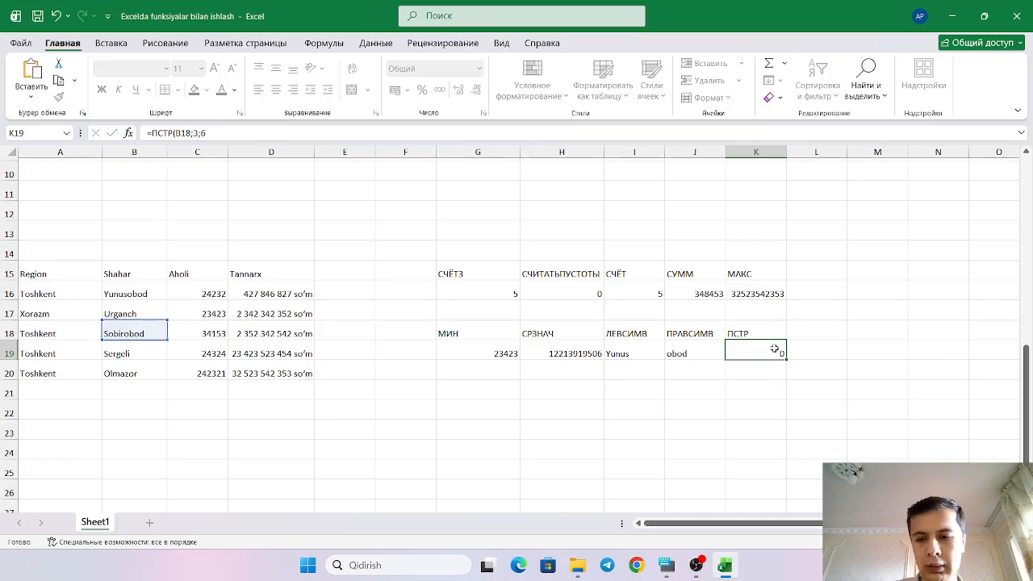
key("Return")
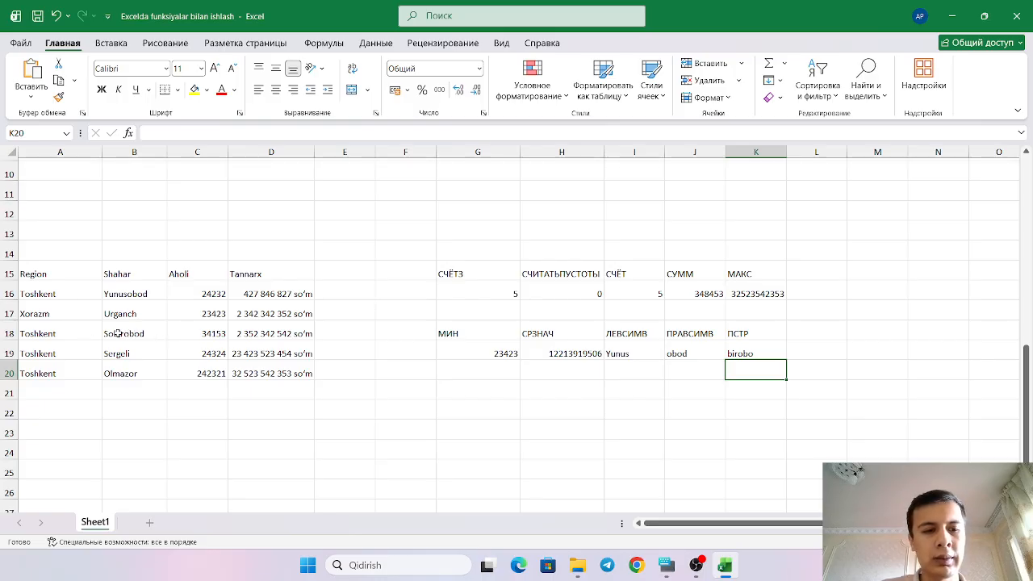
- Copy the function name ДЛСТР from cell I3 into A22, below the data table, as a heading
scroll(817, 335, "up", 3)
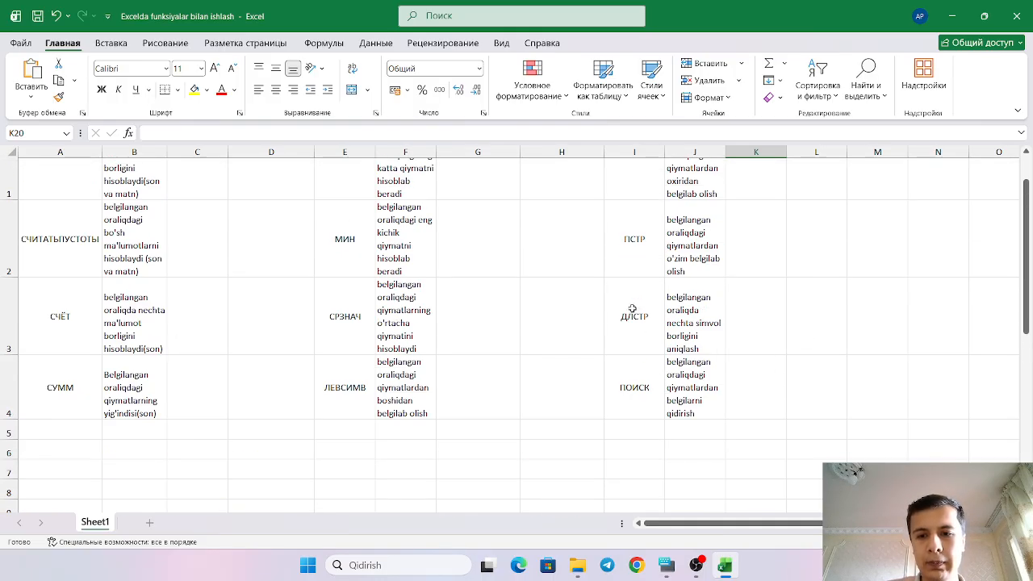
scroll(633, 309, "up", 1)
double_click(644, 365)
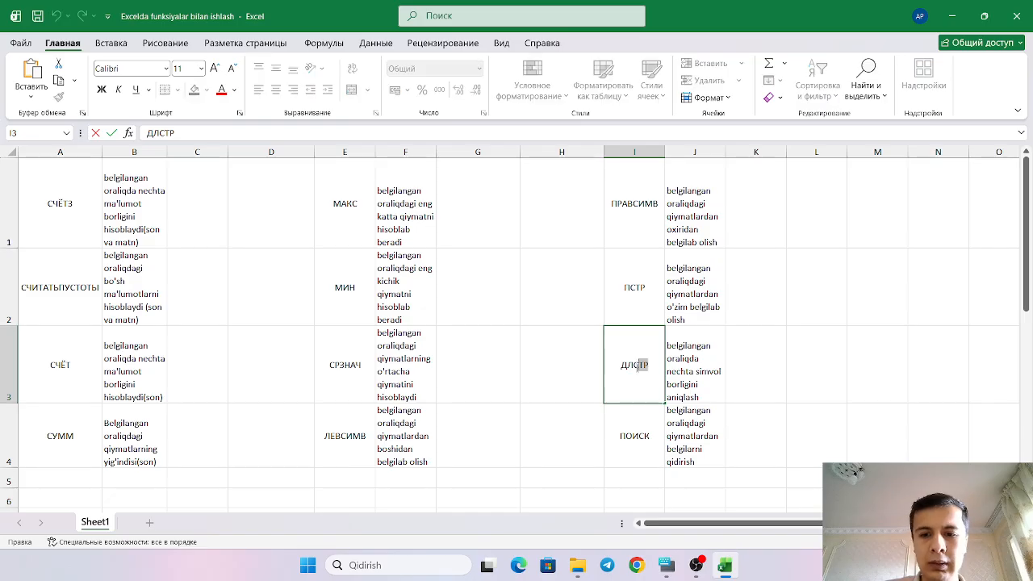
left_click_drag(643, 365, 619, 368)
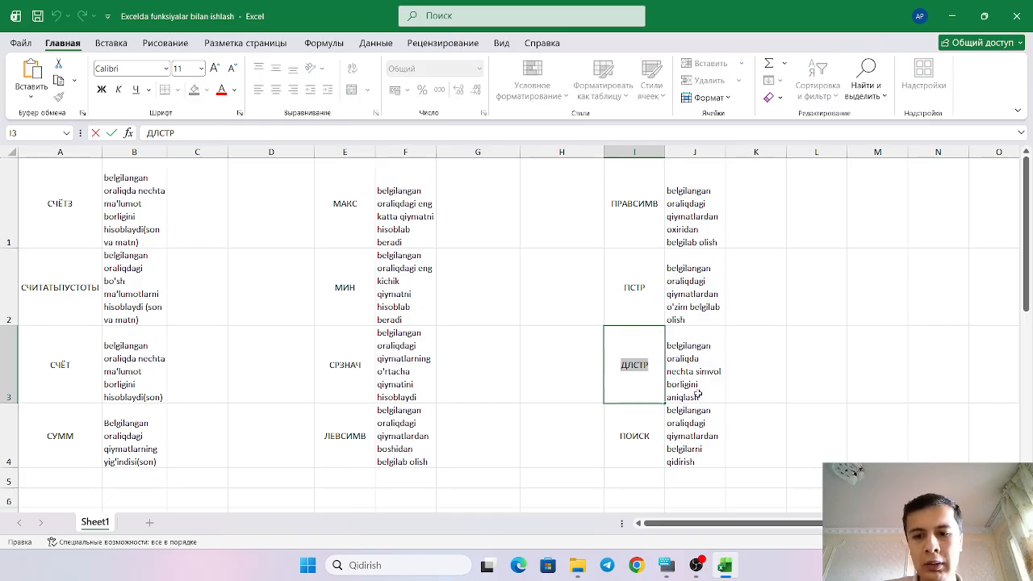
scroll(662, 379, "down", 3)
scroll(624, 375, "down", 2)
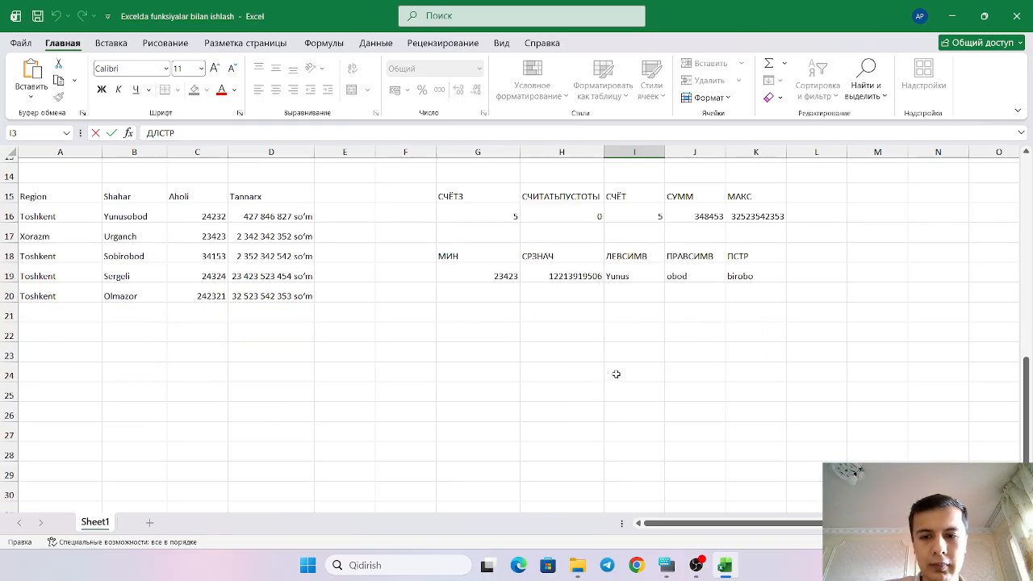
left_click(64, 337)
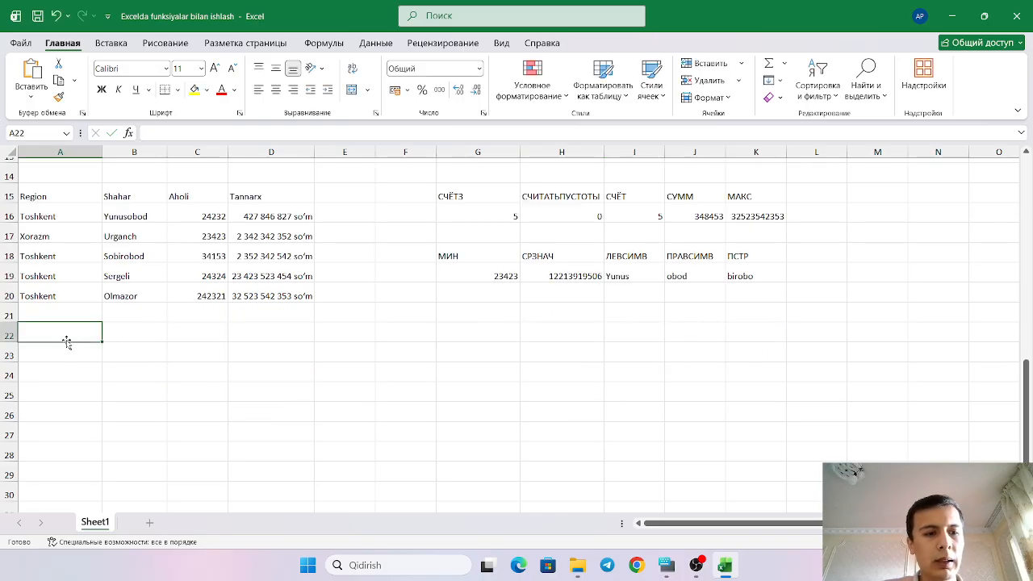
double_click(71, 337)
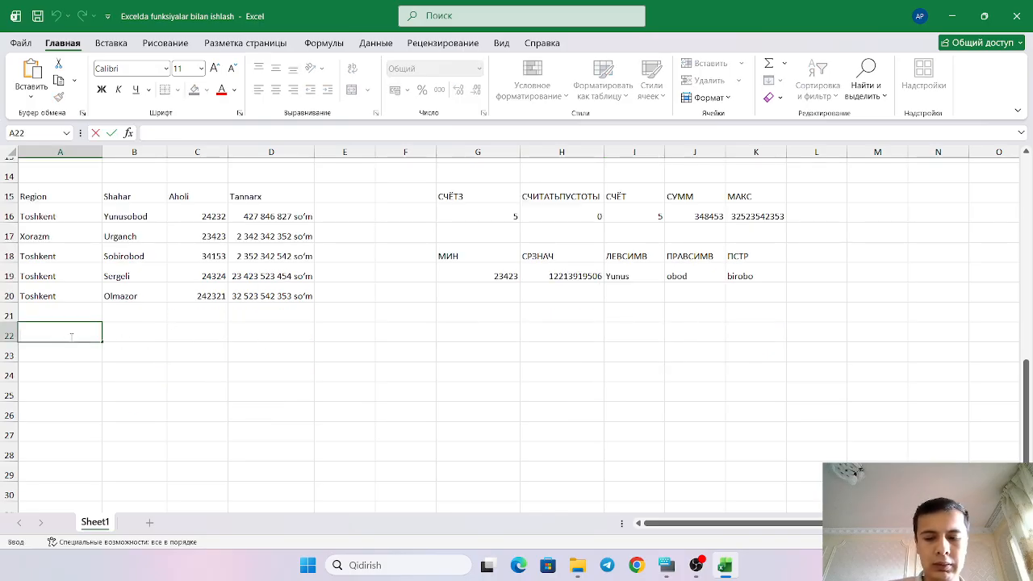
type("ДЛСТР")
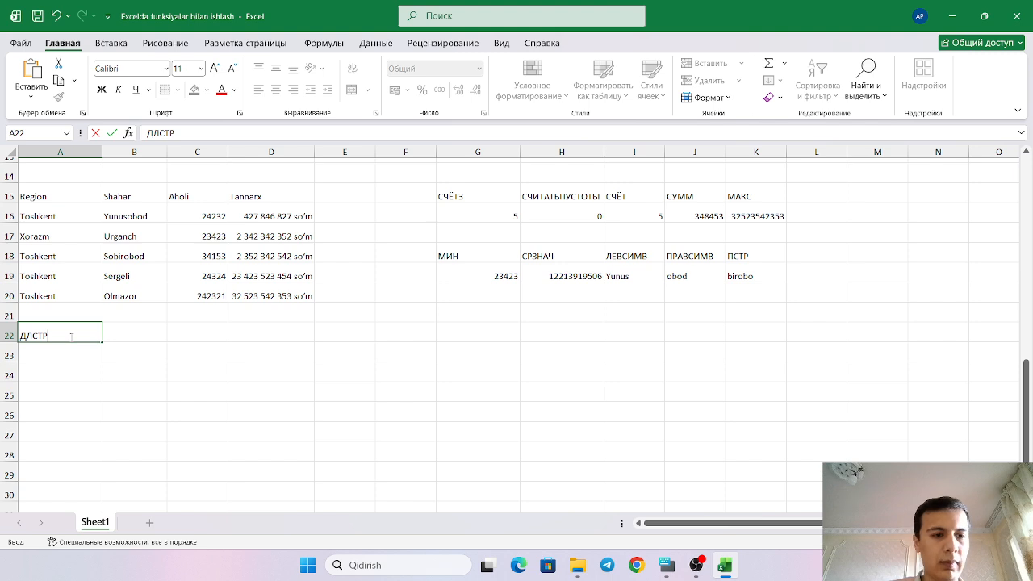
- Enter the formula =ДЛСТР(A16:D20) in A23 to count the characters of every table entry, and compare it with the source data
double_click(64, 356)
type("=ДЛСТР")
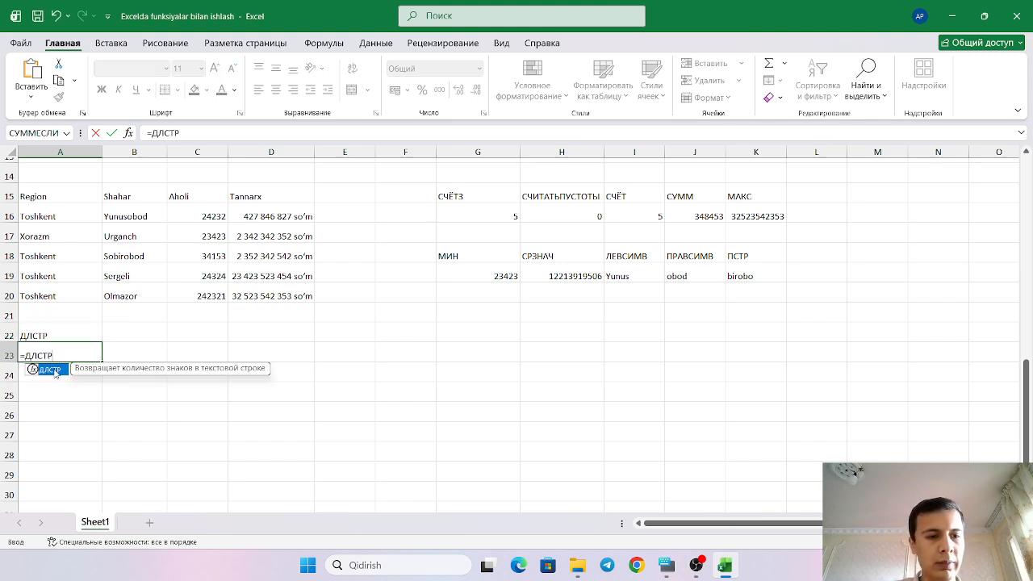
double_click(55, 370)
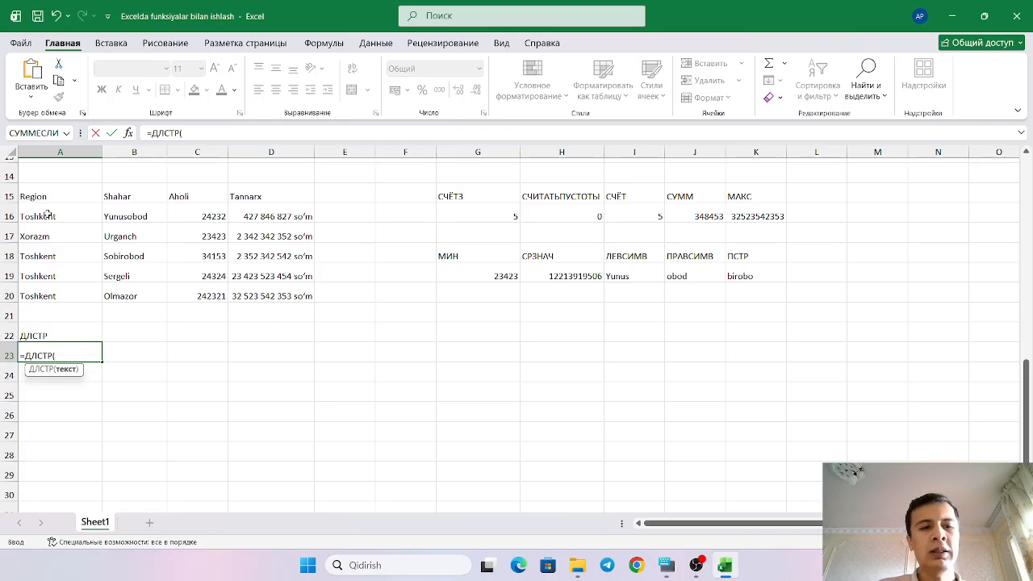
left_click_drag(48, 215, 269, 287)
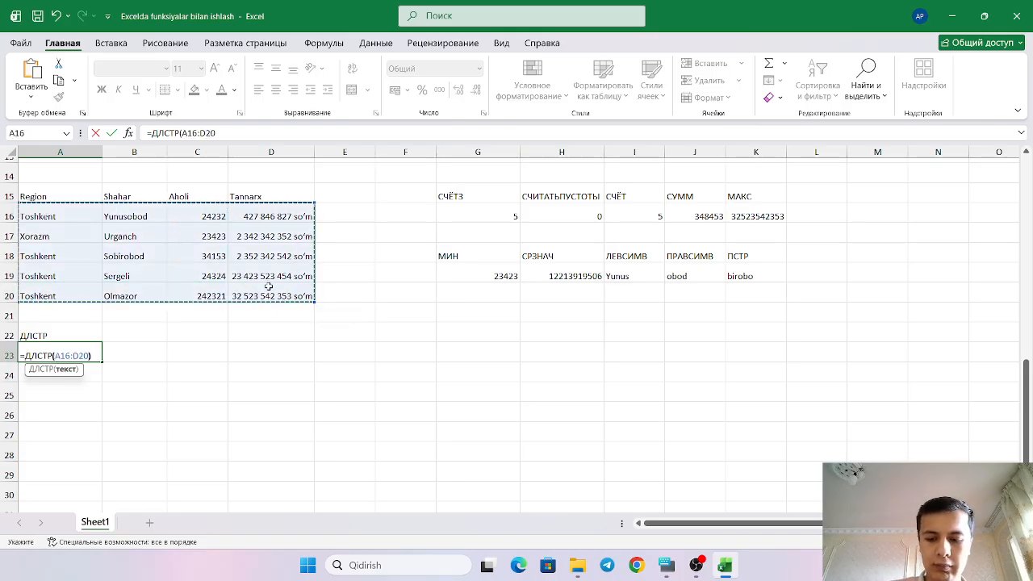
key("Return")
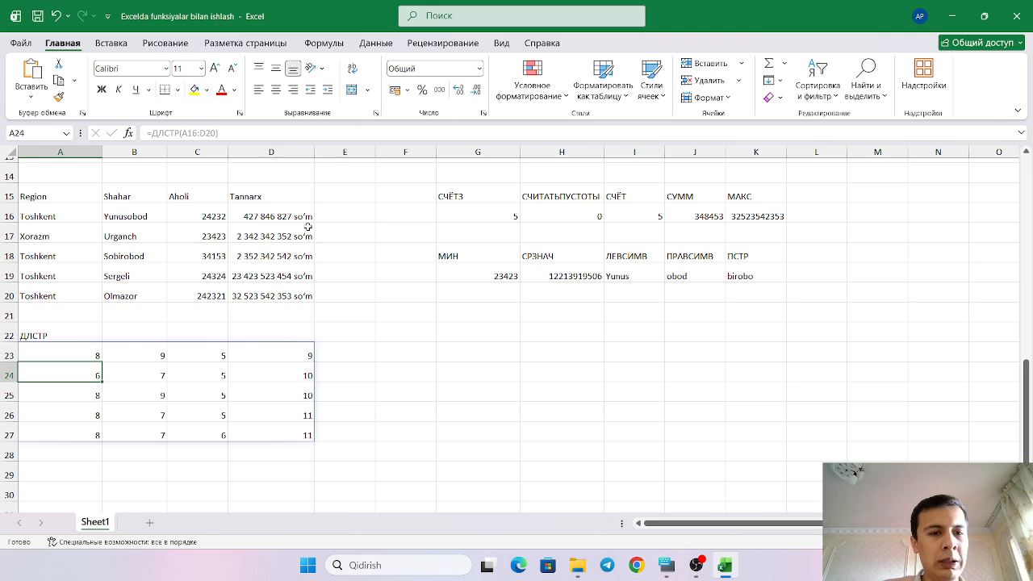
left_click_drag(29, 211, 247, 289)
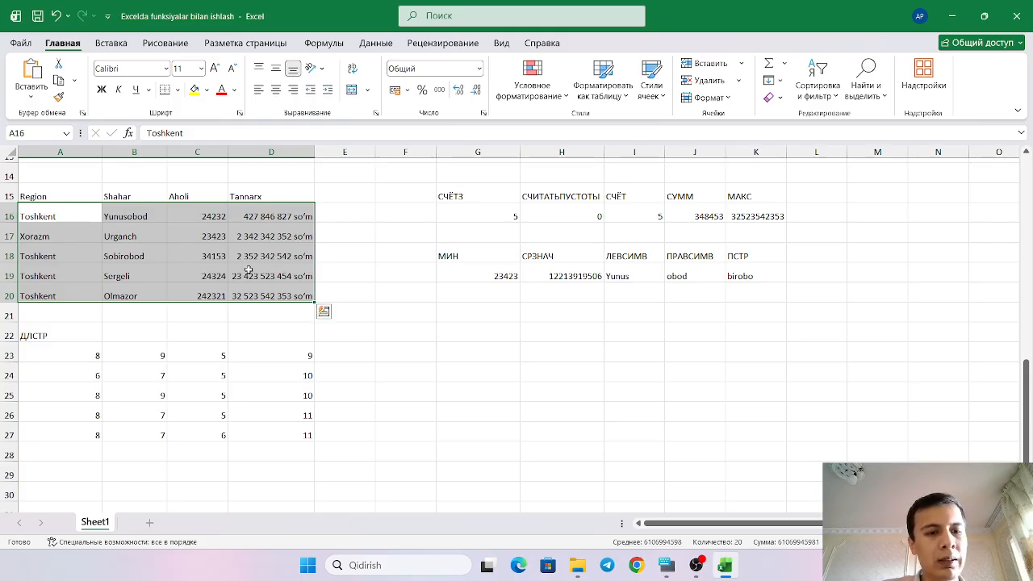
left_click(478, 352)
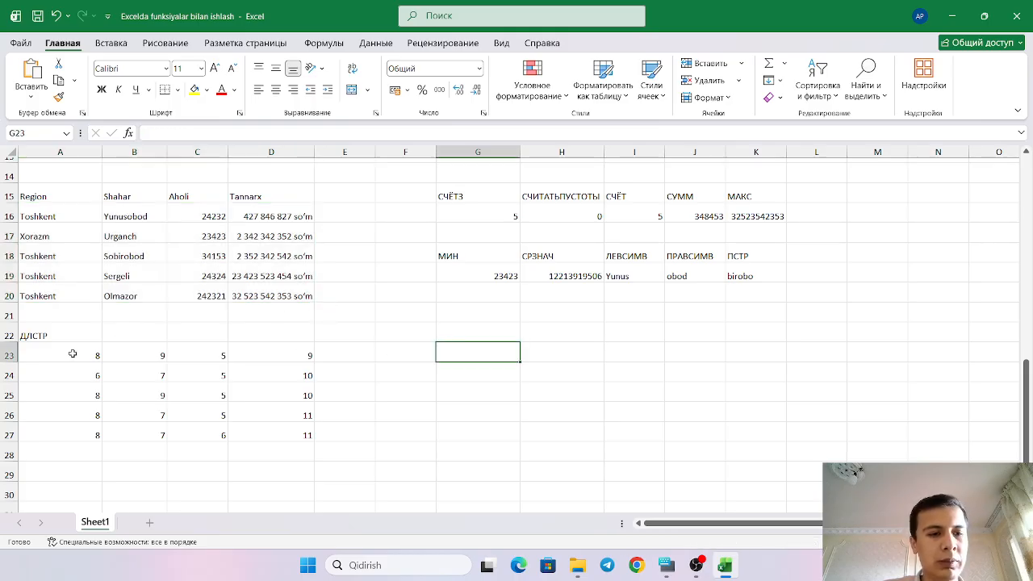
- Delete the ДЛСТР results in A23:D27 and clear the ДЛСТР heading in A22
left_click_drag(73, 353, 288, 429)
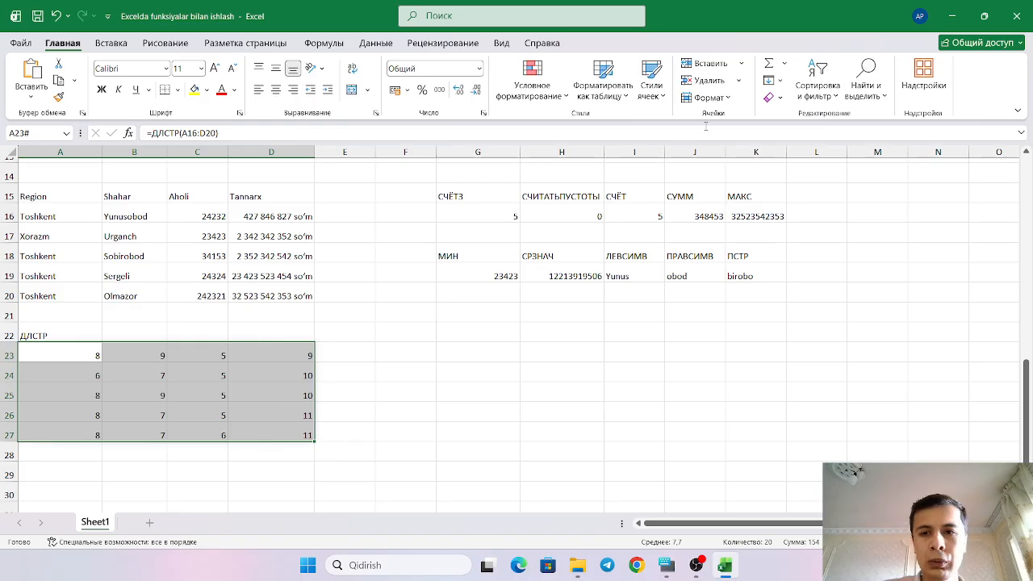
left_click(708, 84)
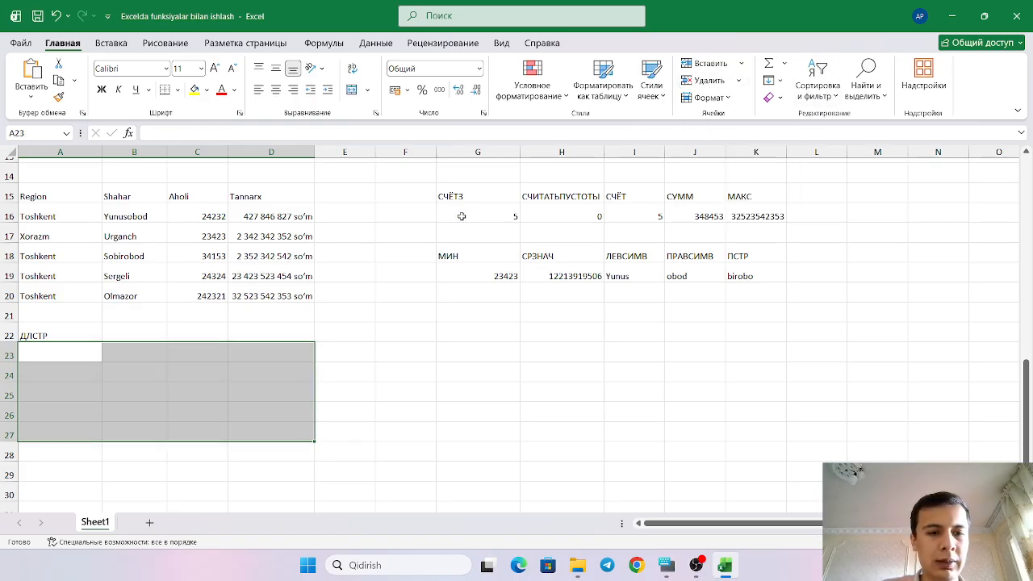
left_click(48, 334)
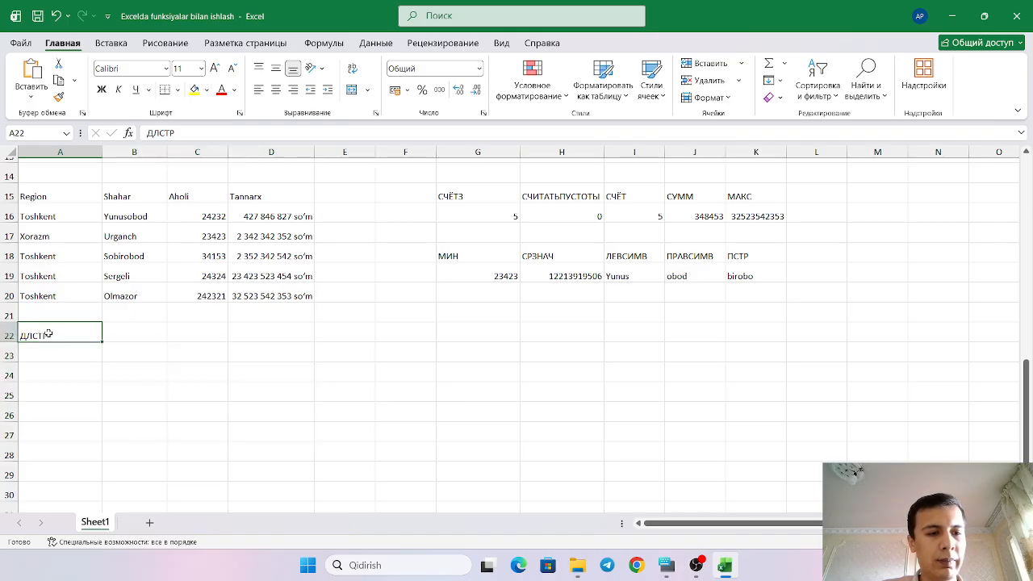
key("BackSpace")
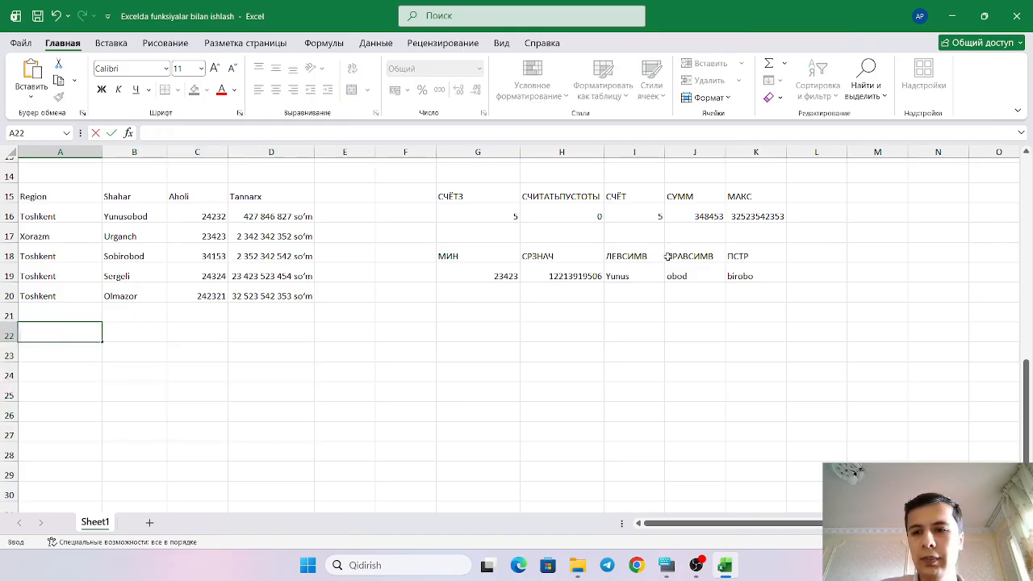
left_click(875, 192)
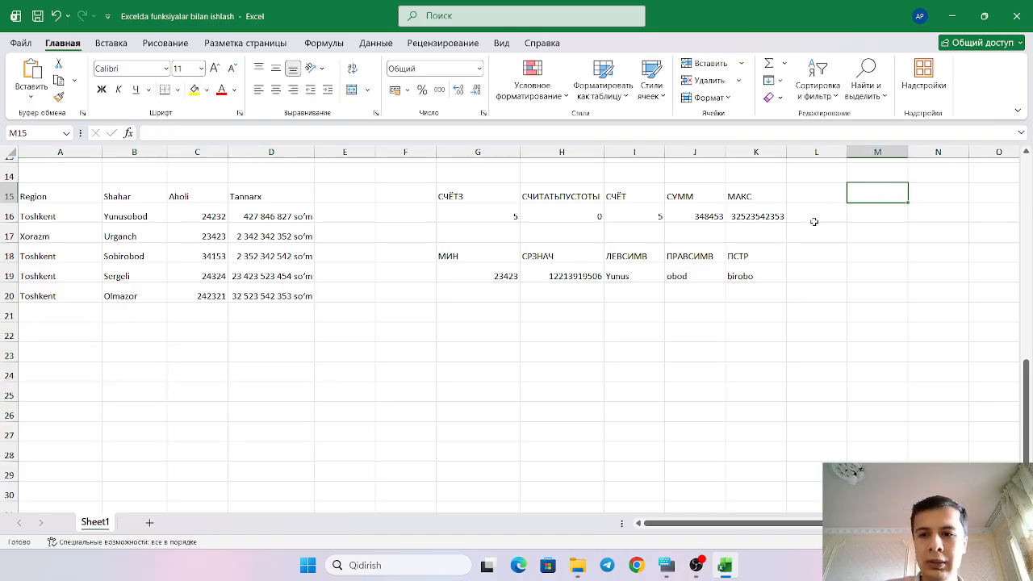
- Add the heading ДЛСТР in L15 and enter =ДЛСТР(B18) in L16 to count the characters of the third Shahar entry
left_click(819, 197)
type("ДЛСТР")
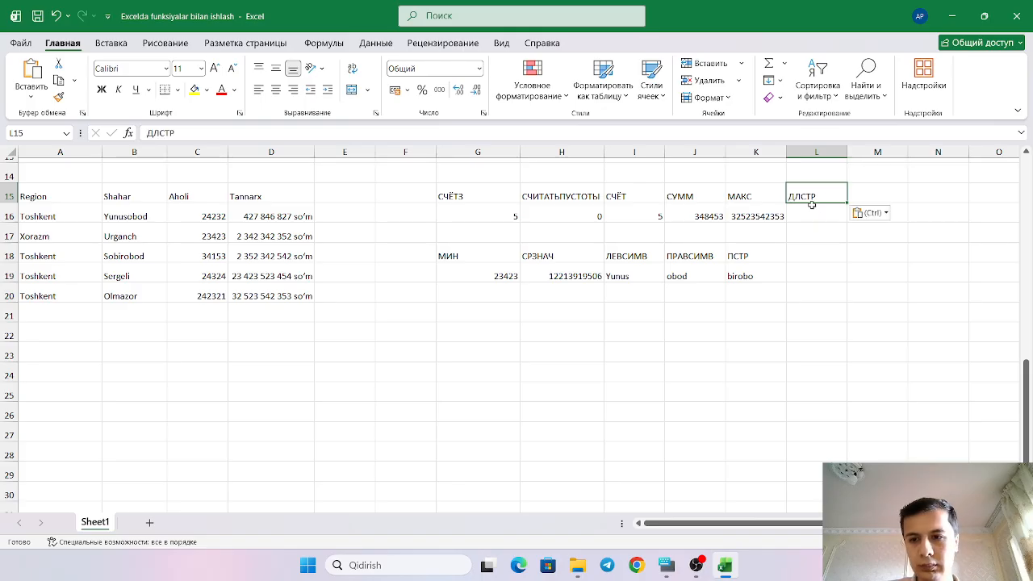
key("Return")
type("=ДЛСТР")
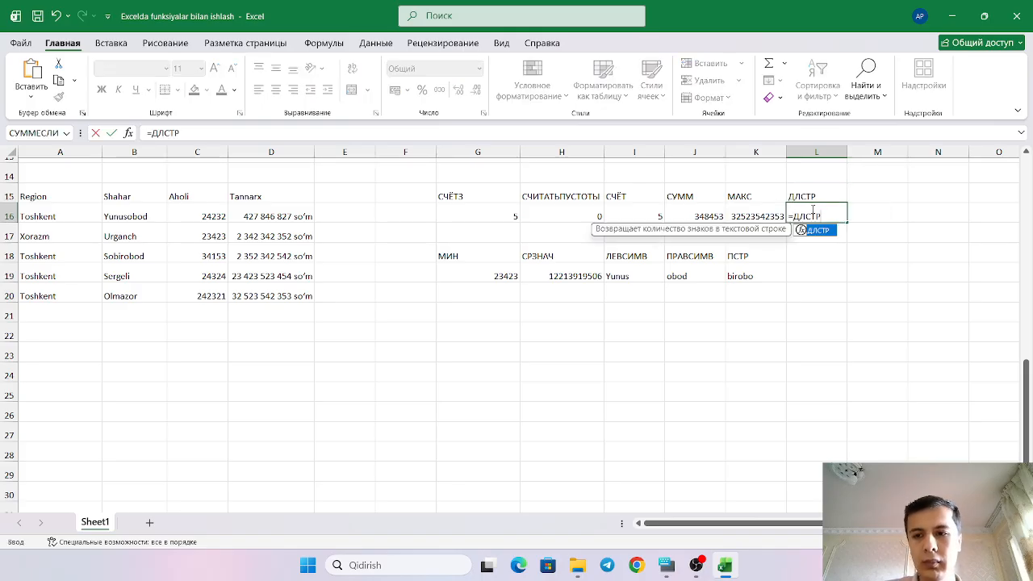
double_click(819, 231)
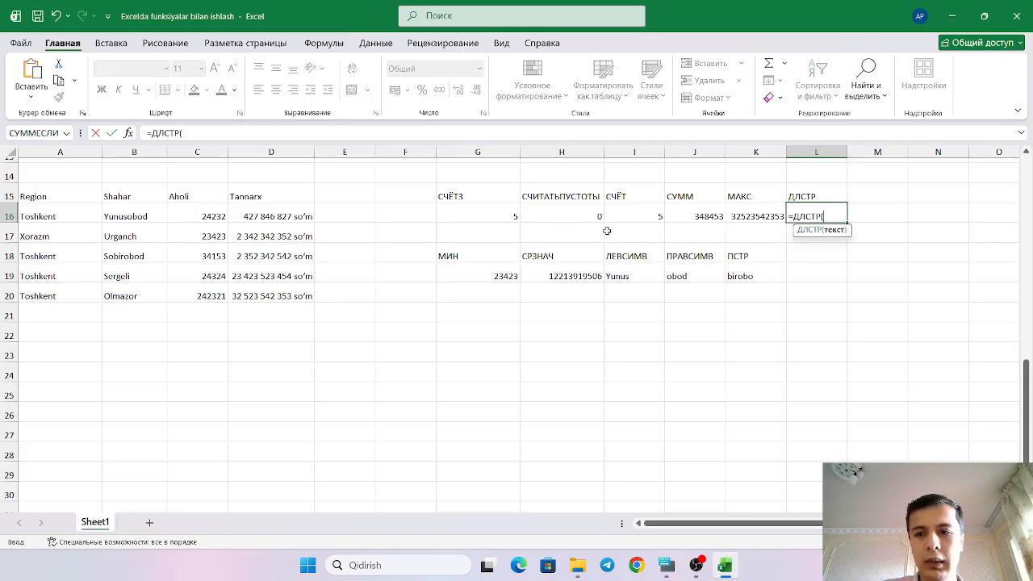
left_click(121, 256)
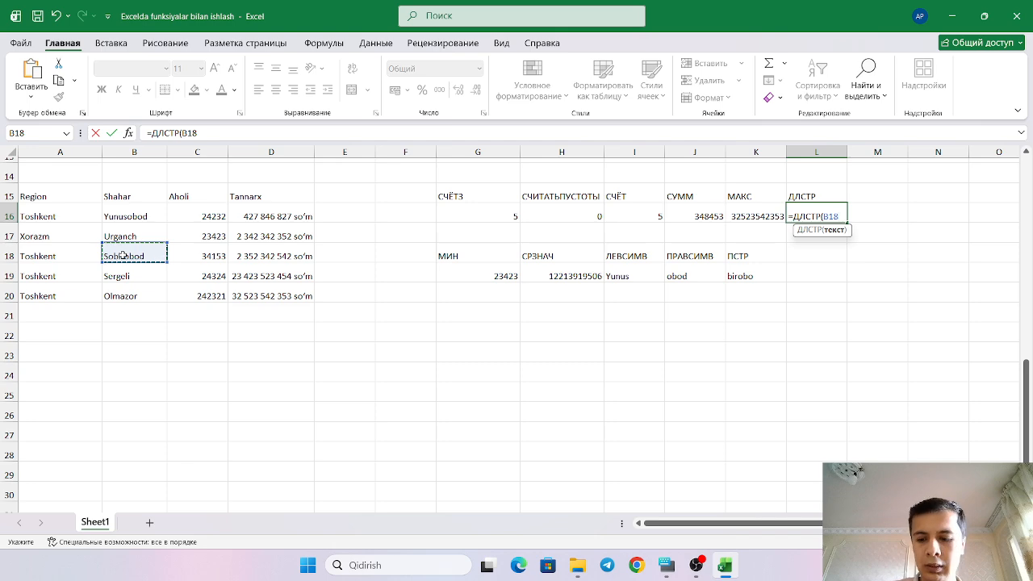
key("Return")
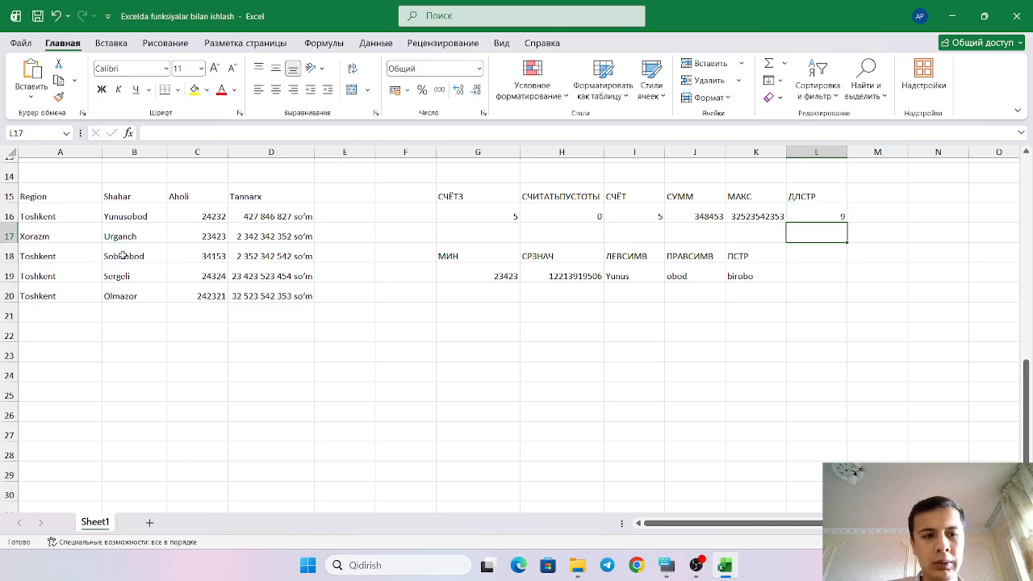
- Copy the function name ПОИСК from cell I4 into L18 as a heading
scroll(367, 231, "up", 5)
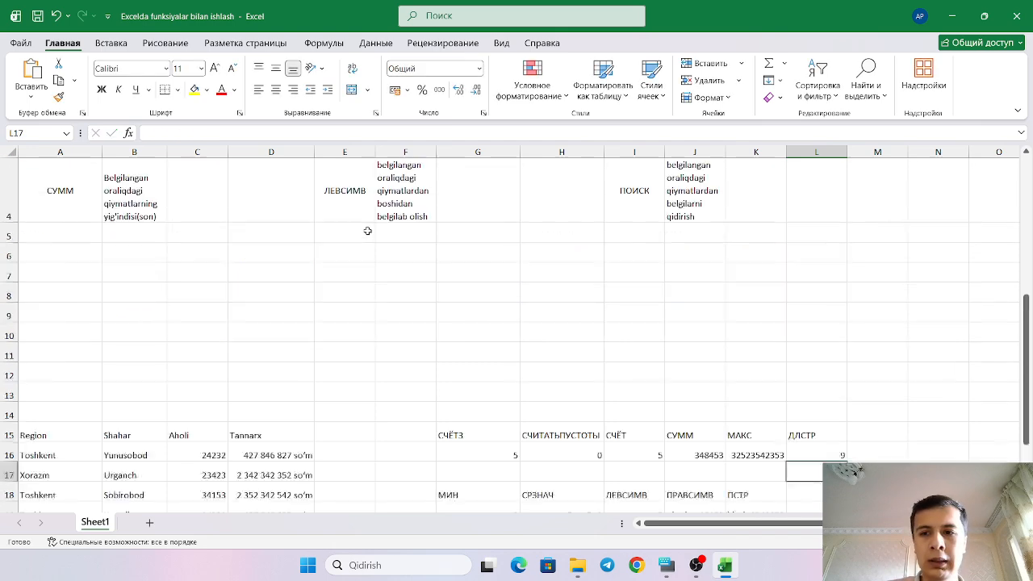
double_click(649, 306)
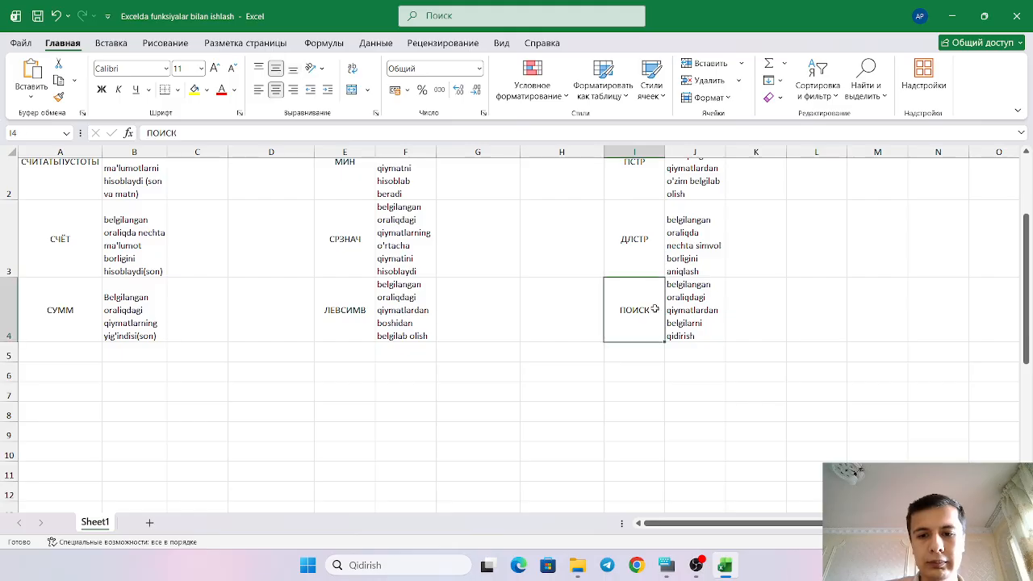
left_click_drag(651, 310, 615, 312)
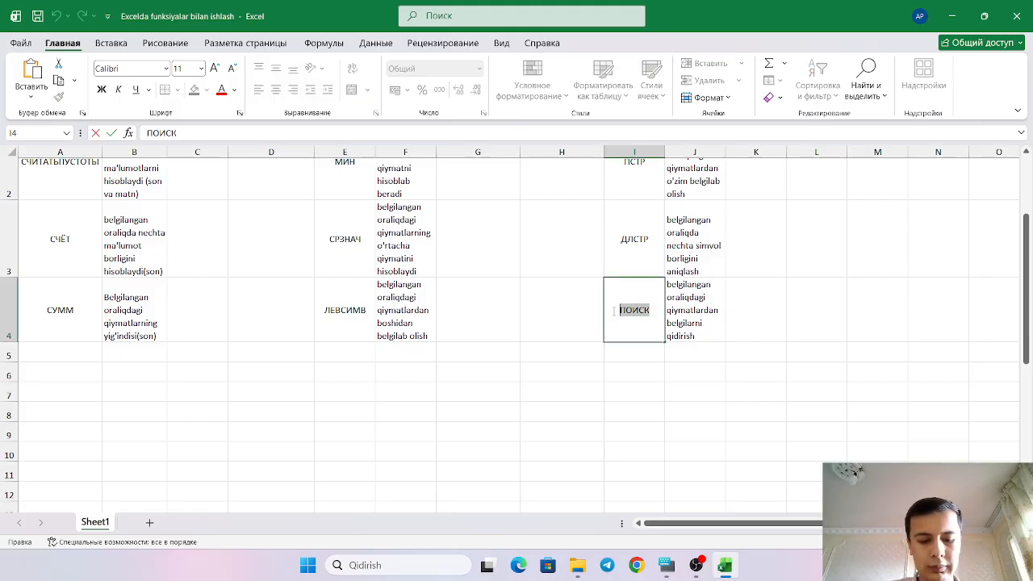
scroll(690, 282, "down", 5)
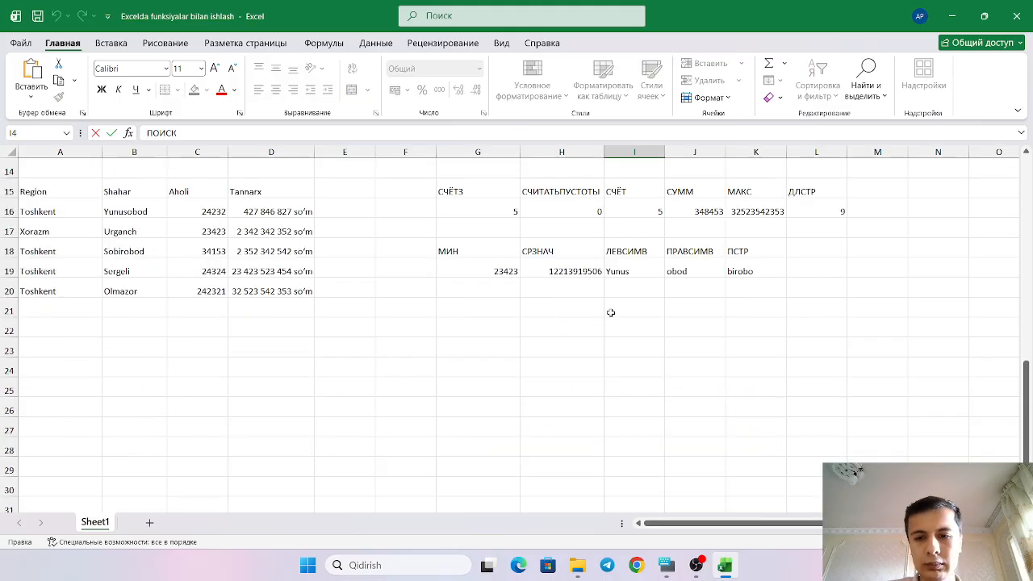
left_click(821, 249)
key("ctrl+v")
- Enter the formula =ПОИСК("S";B16:B20) in L19 to find the position of the letter S in each Shahar entry
left_click(816, 266)
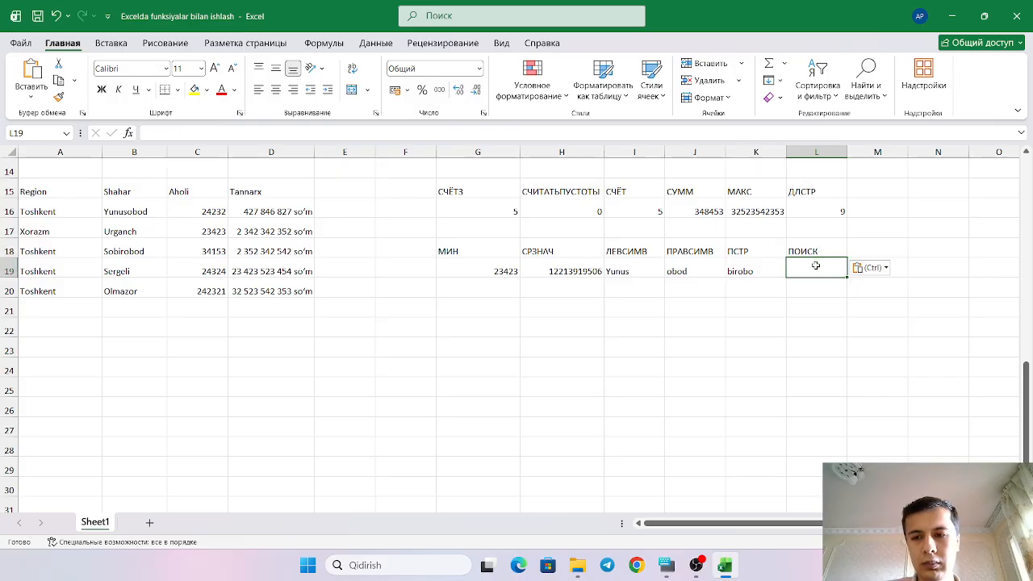
type("=ПОИСК")
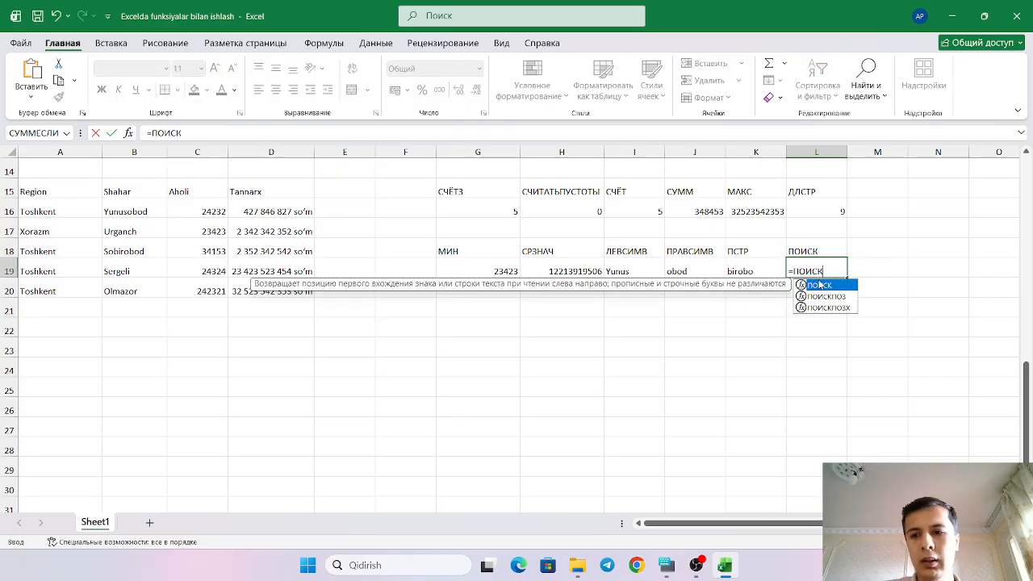
double_click(820, 285)
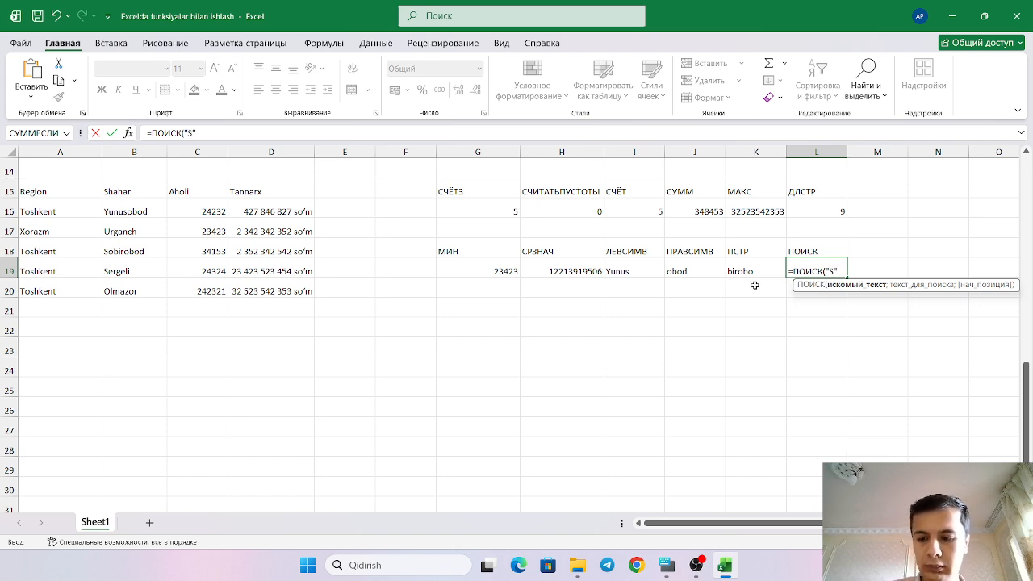
type(";")
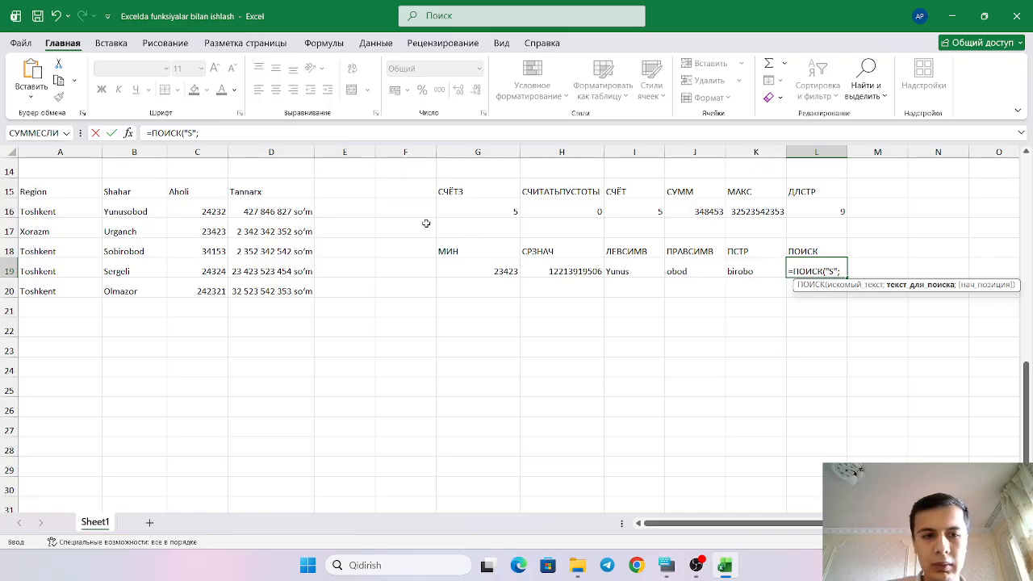
left_click(134, 207)
left_click_drag(134, 207, 134, 286)
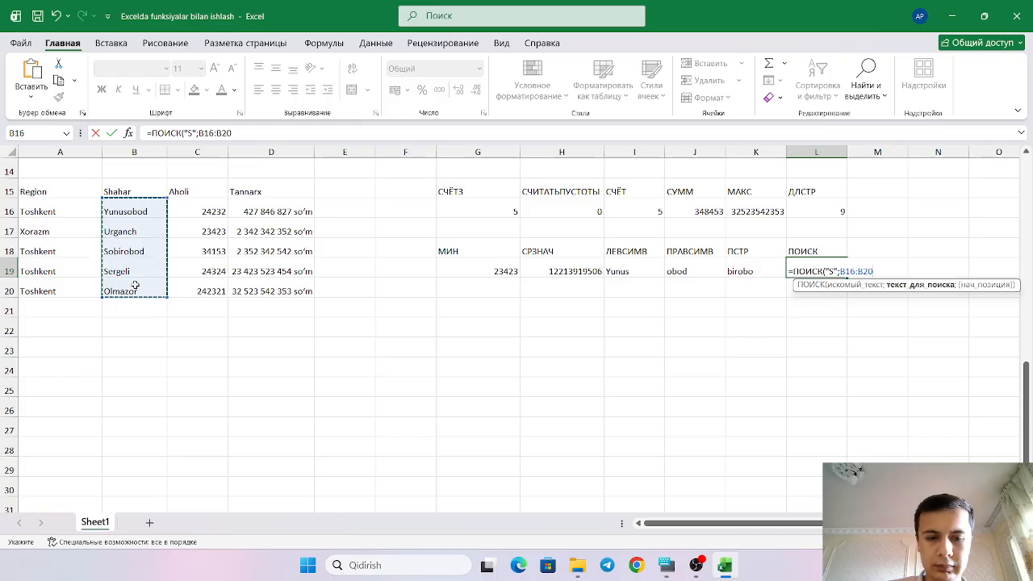
type(")")
key("Return")
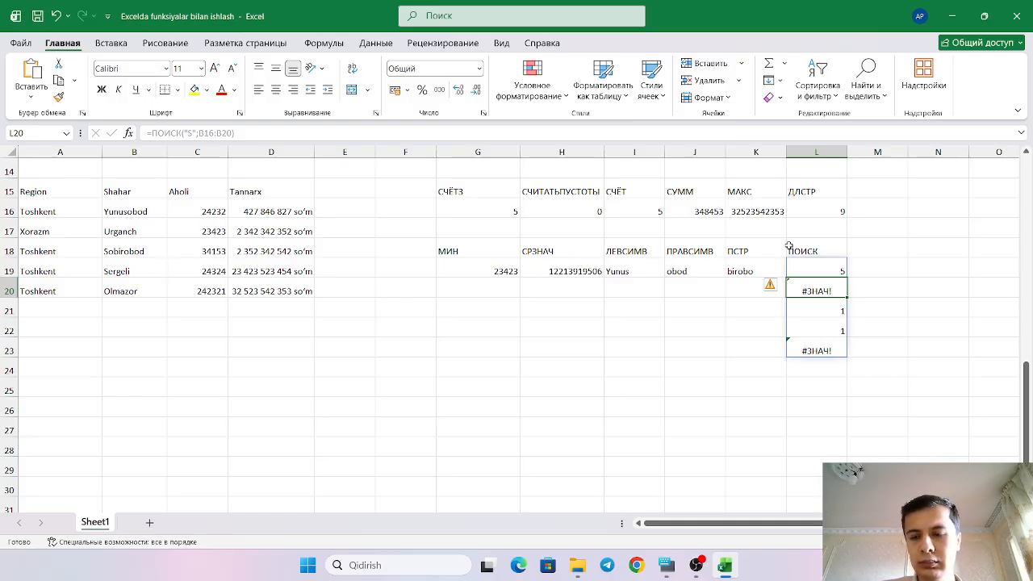
- Review the arguments of the ПОИСК formula in L19 against the Shahar entries and the results below it
left_click(819, 268)
double_click(819, 268)
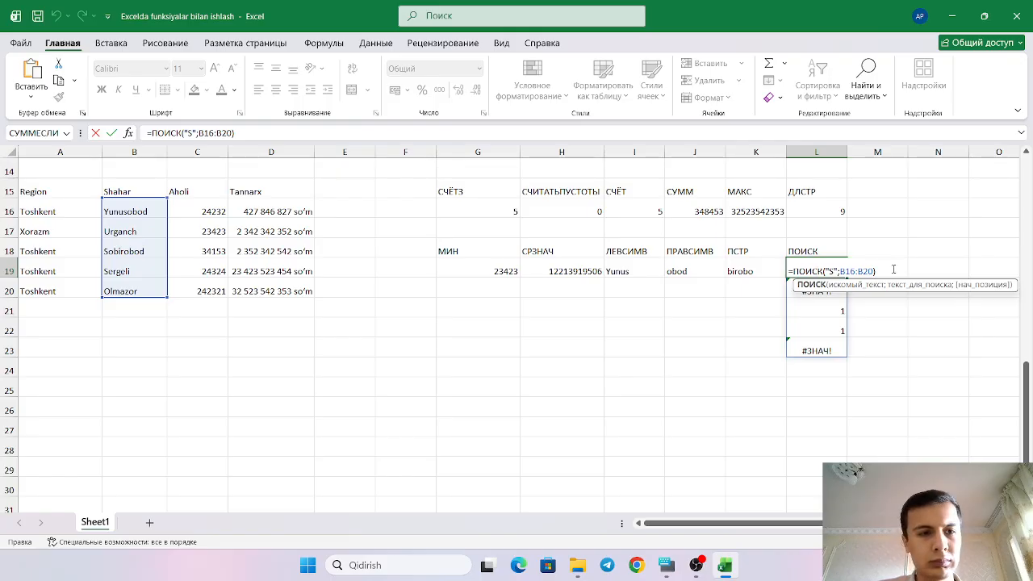
left_click(753, 318)
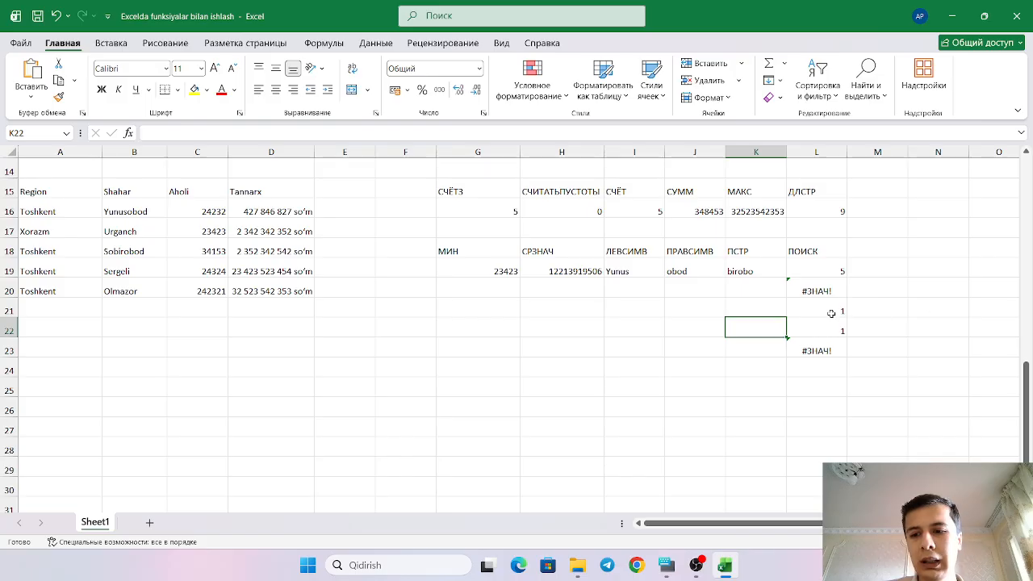
left_click(832, 270)
double_click(823, 270)
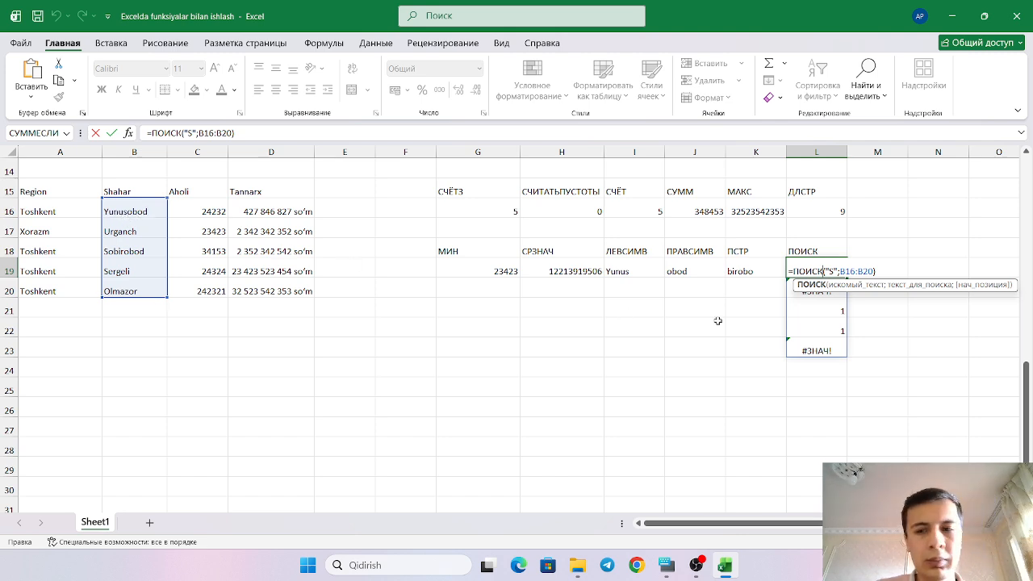
left_click(937, 387)
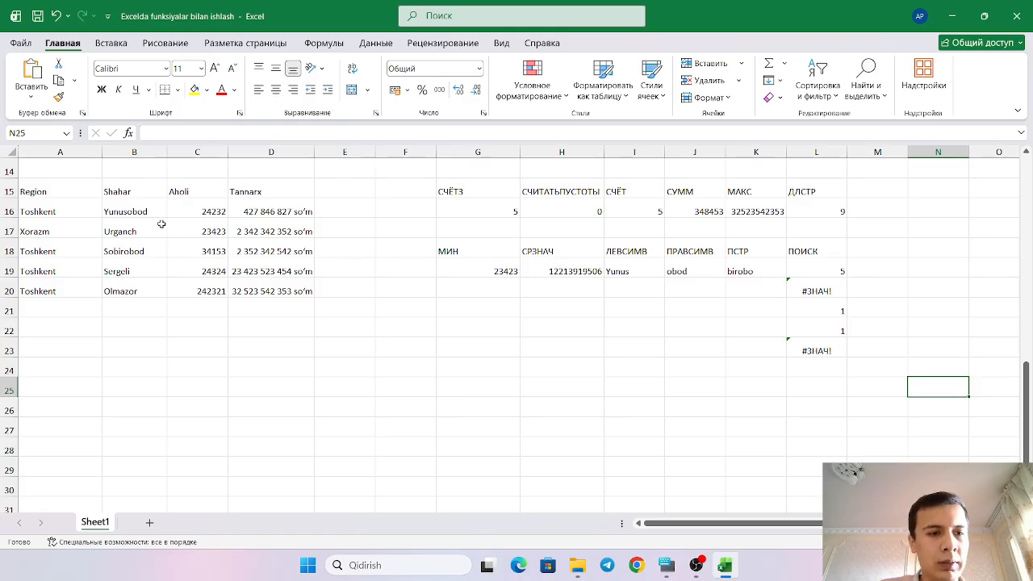
- Change the search range of the ПОИСК formula in L19 to B18:B19 so it reads =ПОИСК("S";B18:B19)
double_click(836, 271)
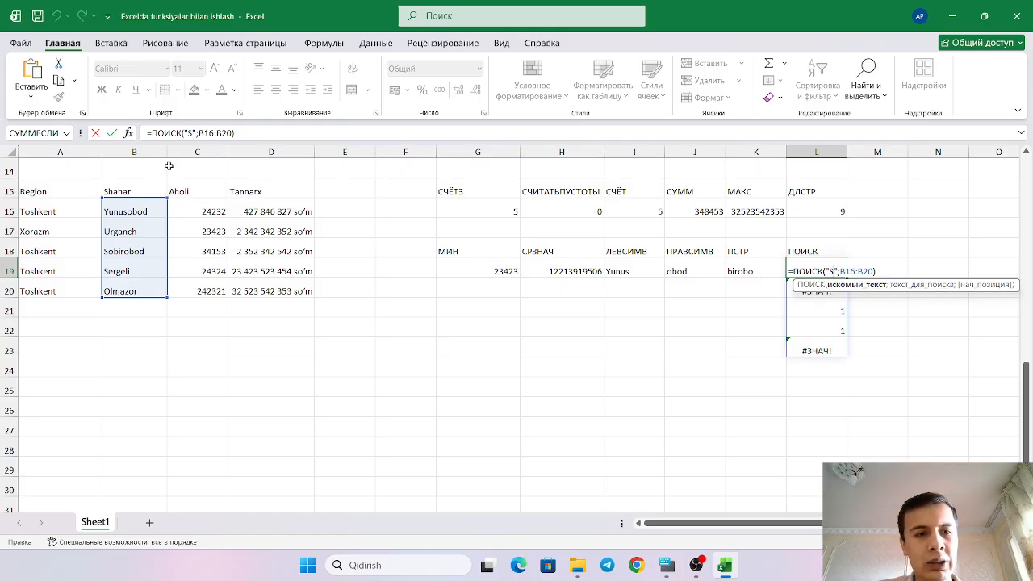
left_click(889, 264)
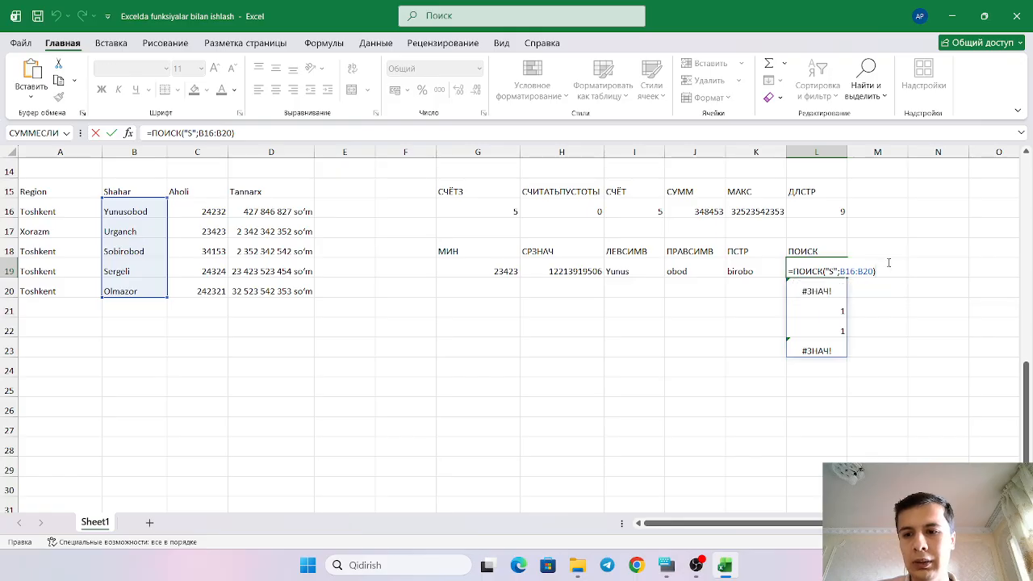
key("Left")
key("BackSpace")
key("BackSpace")
key("BackSpace")
key("BackSpace")
key("BackSpace")
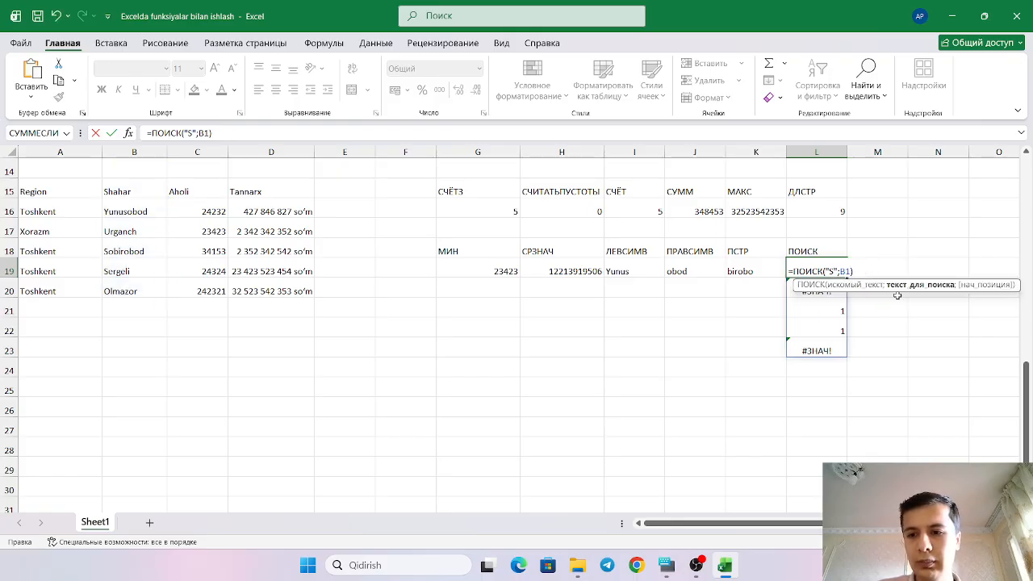
key("BackSpace")
key("BackSpace")
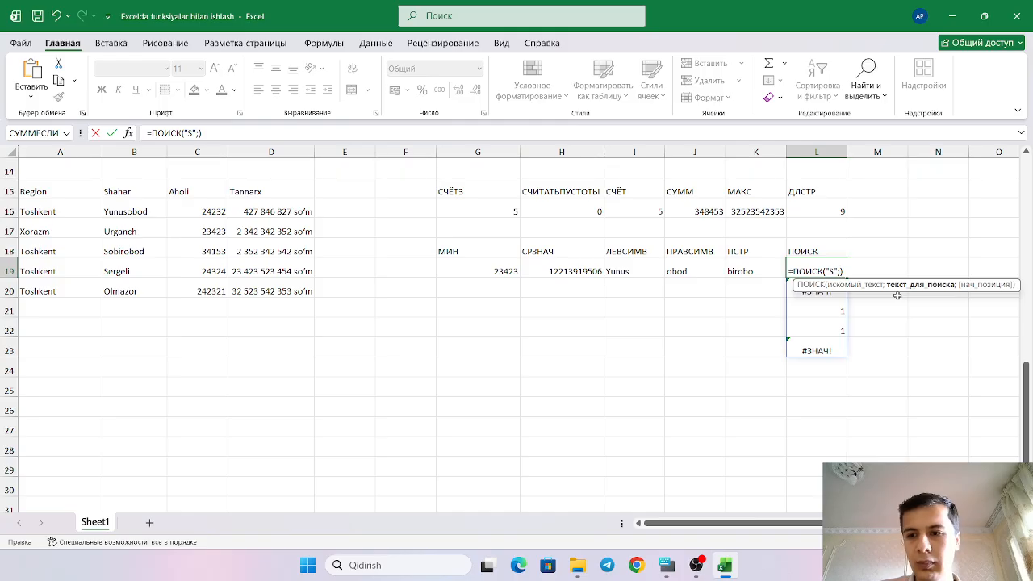
left_click_drag(117, 251, 130, 270)
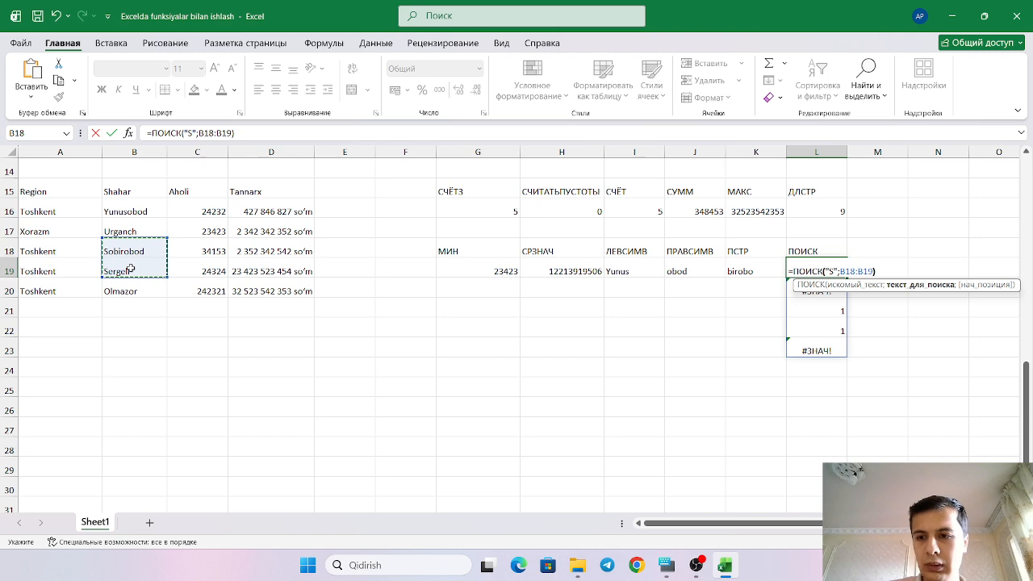
type(")")
key("Return")
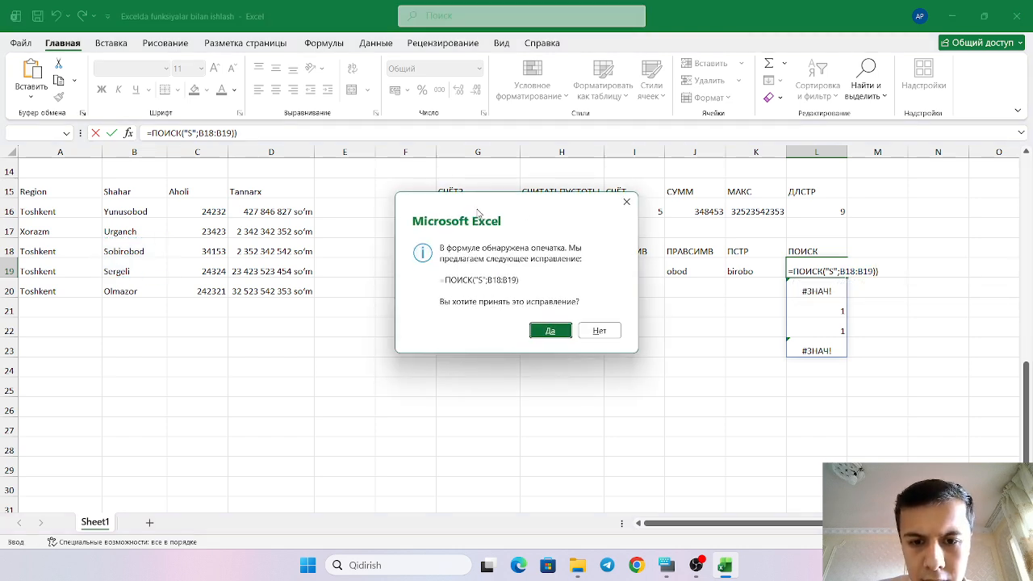
left_click(627, 202)
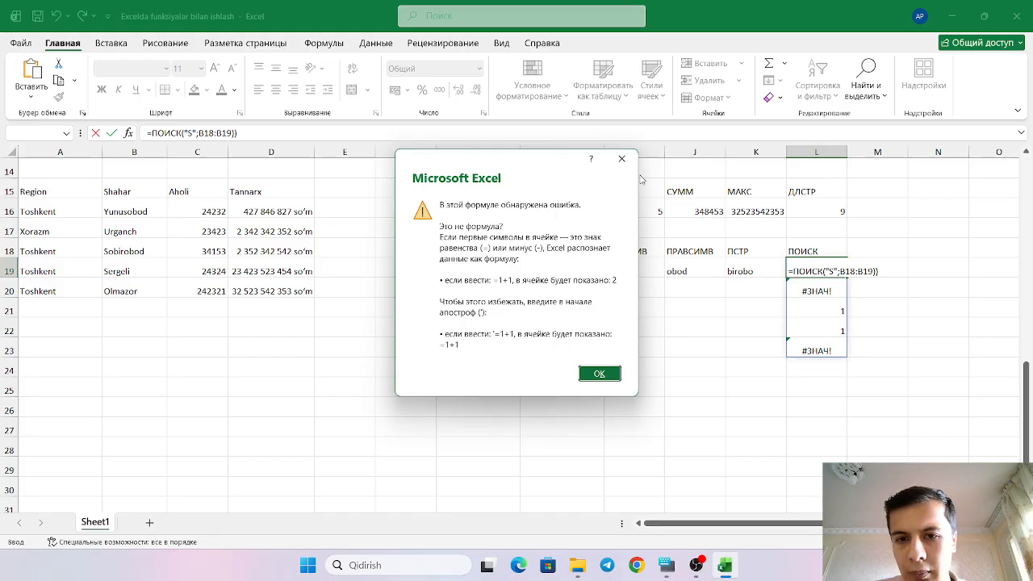
left_click(623, 158)
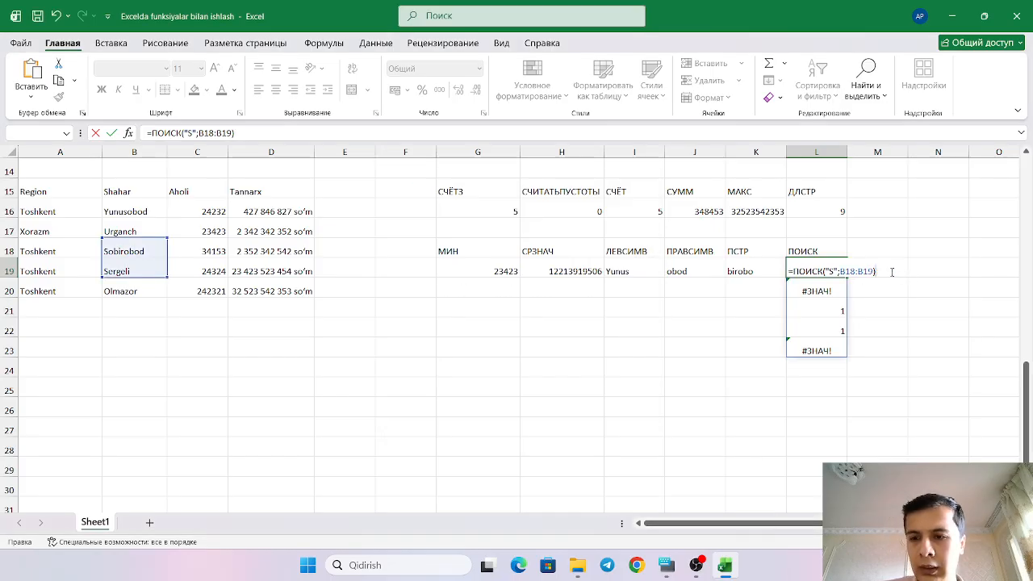
key("Return")
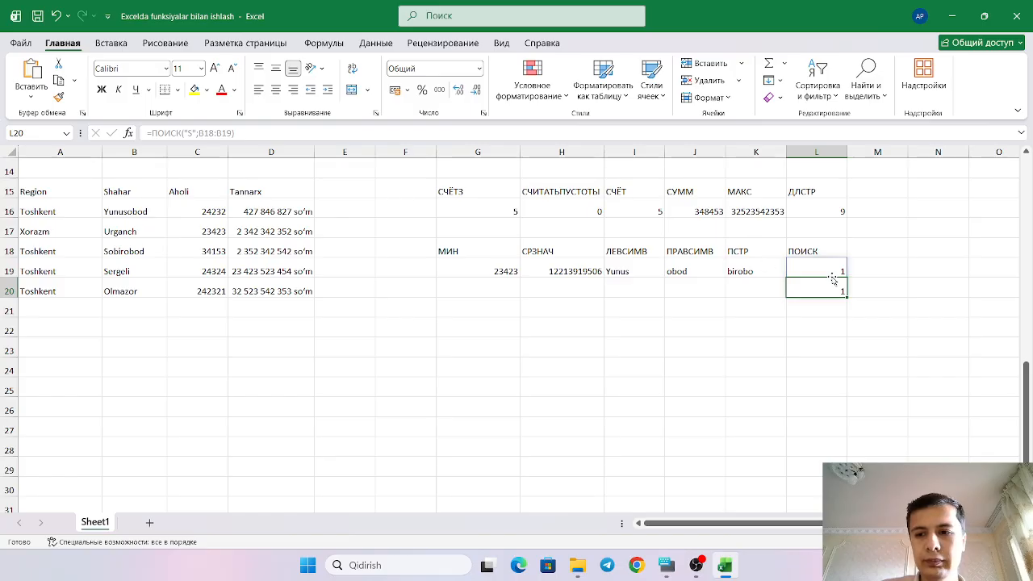
- Start a ЛЕВСИМВ formula in G21 with the Shahar entries B18:B19 as its text argument
scroll(831, 277, "up", 4)
scroll(831, 277, "down", 5)
scroll(831, 277, "up", 1)
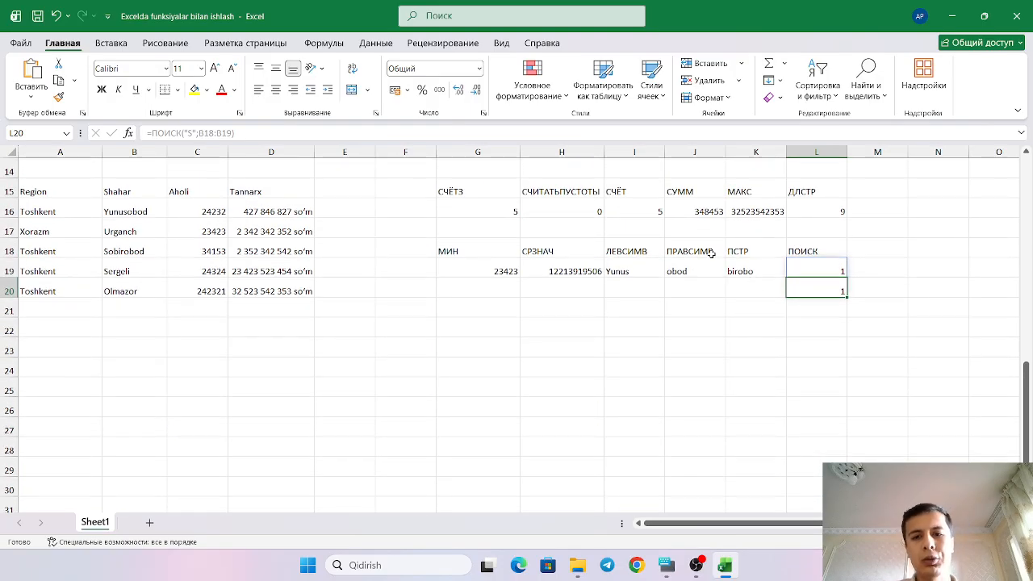
scroll(496, 234, "up", 1)
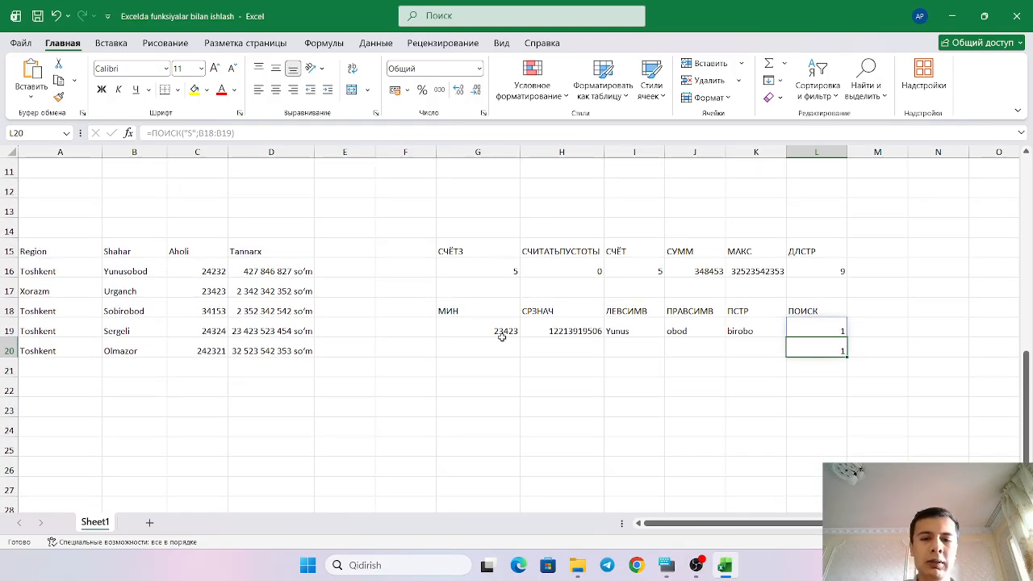
left_click(474, 365)
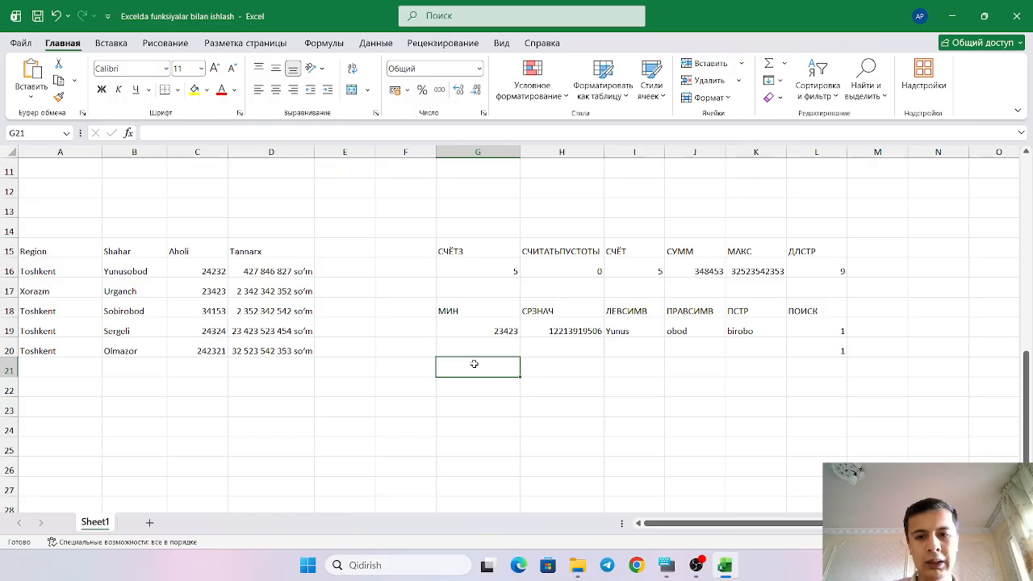
type("=")
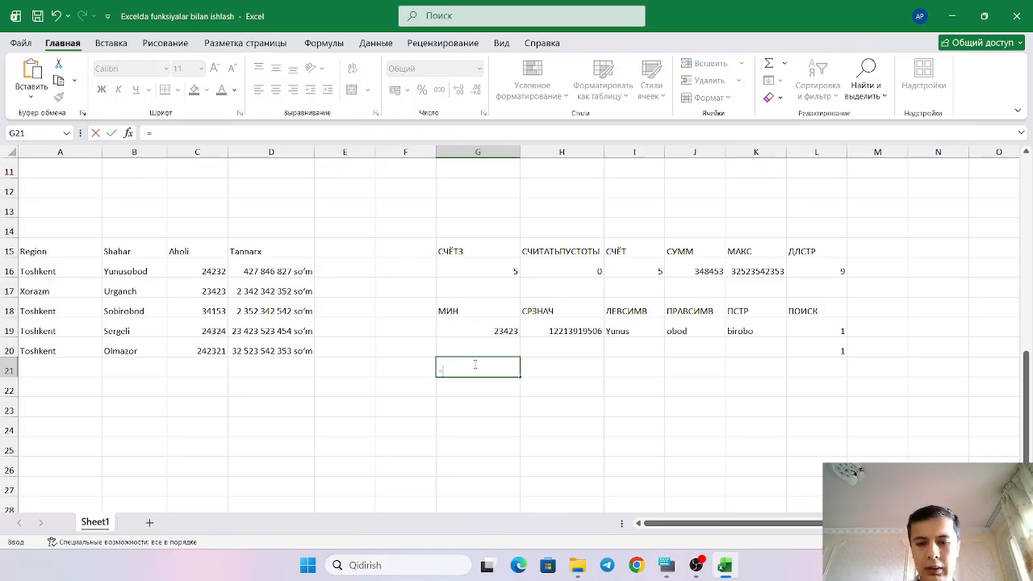
key("super+v")
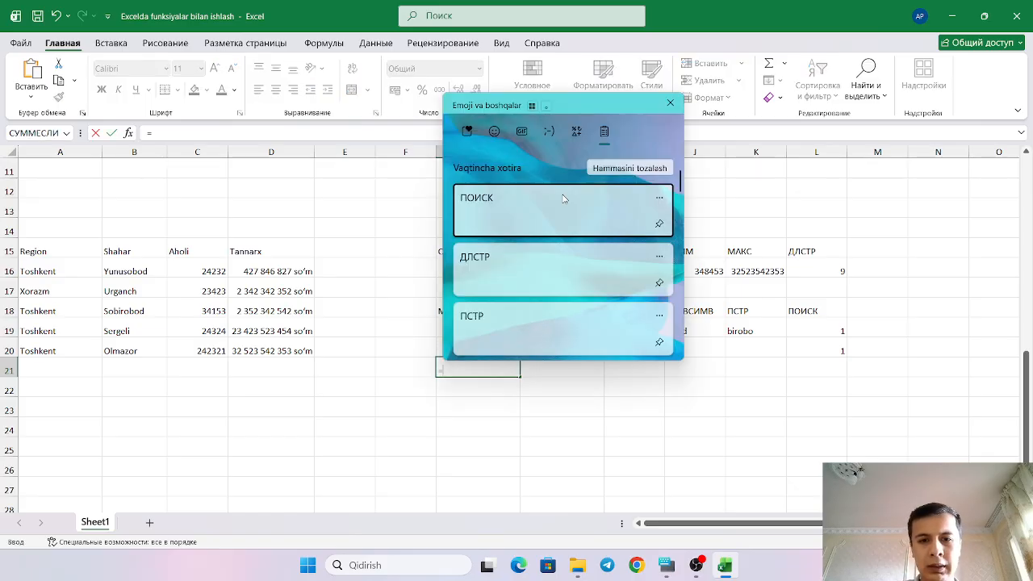
scroll(533, 242, "down", 5)
left_click(517, 259)
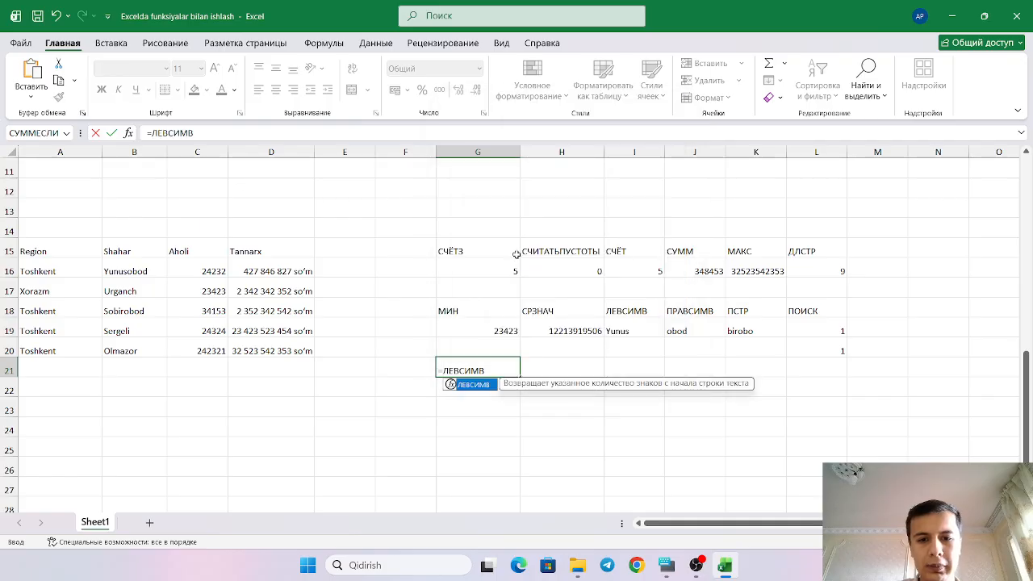
double_click(466, 385)
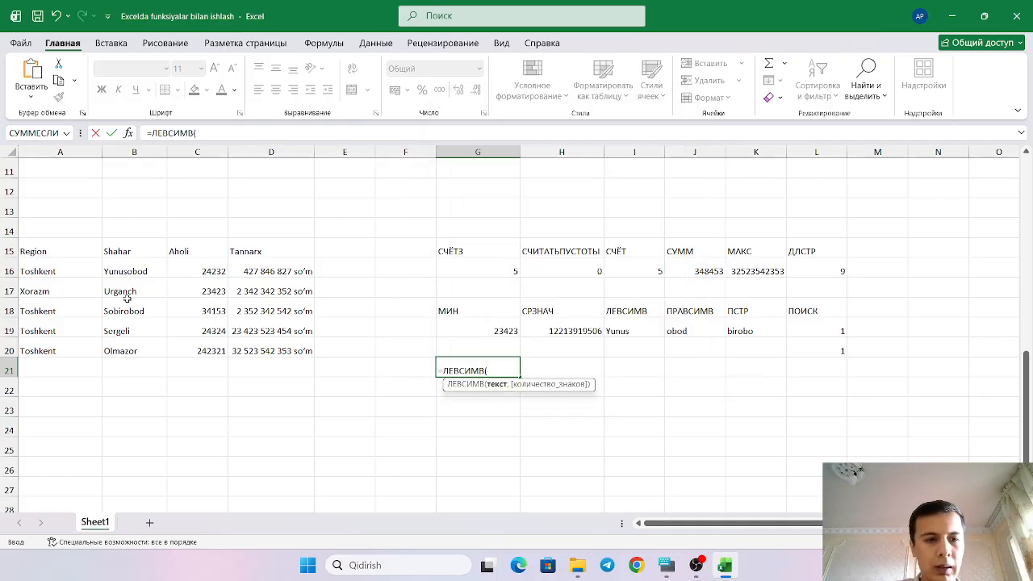
left_click_drag(133, 313, 142, 334)
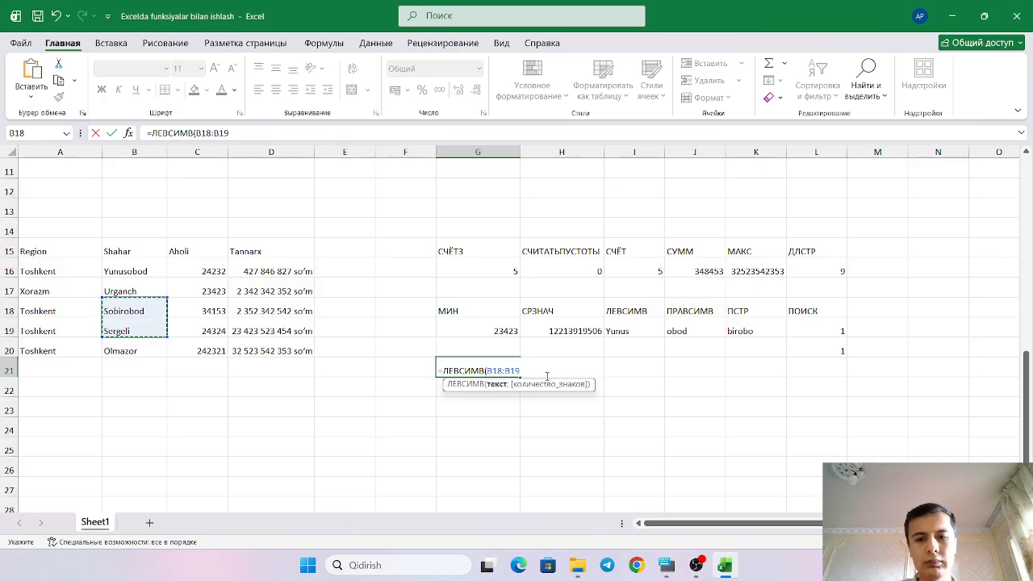
type(";")
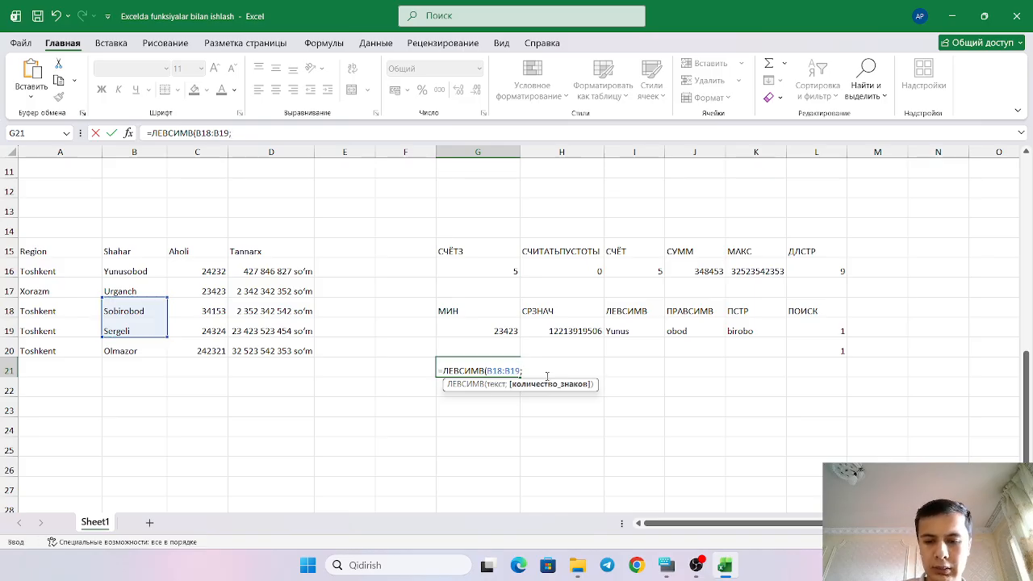
- Nest ПОИСК("S";B18:B19) as the character count of the ЛЕВСИМВ formula in G21 and enter the formula
key("super+v")
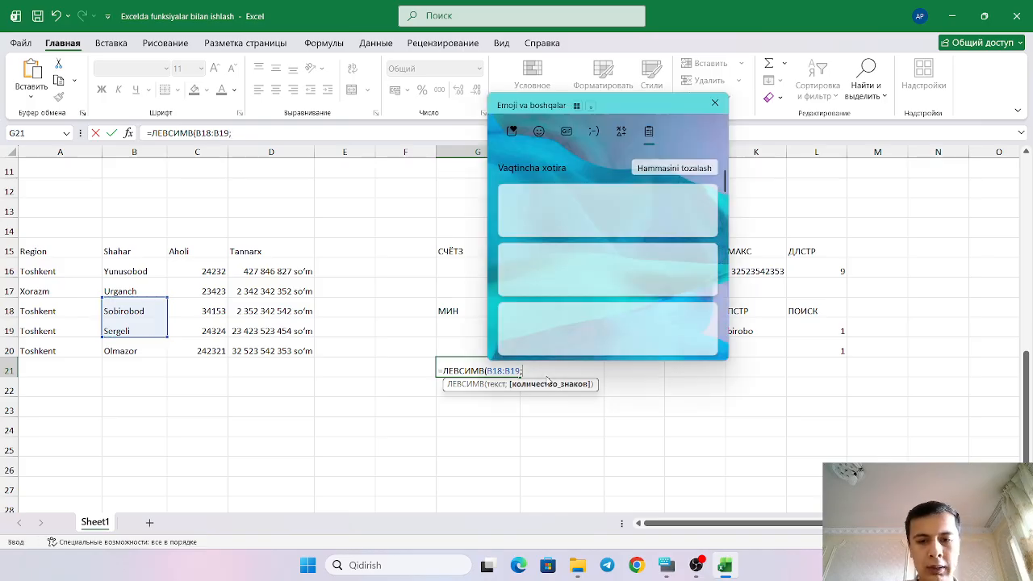
left_click(541, 202)
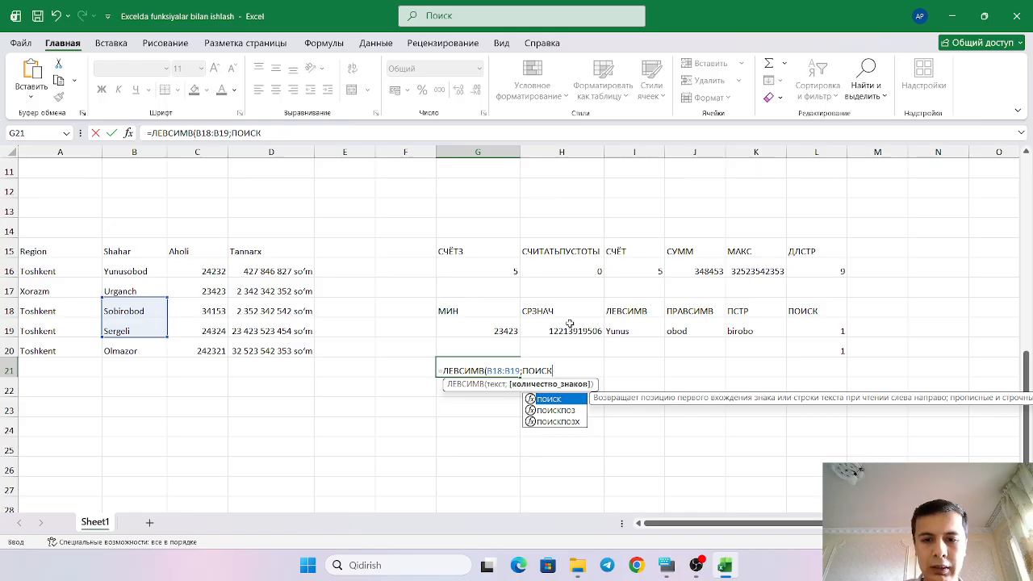
double_click(565, 399)
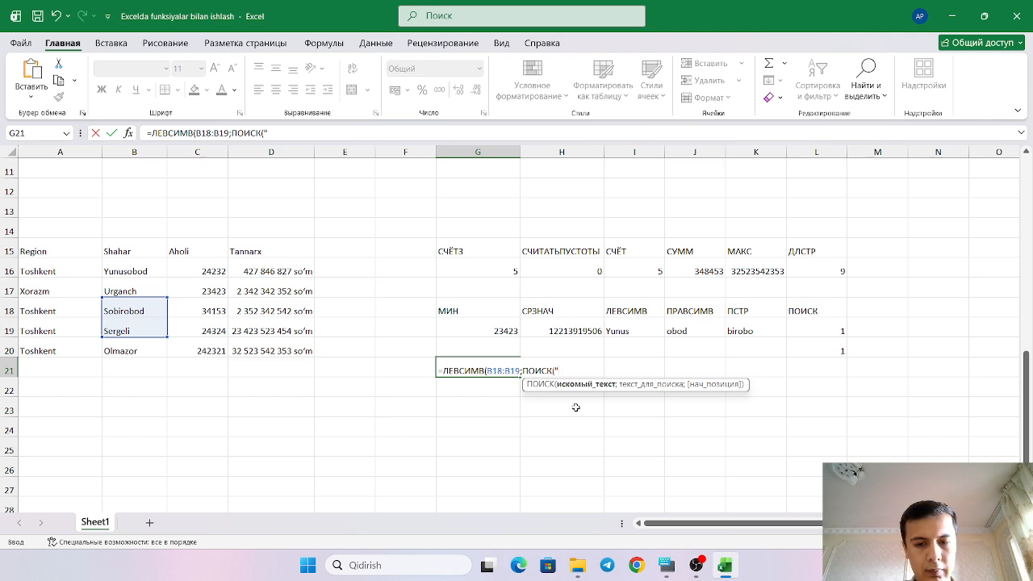
type("\"S\"")
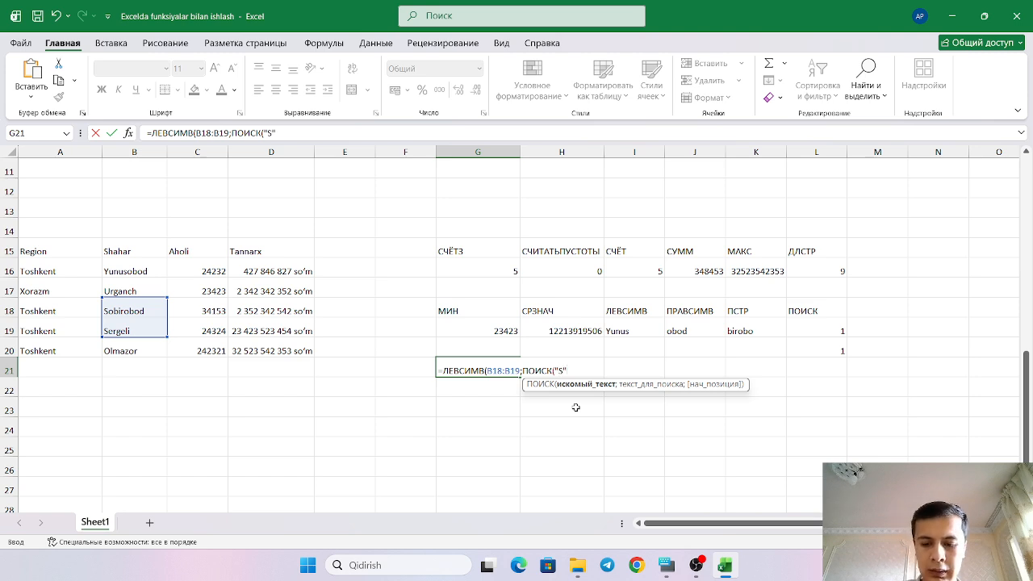
type(";")
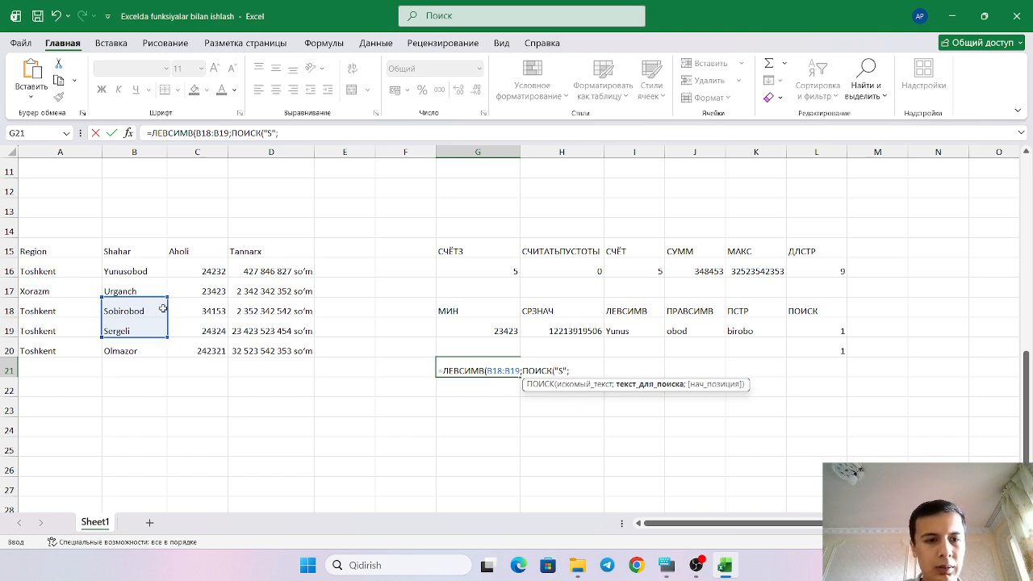
left_click_drag(149, 312, 154, 331)
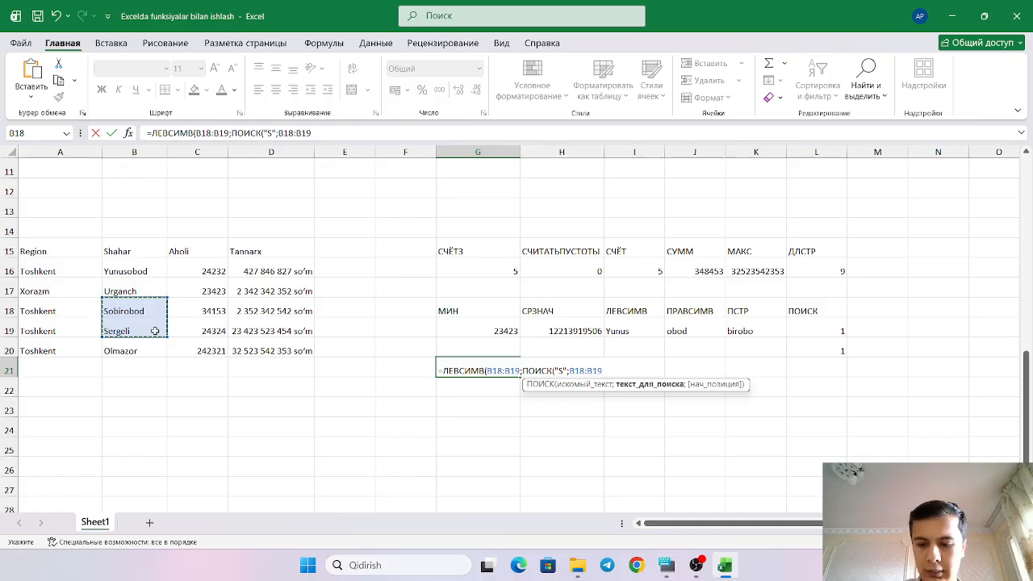
type("))")
key("Return")
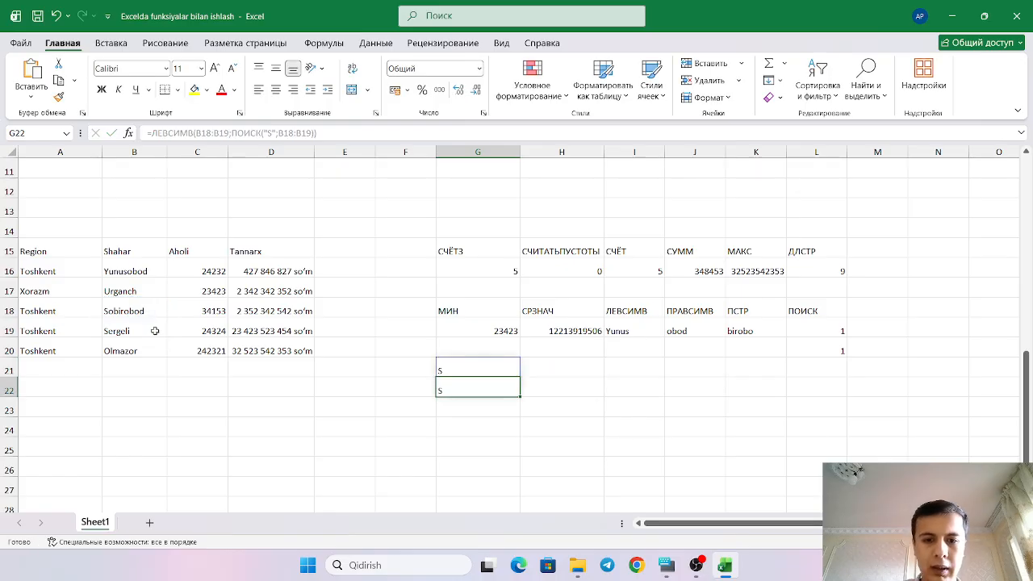